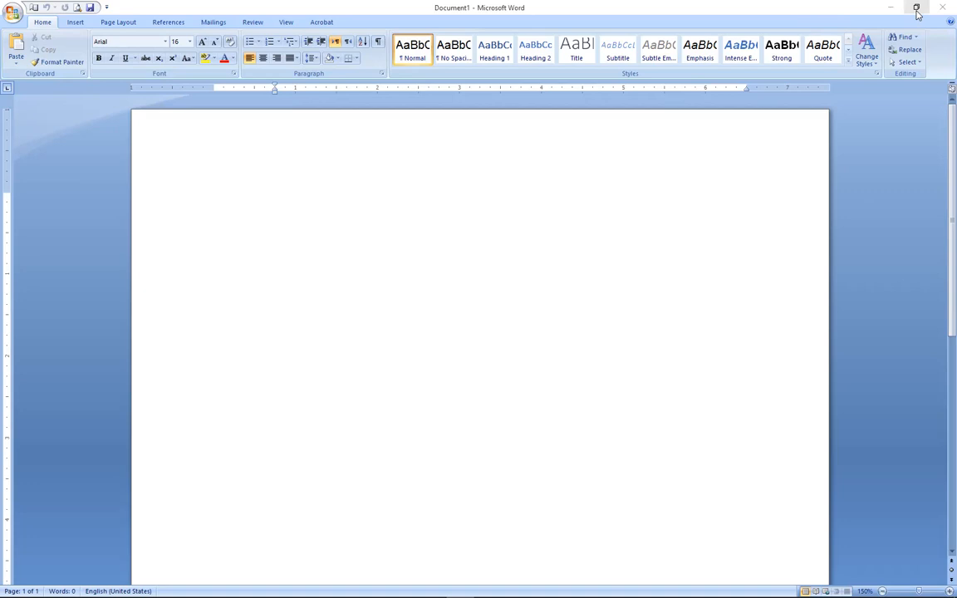
Restore the window to a smaller size, widen it and maximize it again
left_click(917, 12)
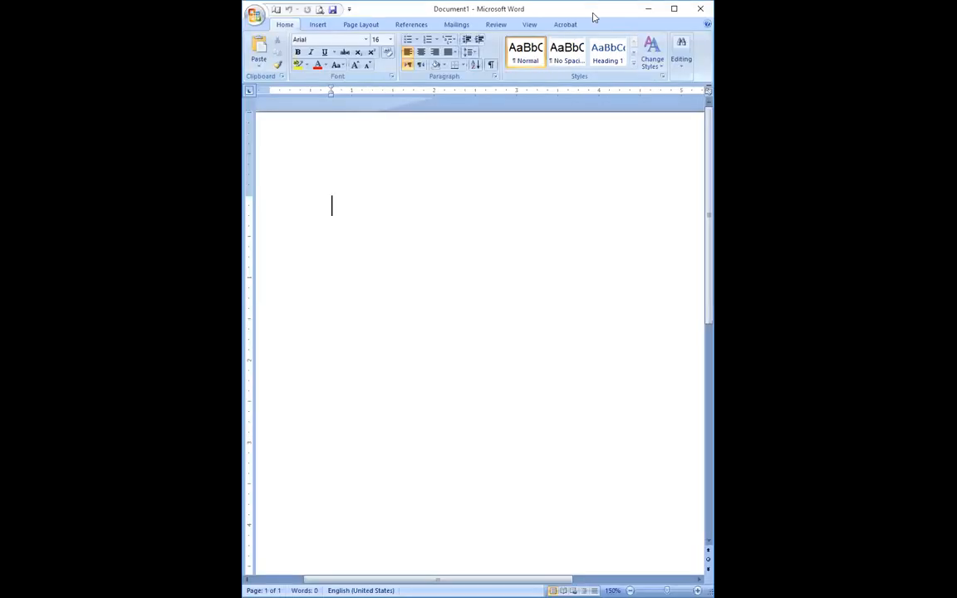
left_click(678, 11)
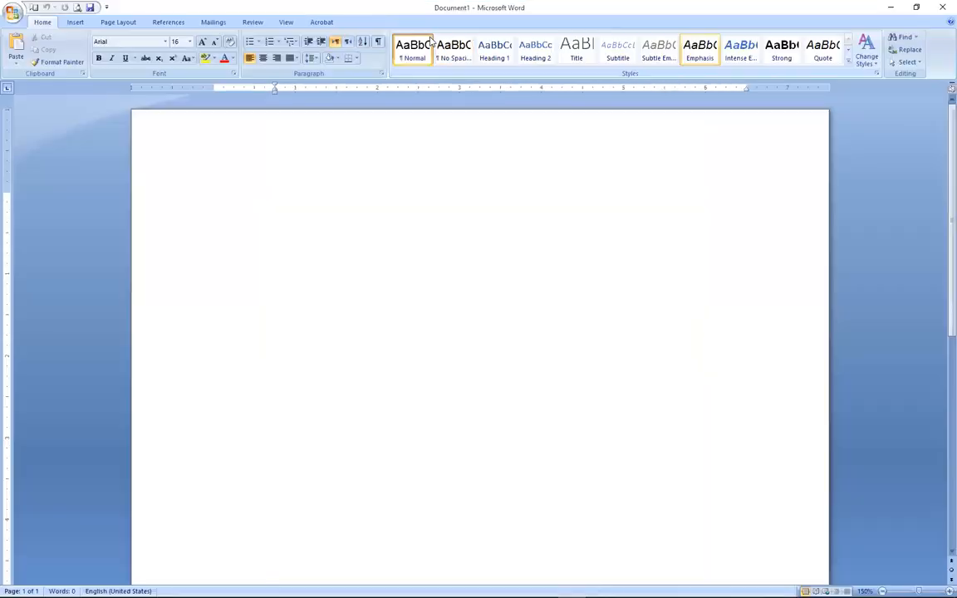
left_click(916, 8)
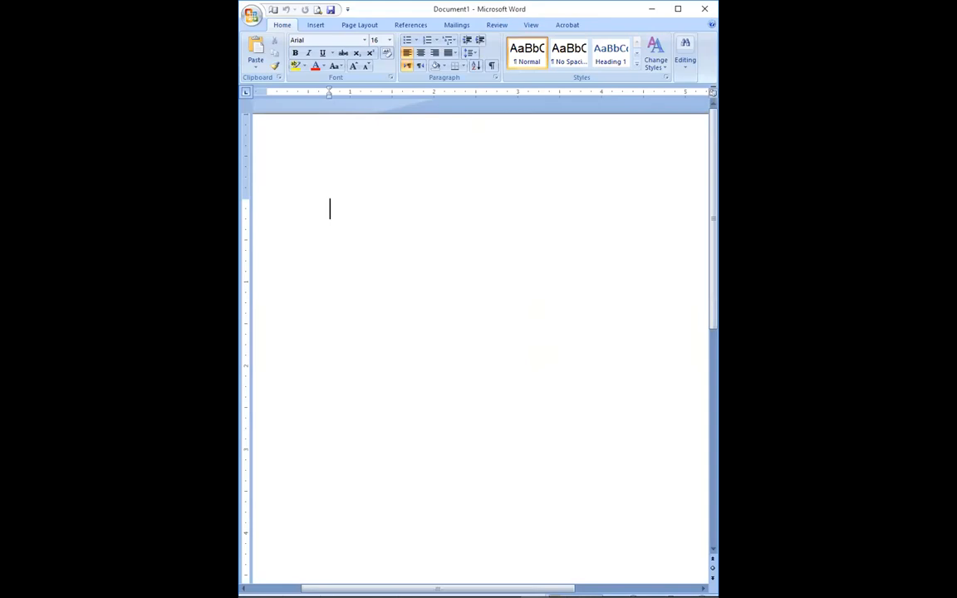
left_click_drag(718, 259, 849, 258)
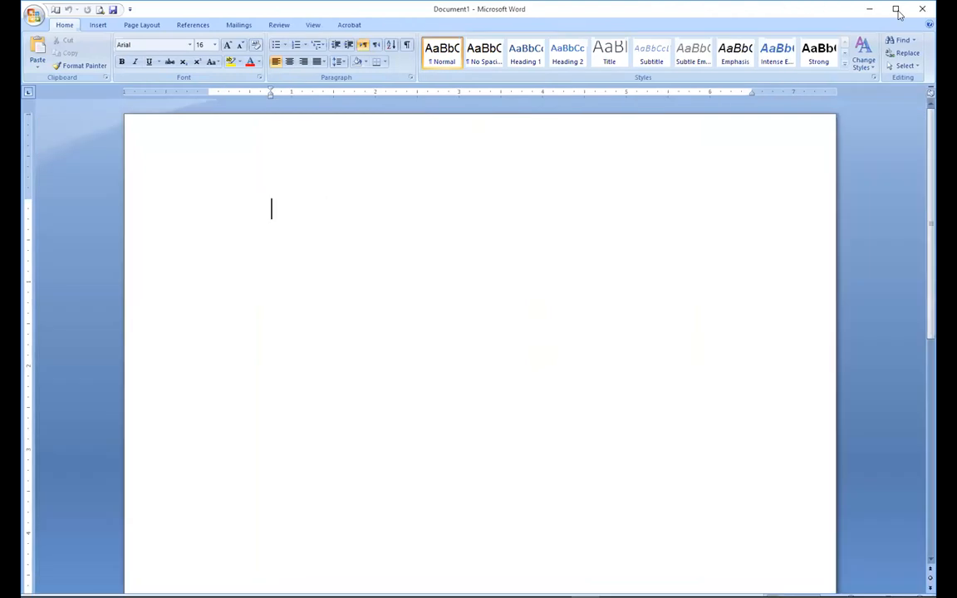
left_click(899, 11)
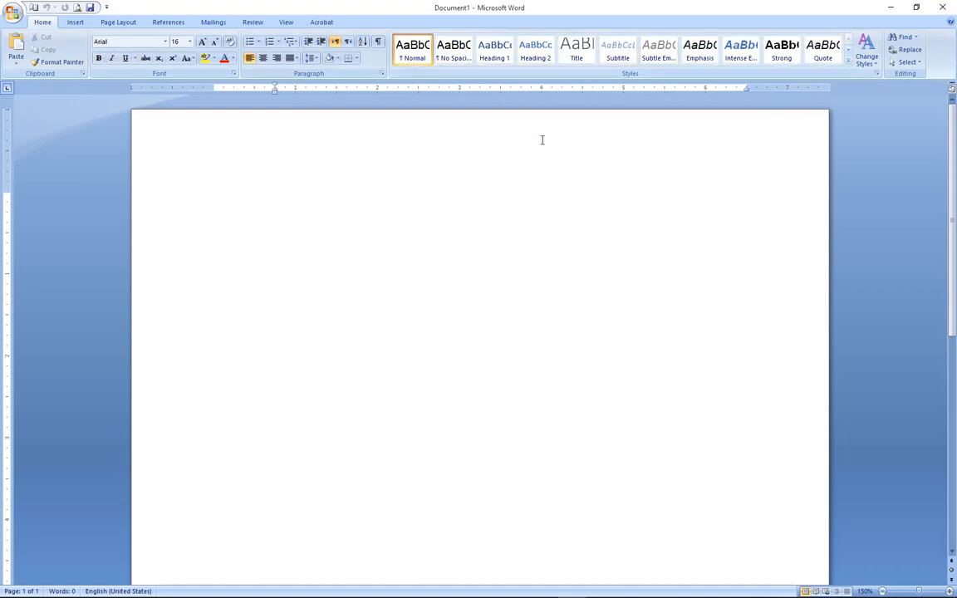
Enter "The ribon" at the start of the document and highlight the word "ribon" in red
type("The ribon")
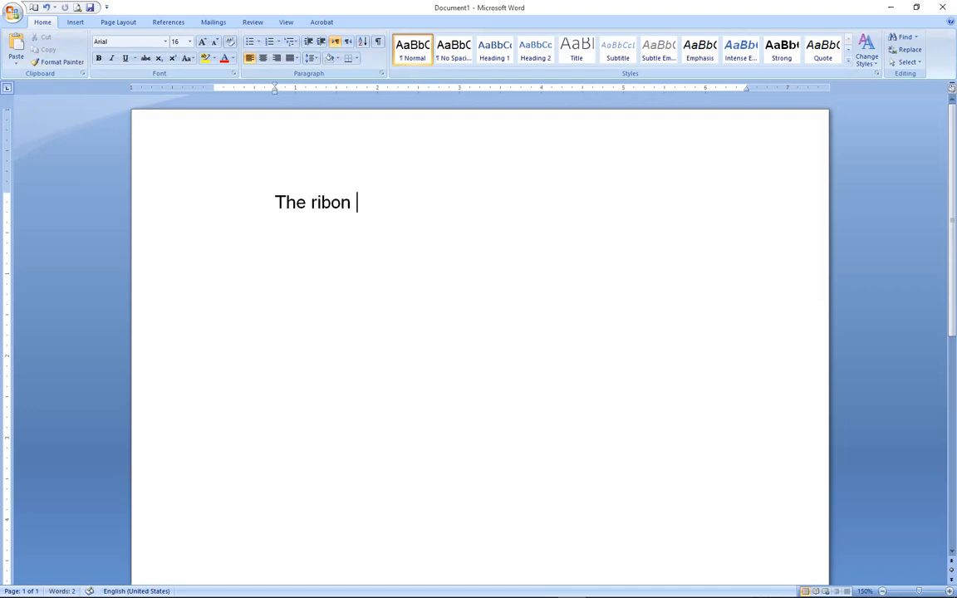
double_click(314, 201)
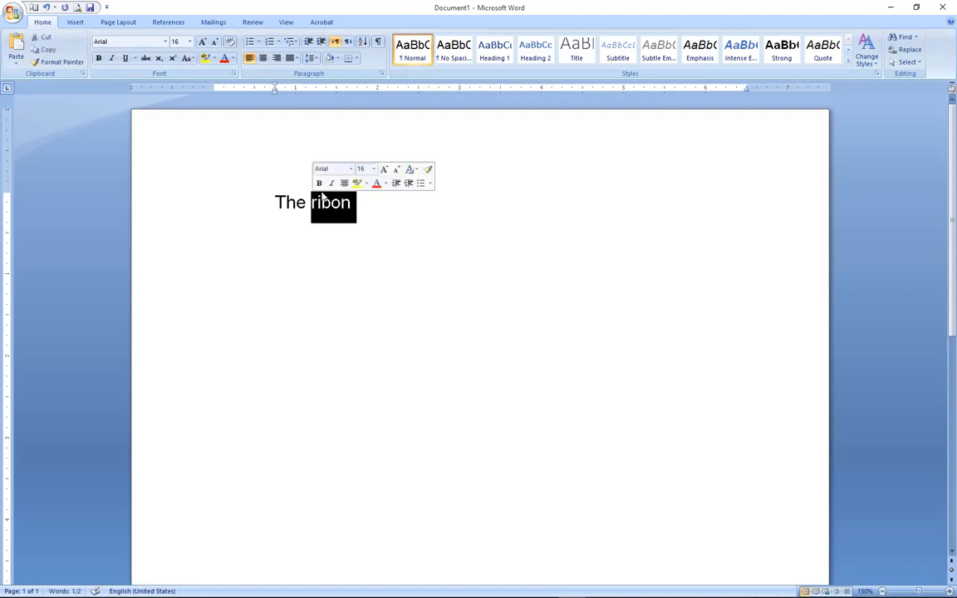
left_click(366, 184)
left_click(361, 217)
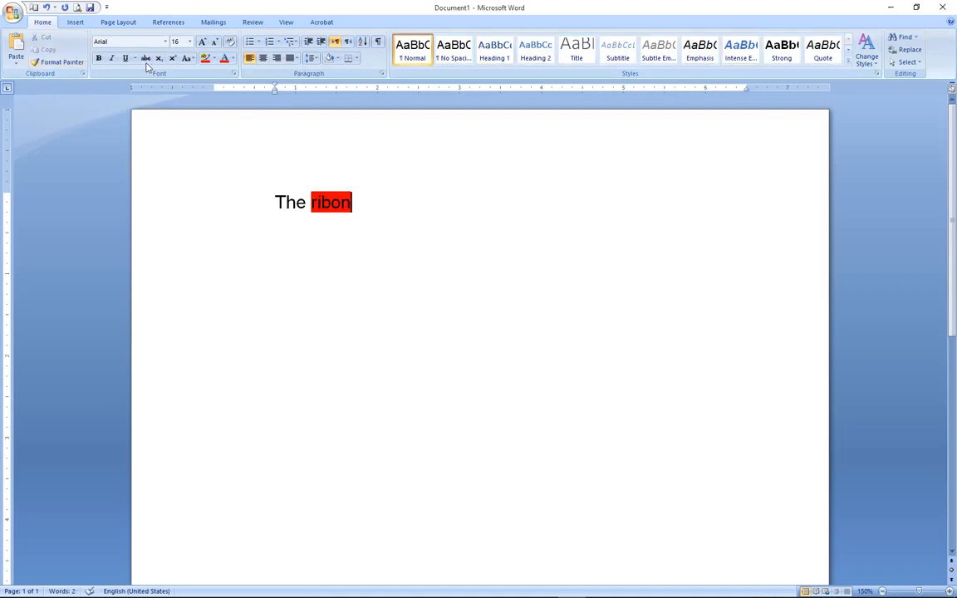
Examine the Insert, Page Layout and References commands and the gallery of built-in cover page designs
left_click(74, 22)
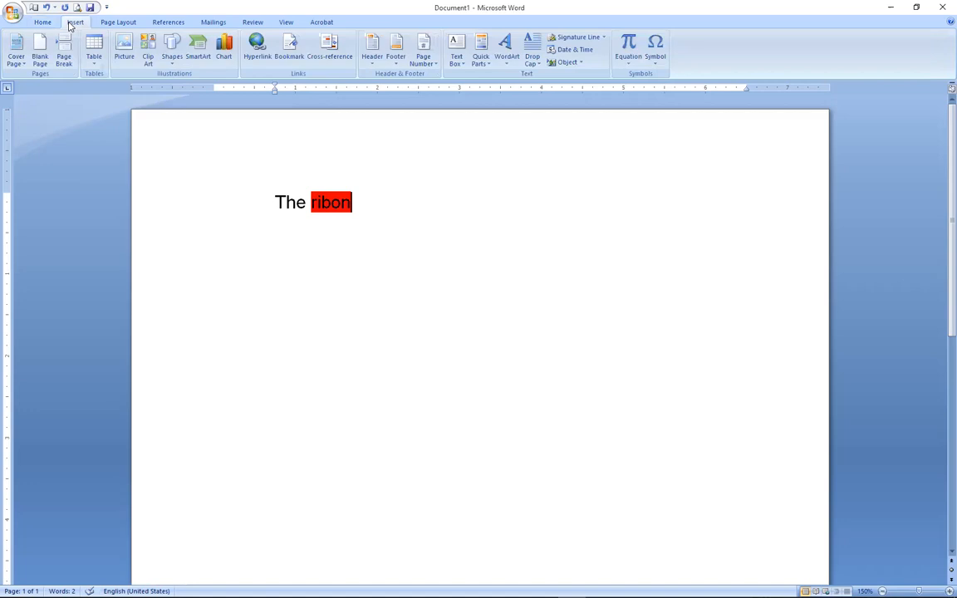
left_click(116, 24)
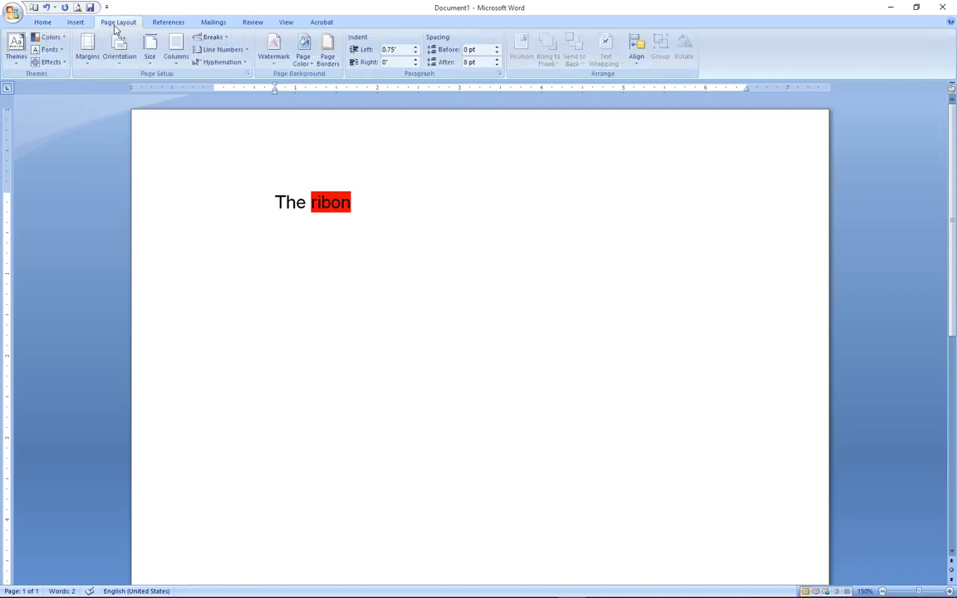
left_click(173, 24)
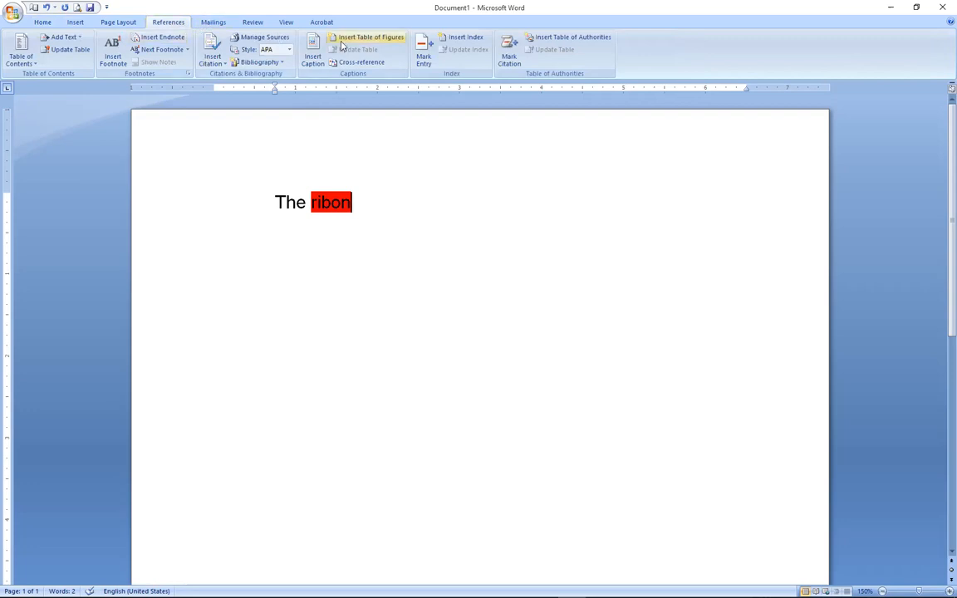
left_click(43, 23)
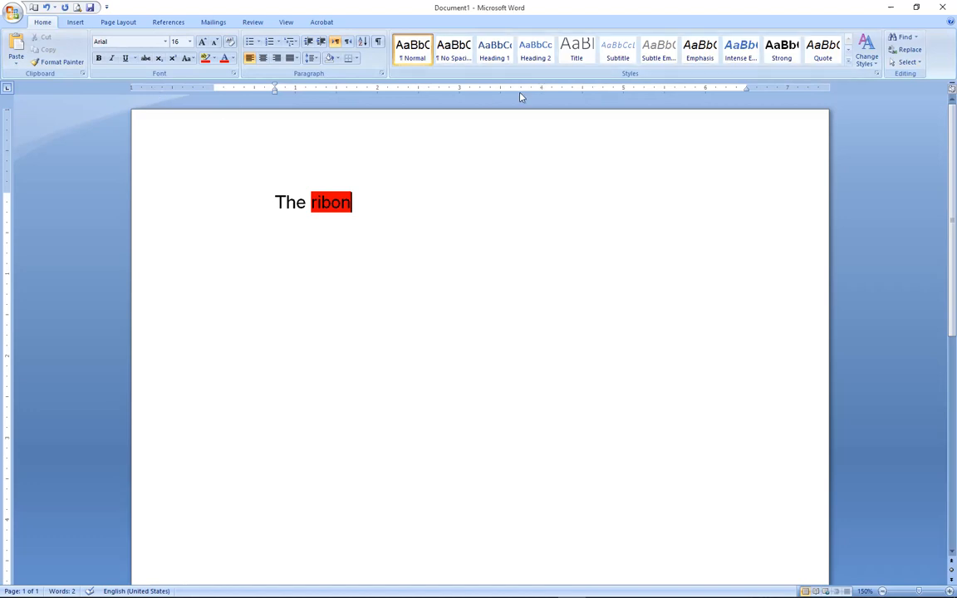
left_click(74, 23)
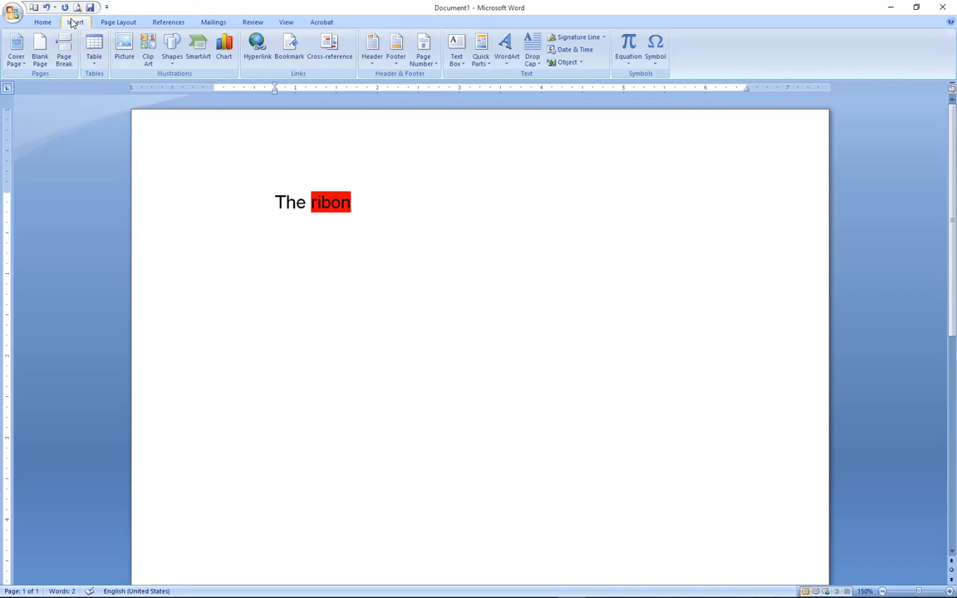
left_click(16, 58)
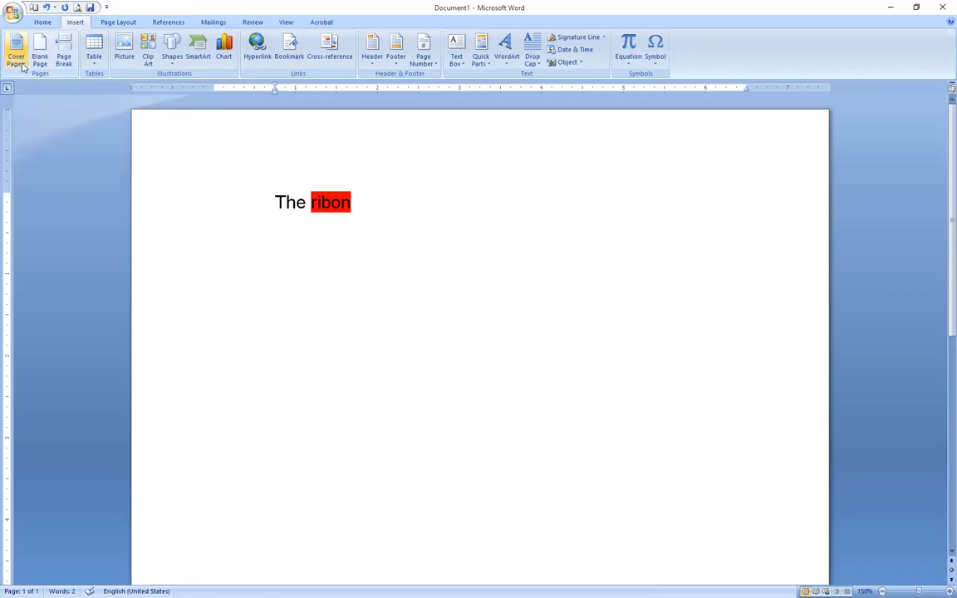
left_click(22, 65)
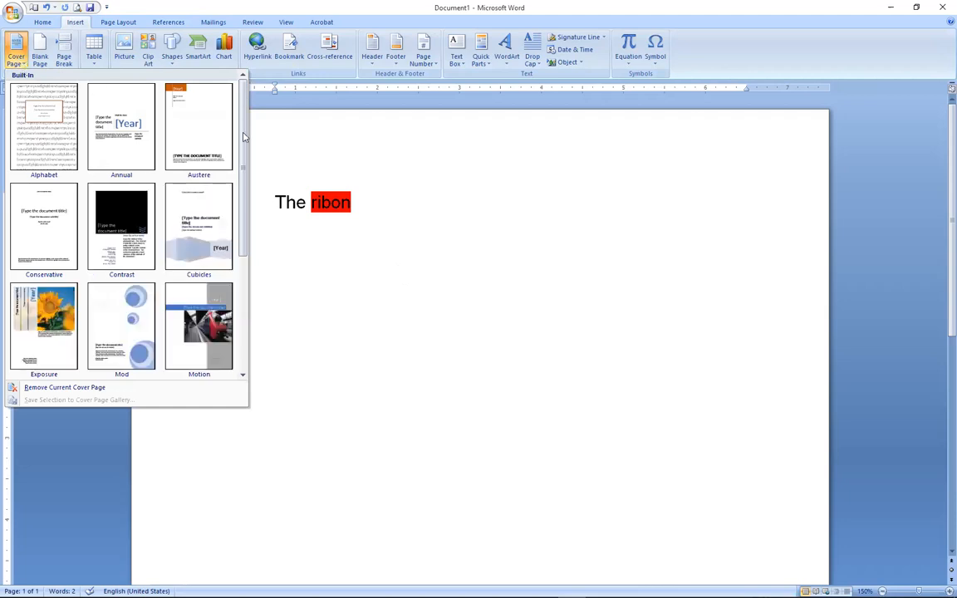
left_click(583, 212)
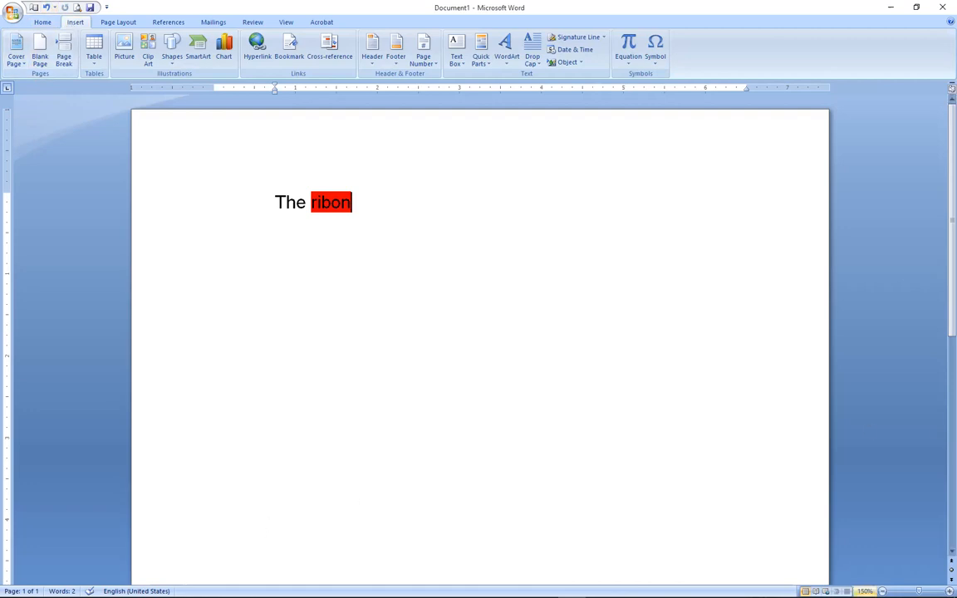
Insert a blank page after the highlighted word and generate sample text there with =rand(10)
scroll(478, 332, "down", 8)
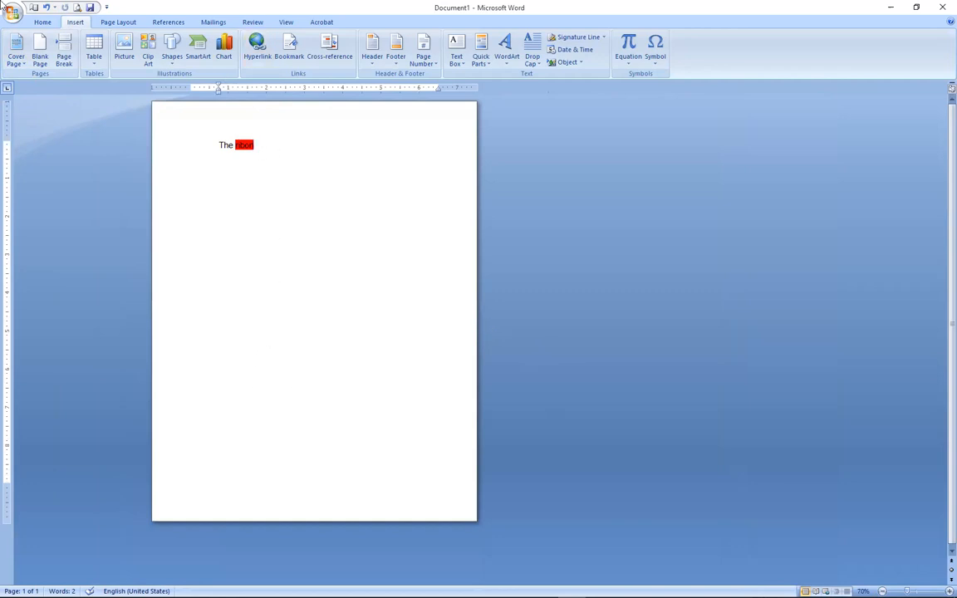
left_click(42, 22)
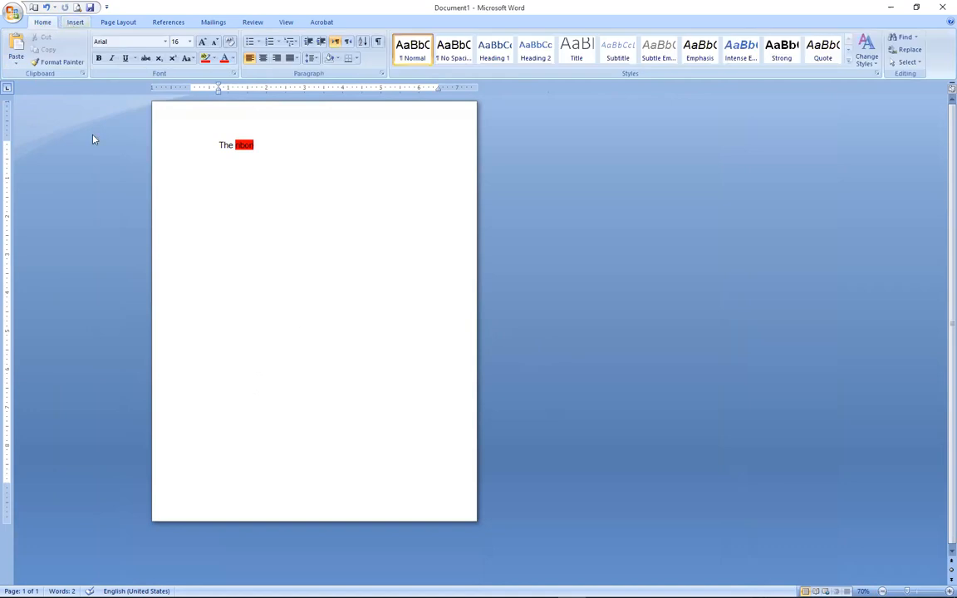
left_click(75, 23)
left_click(40, 52)
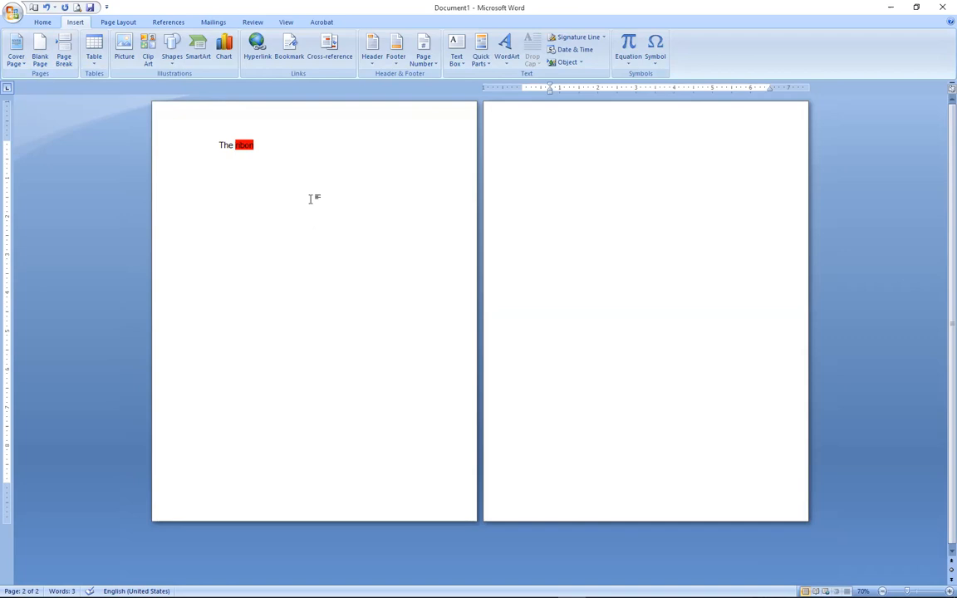
type("=rand(10)")
key("Return")
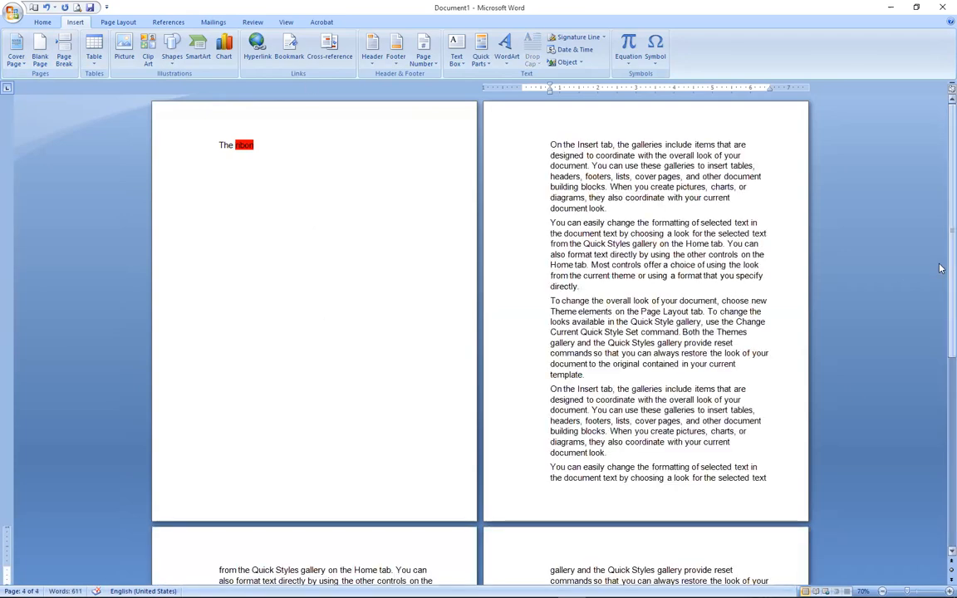
Delete all the sample text that runs past the end of the second page
left_click_drag(218, 569, 292, 581)
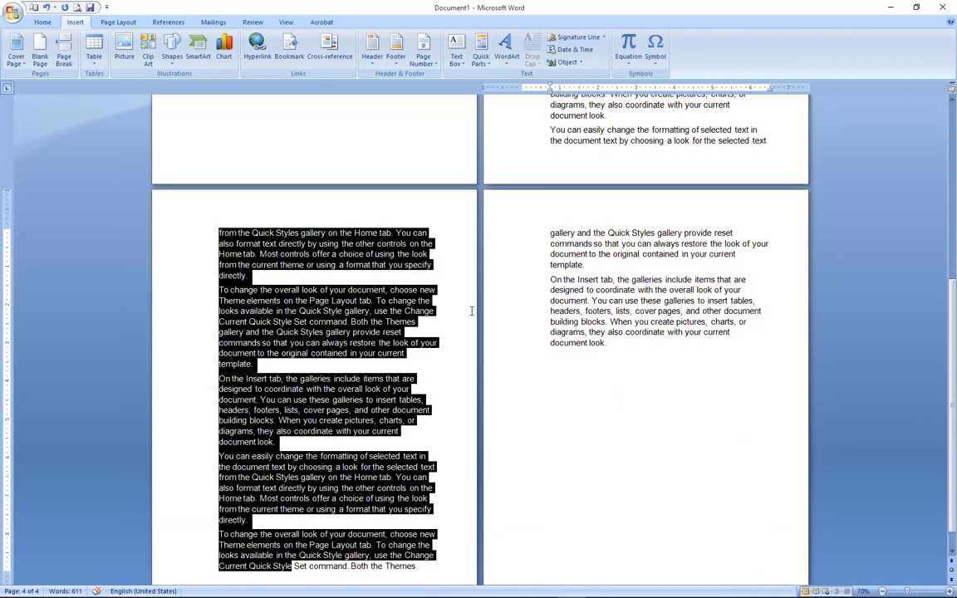
key("Delete")
left_click_drag(189, 193, 192, 194)
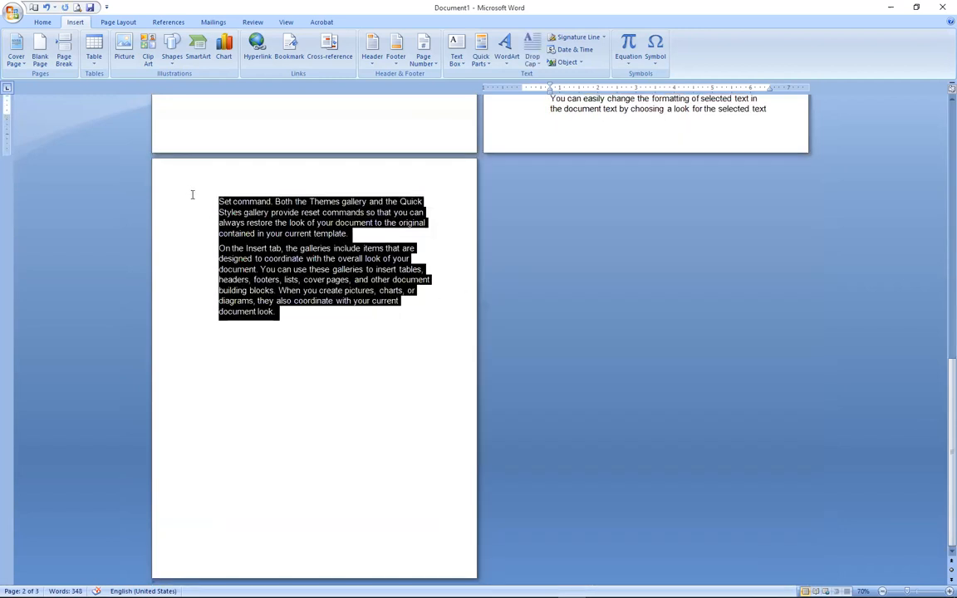
key("BackSpace")
key("BackSpace")
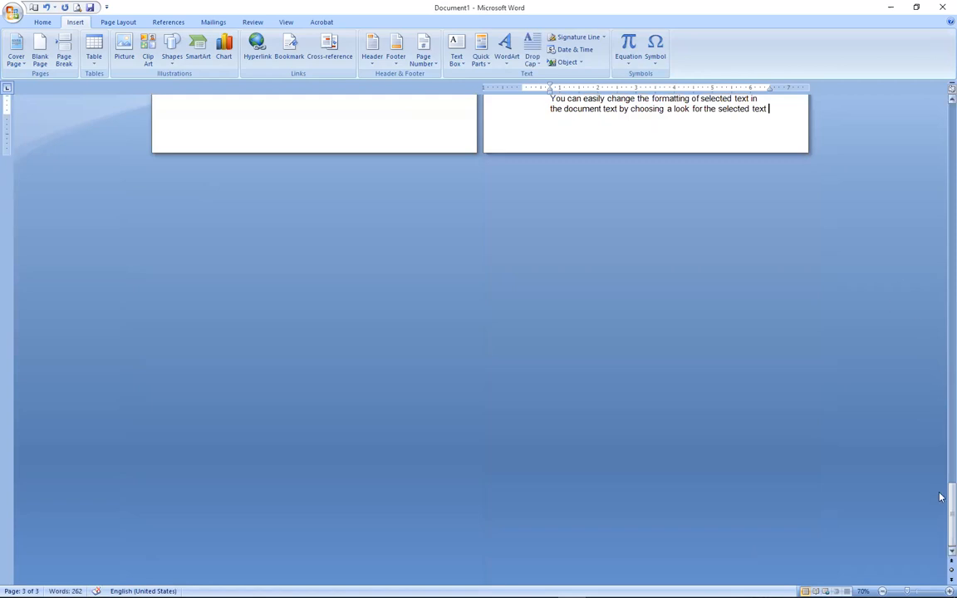
scroll(695, 184, "up", 5)
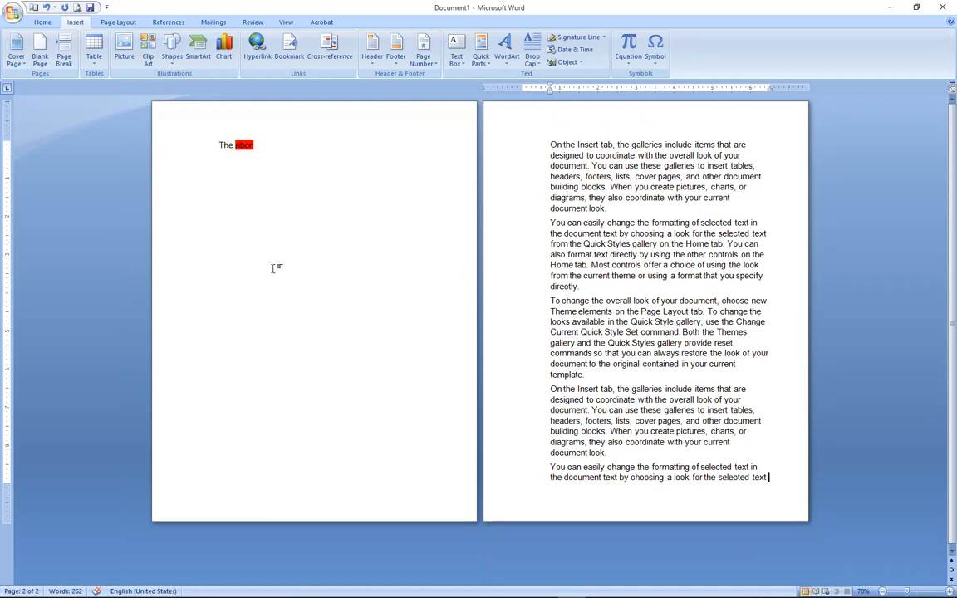
Highlight in red the first line of the second page's third paragraph, "To change the overall look of your document, choose new"
left_click(294, 157)
left_click(719, 299)
left_click_drag(772, 301, 530, 300)
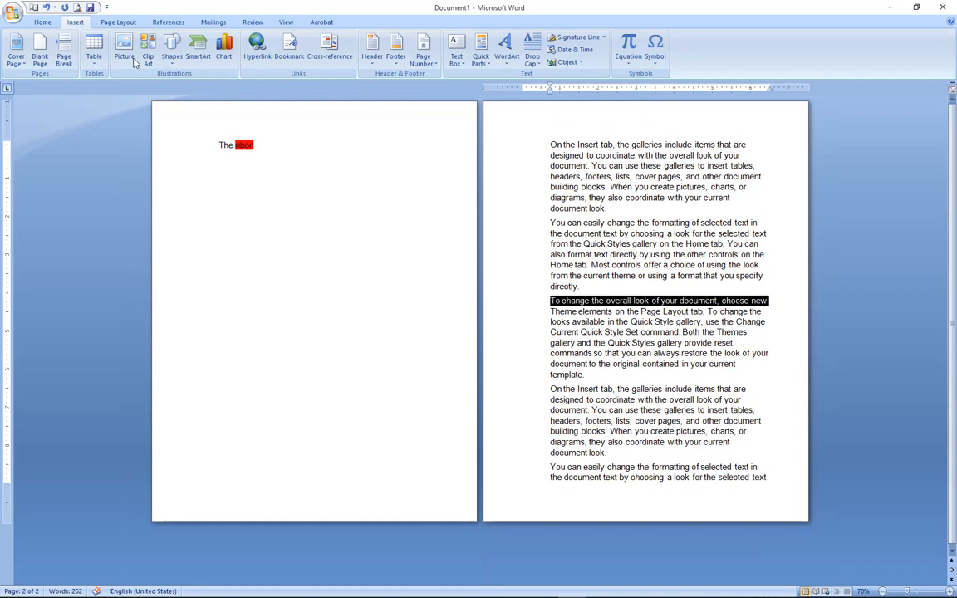
left_click(43, 22)
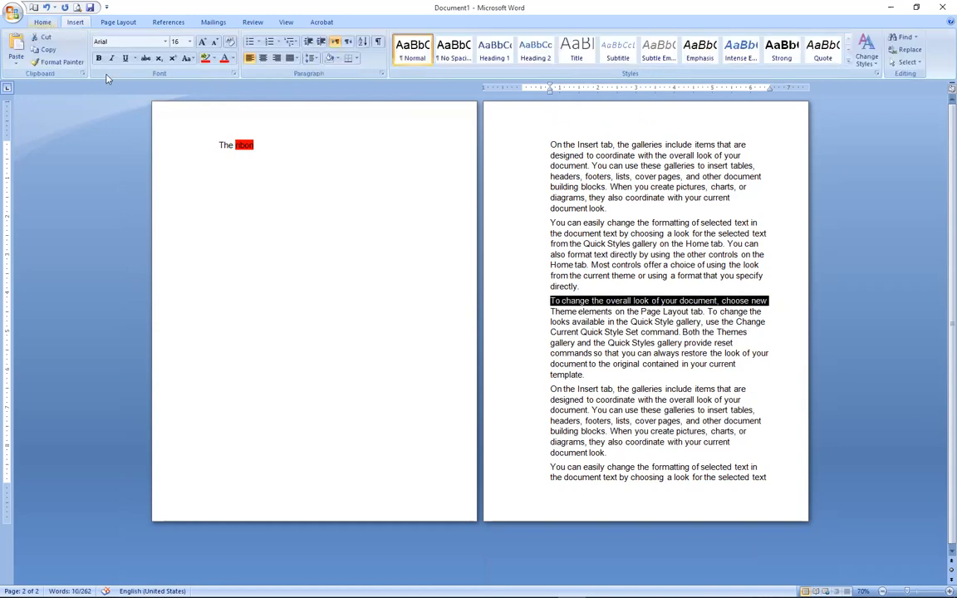
left_click(232, 59)
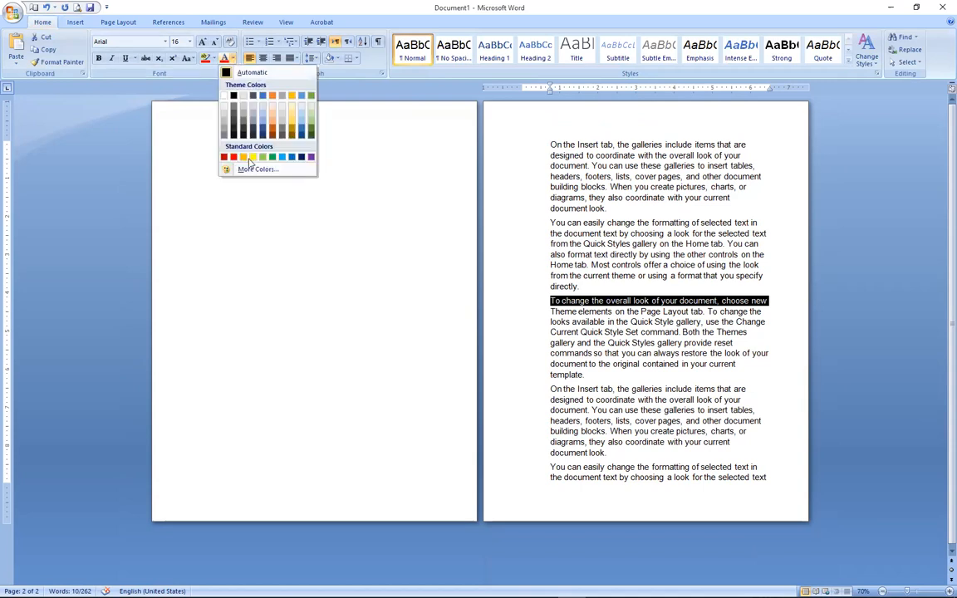
left_click(214, 59)
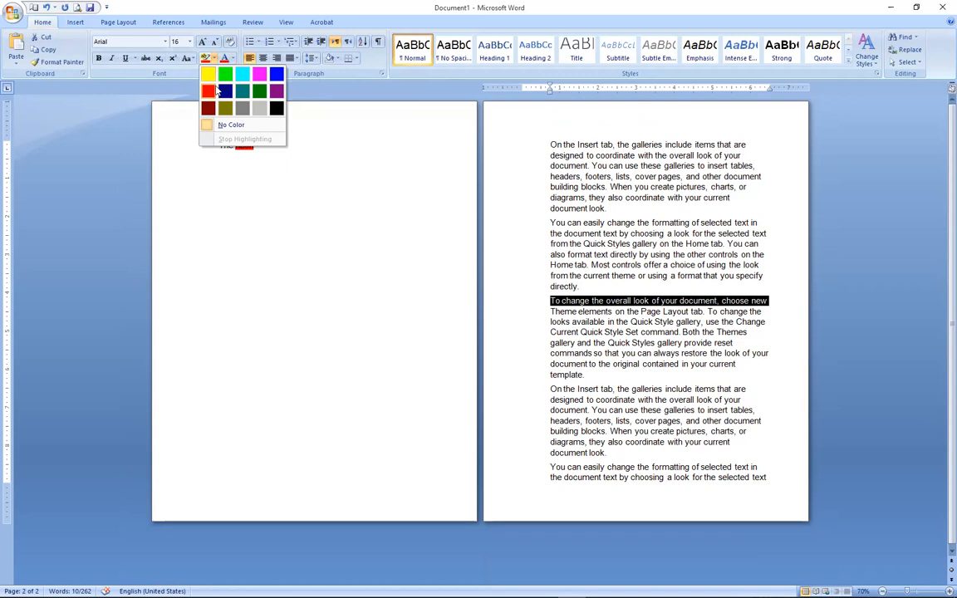
left_click(209, 92)
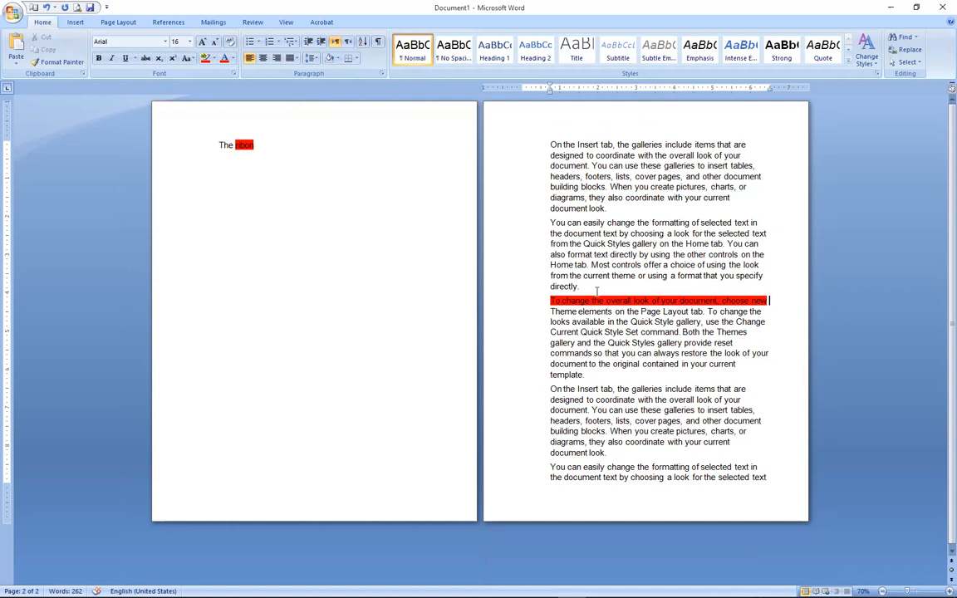
Draw two freehand blue lines across the second page just above the red-highlighted line, and erase the upper one
left_click_drag(768, 300, 537, 292)
left_click(572, 312)
key("ctrl+shift+3")
mouse_move(484, 290)
left_mouse_down()
mouse_move(571, 280)
mouse_move(812, 283)
left_mouse_up()
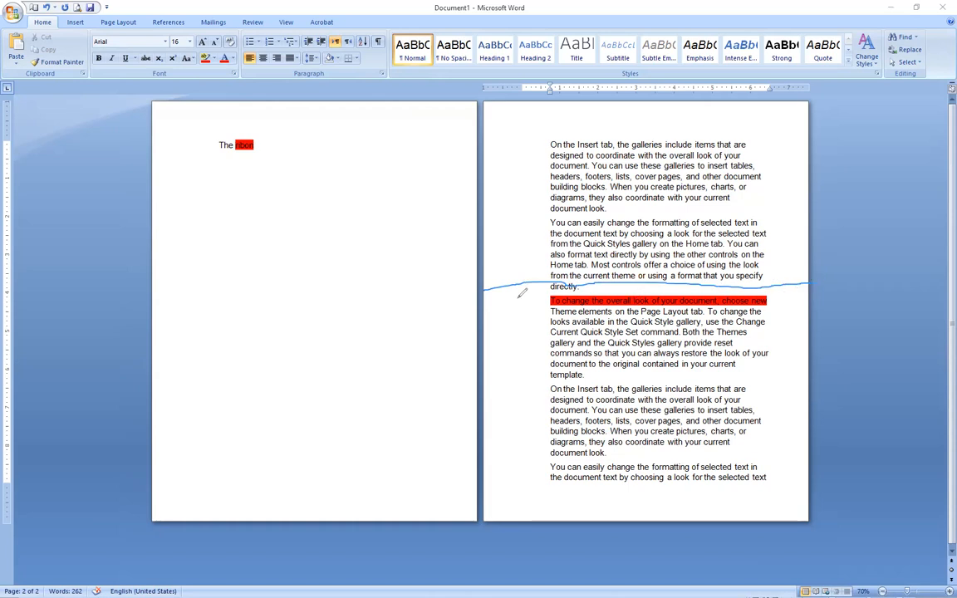
left_click_drag(485, 298, 822, 294)
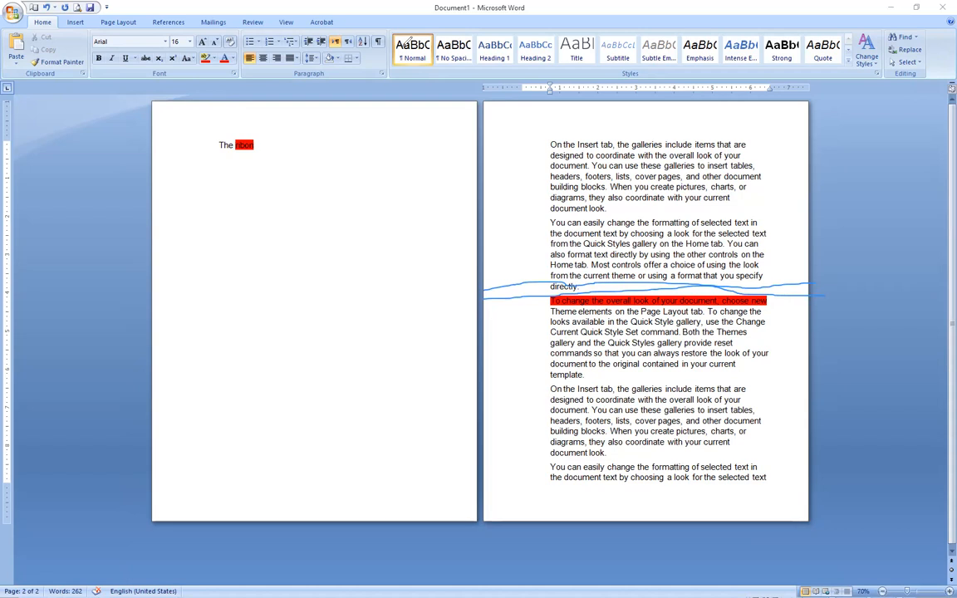
left_click_drag(508, 285, 553, 276)
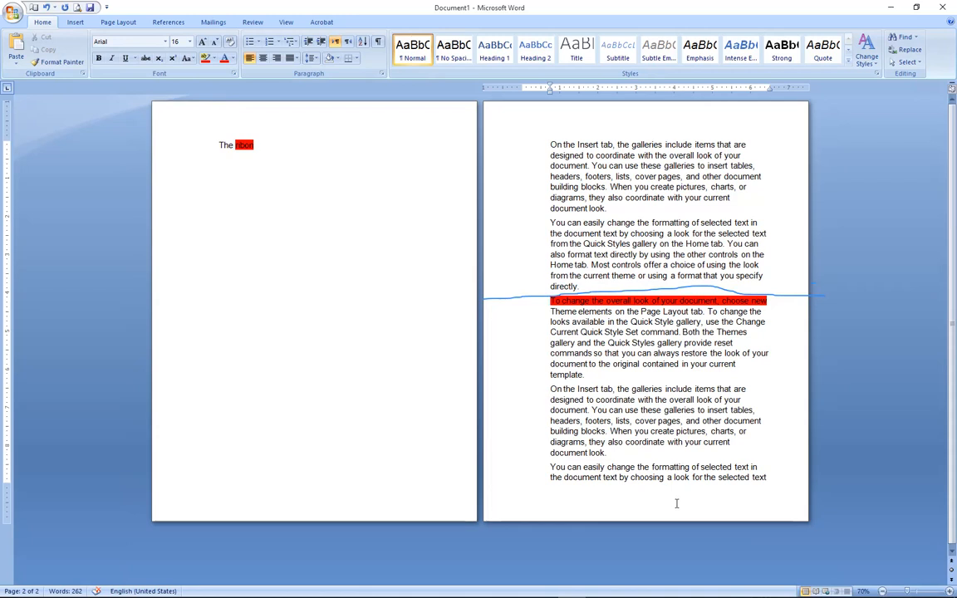
Insert a page break directly before the red-highlighted line "To change the overall look of your document, choose new"
scroll(645, 332, "up", 2)
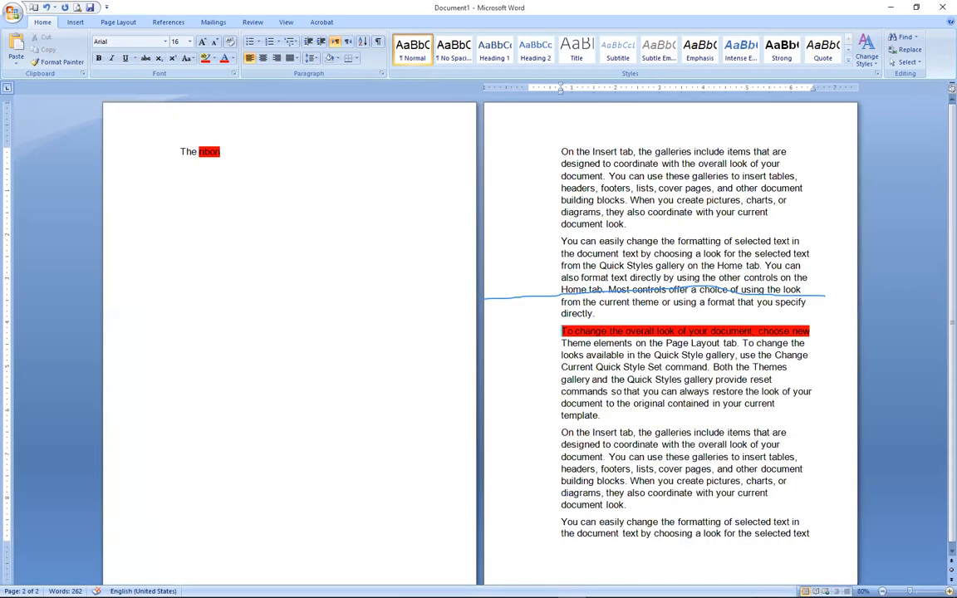
scroll(396, 380, "up", 1)
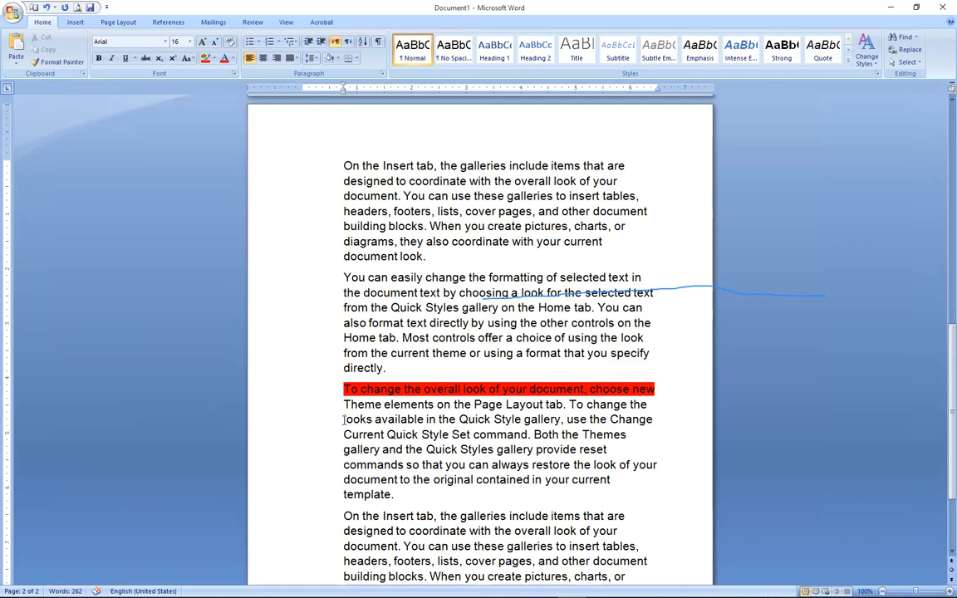
left_click(75, 22)
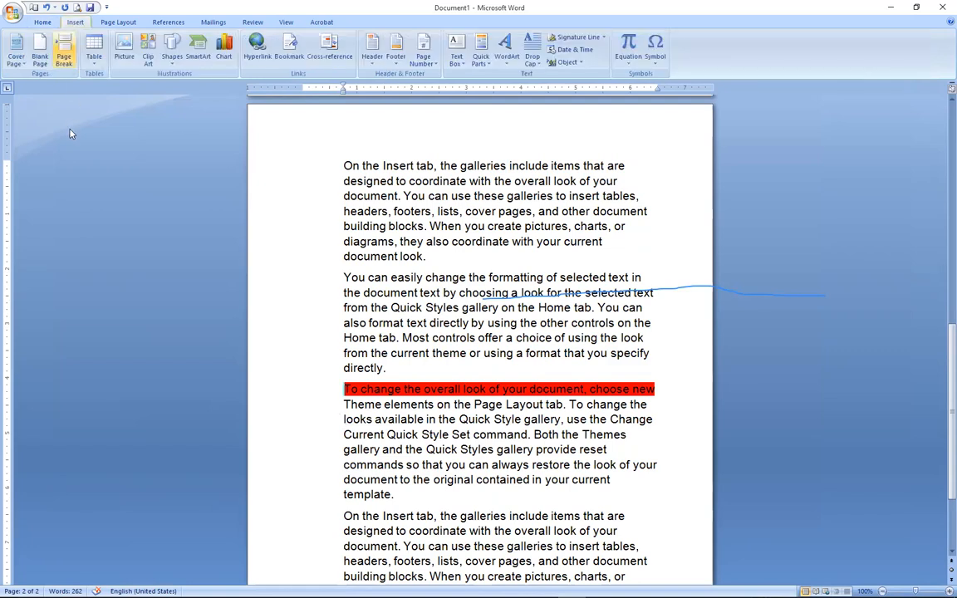
left_click(61, 46)
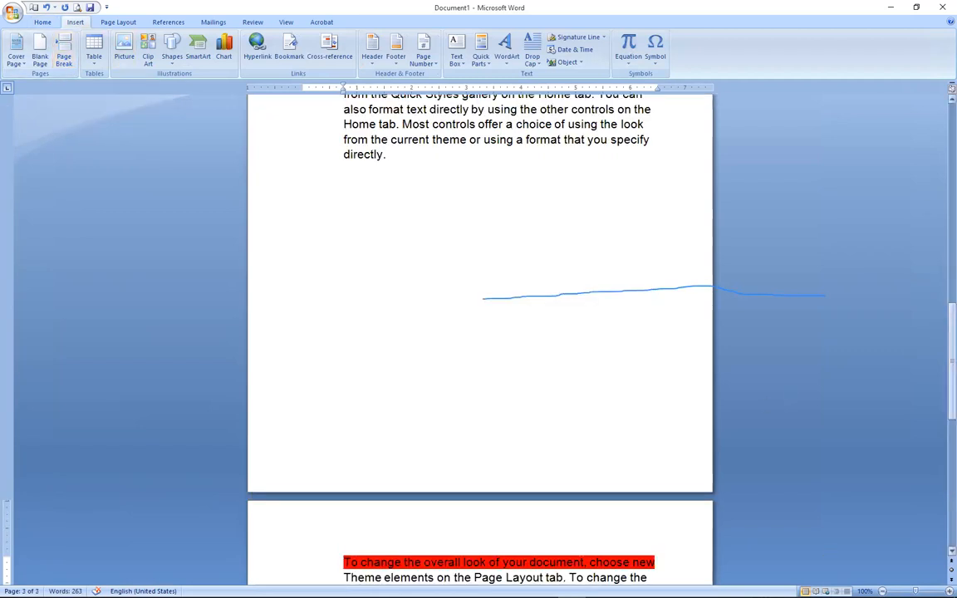
scroll(480, 338, "down", 4)
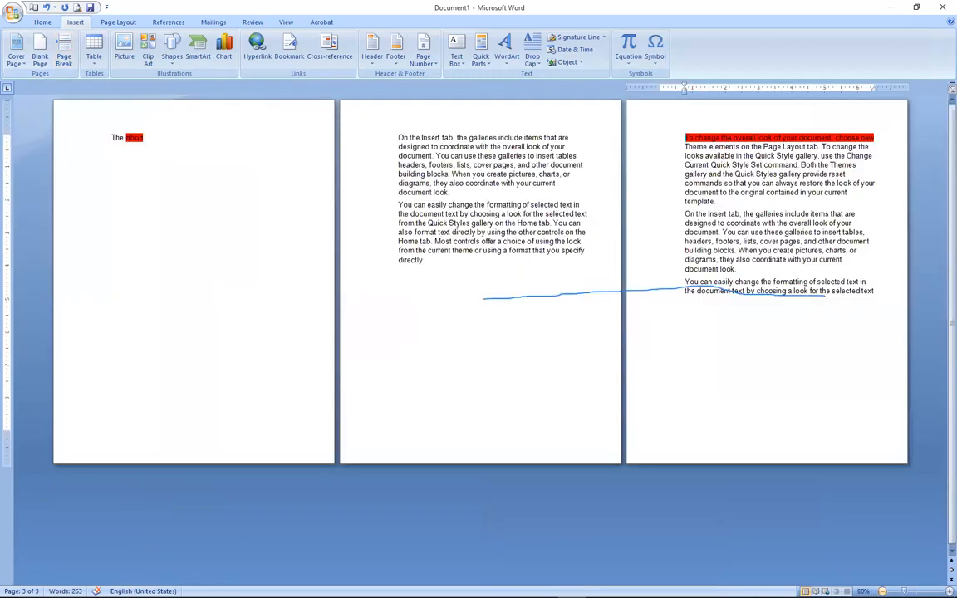
scroll(480, 339, "down", 1)
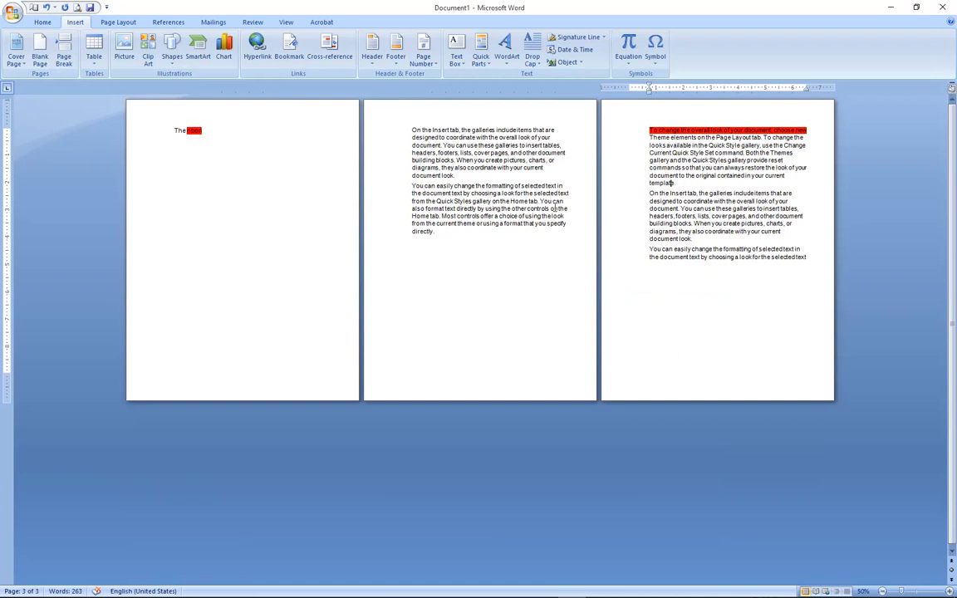
Delete all the sample text on the second and third pages, leaving only the first page with "The ribon"
left_click_drag(412, 128, 562, 262)
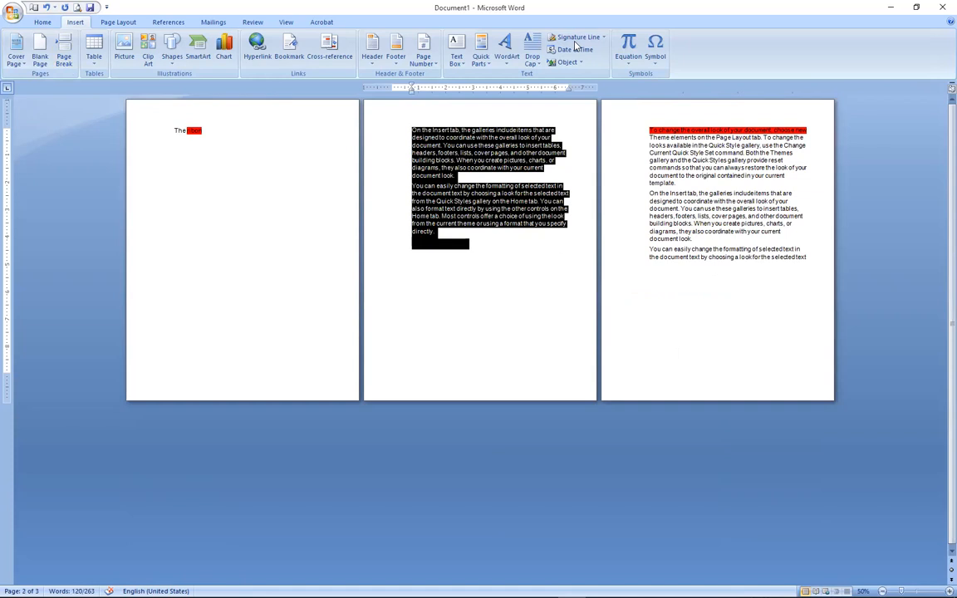
left_click(498, 267)
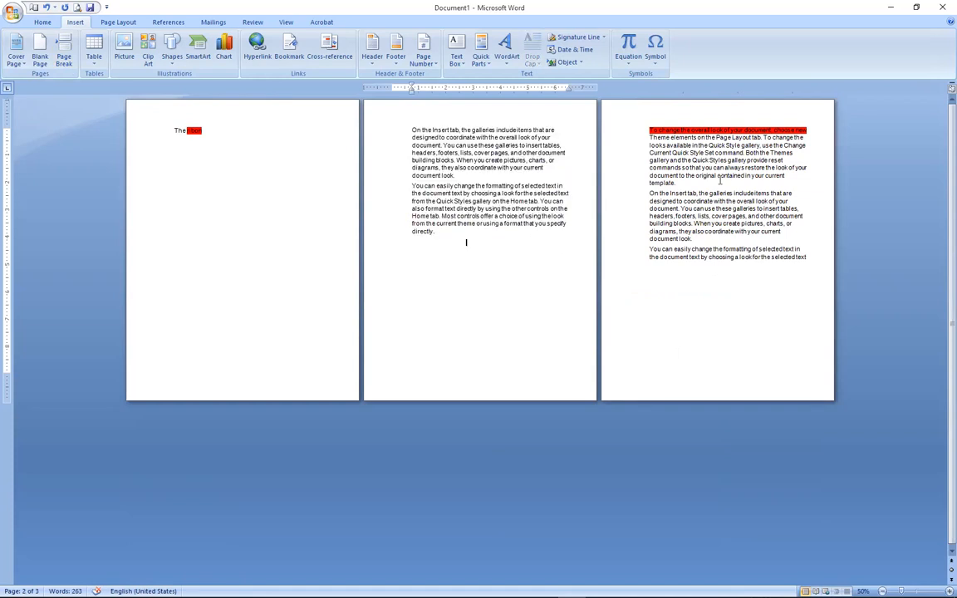
left_click(720, 176)
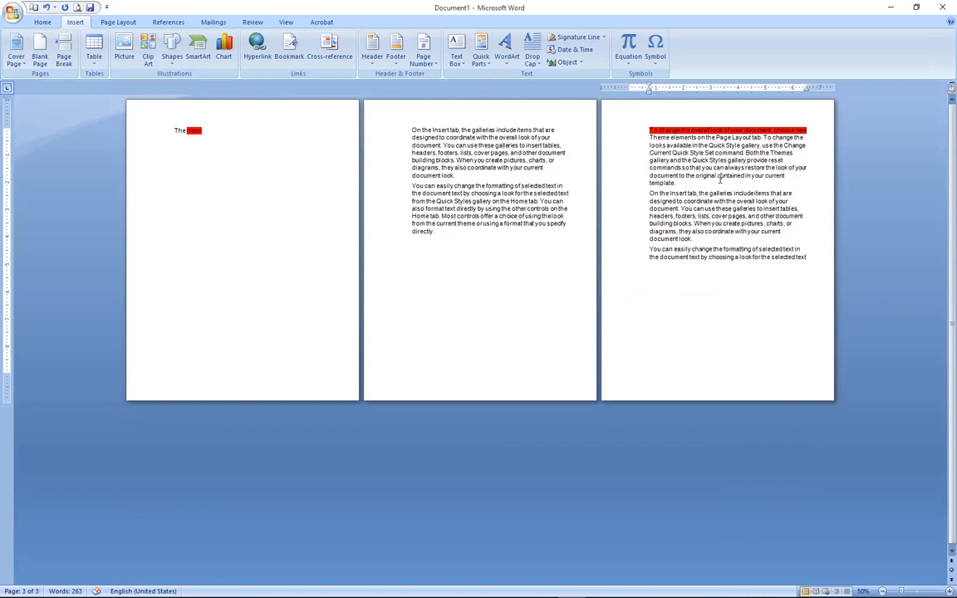
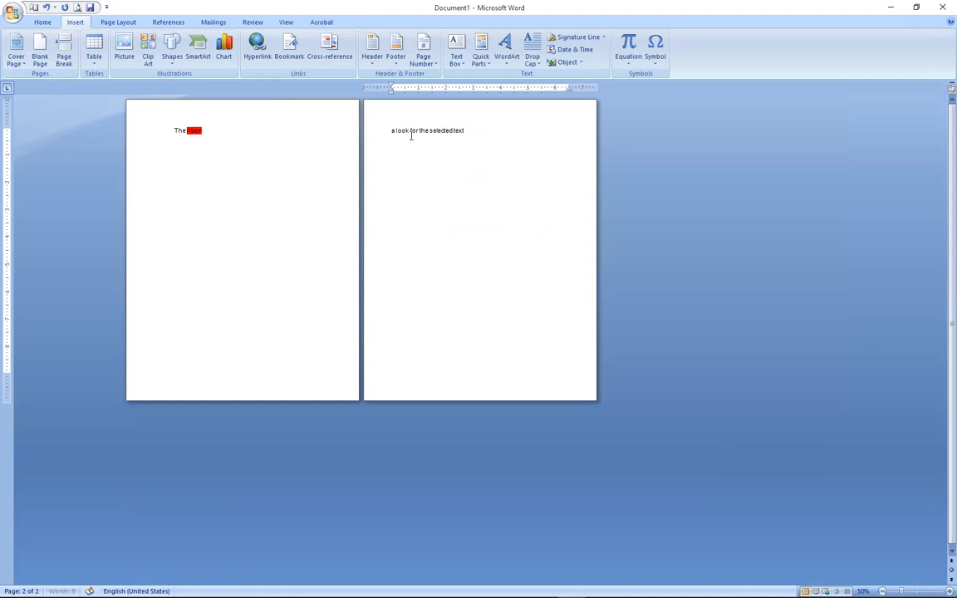
left_click(373, 133)
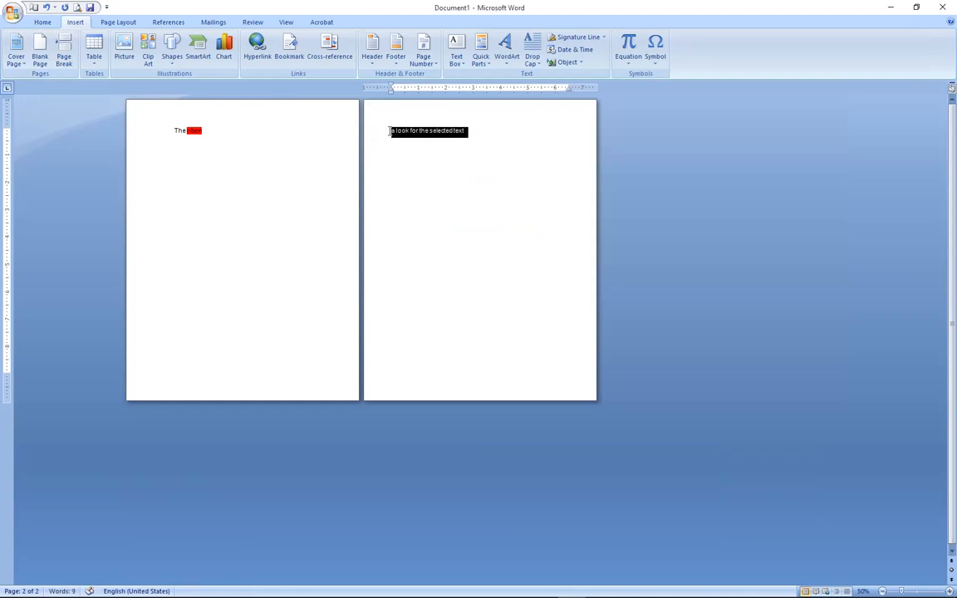
key("Delete")
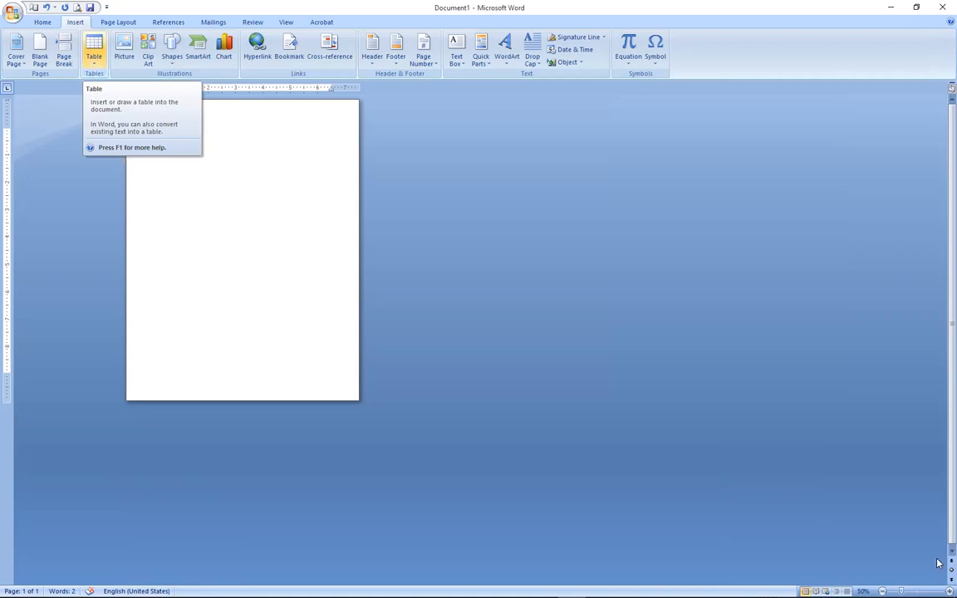
Add four blank lines above "The ribon" and replace those words with the heading "Inserting tables"
scroll(258, 266, "up", 4)
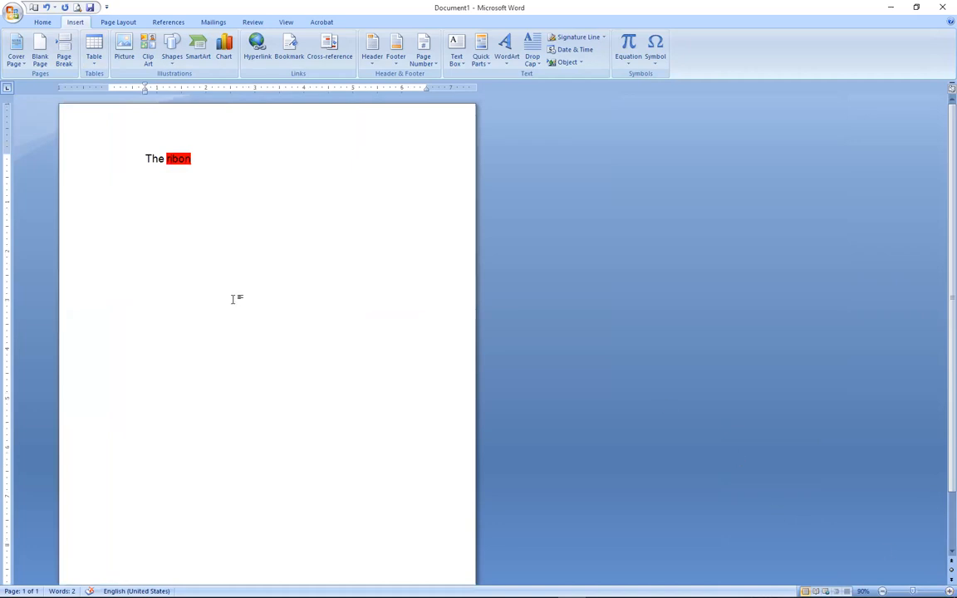
scroll(940, 391, "down", 2)
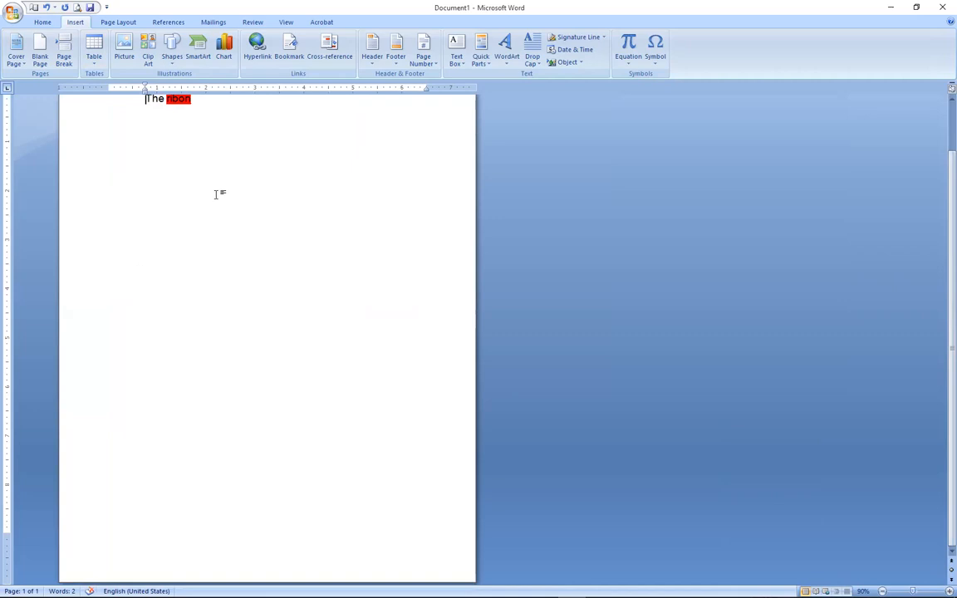
key("Return")
key("Return")
key("Return")
key("Return")
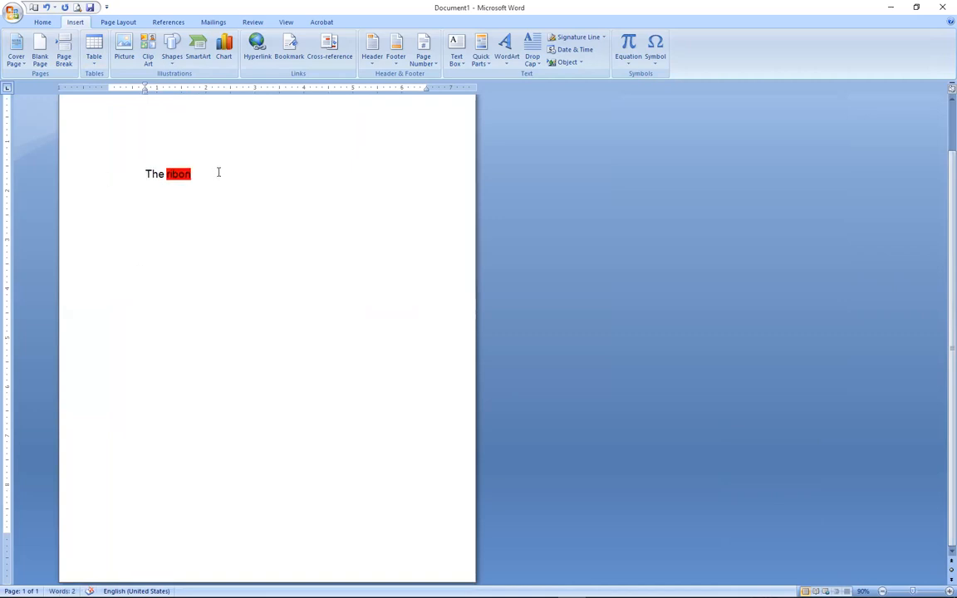
left_click_drag(219, 172, 142, 176)
key("BackSpace")
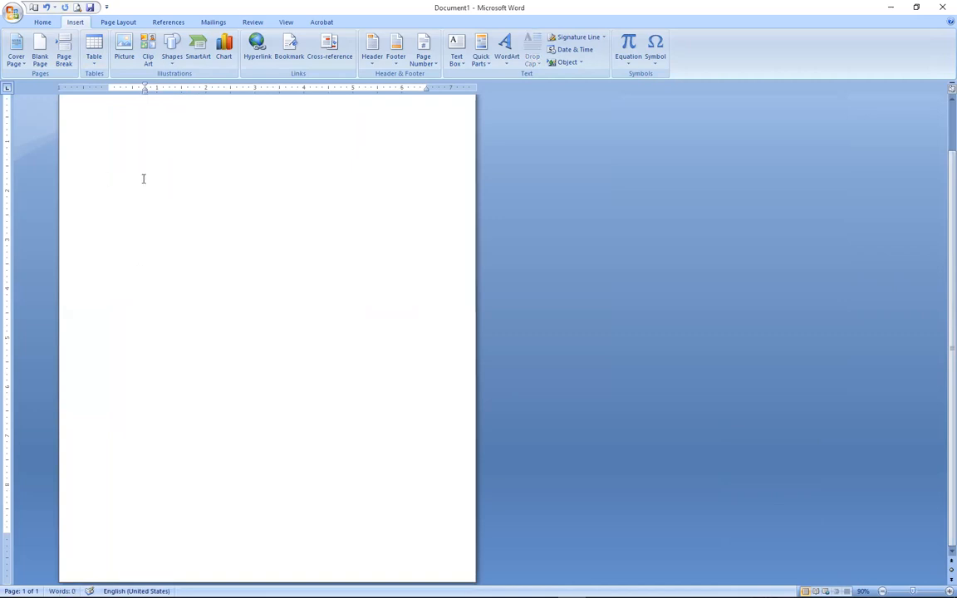
key("BackSpace")
type("Inserting tables")
Enlarge the "Inserting tables" heading and the blank lines above it to 24 pt
triple_click(143, 182)
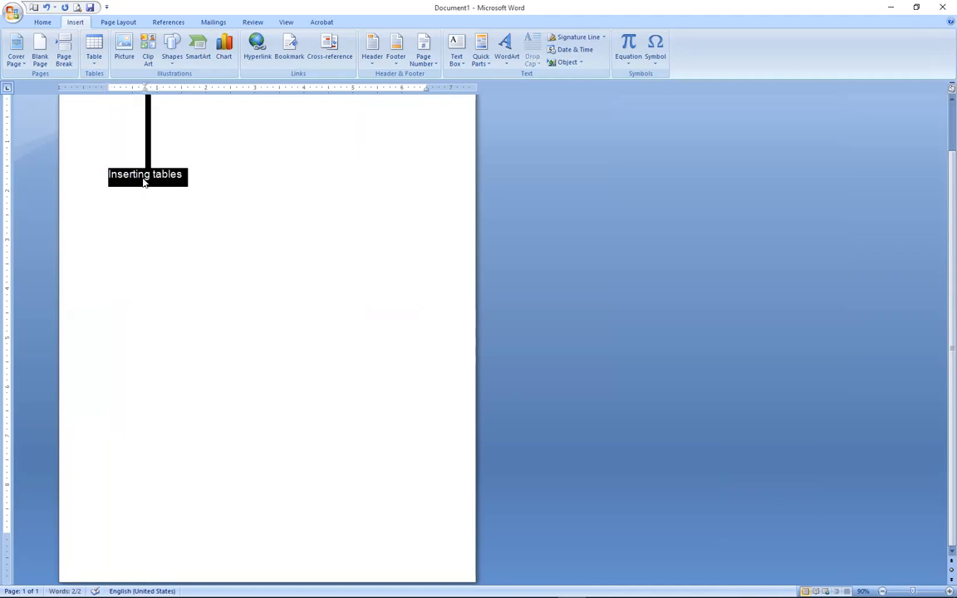
key("ctrl+shift+period")
key("ctrl+shift+period")
key("ctrl+shift+period")
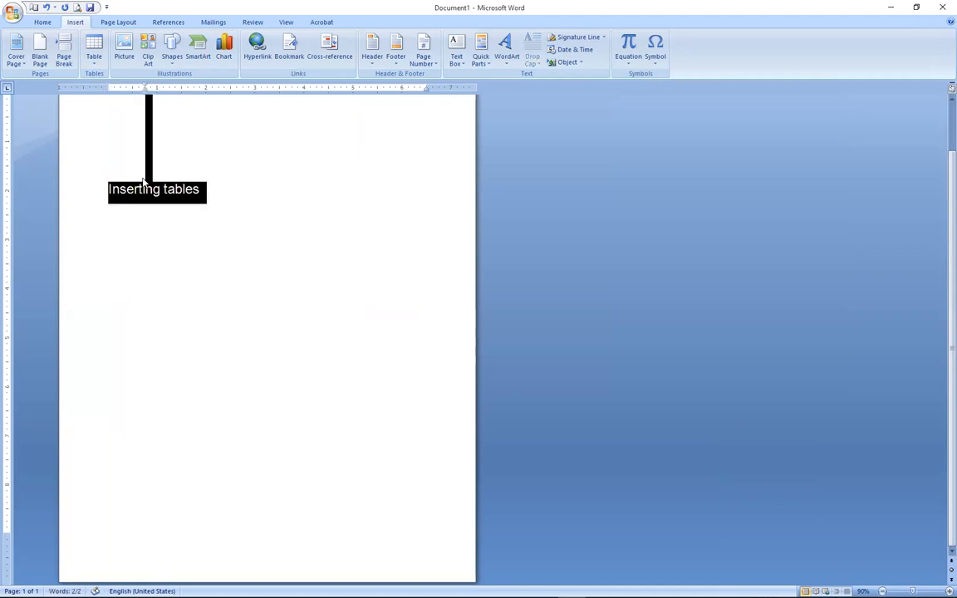
Add a line reading "Table one" below the "Inserting tables" heading
left_click(165, 313)
left_click(244, 214)
key("Return")
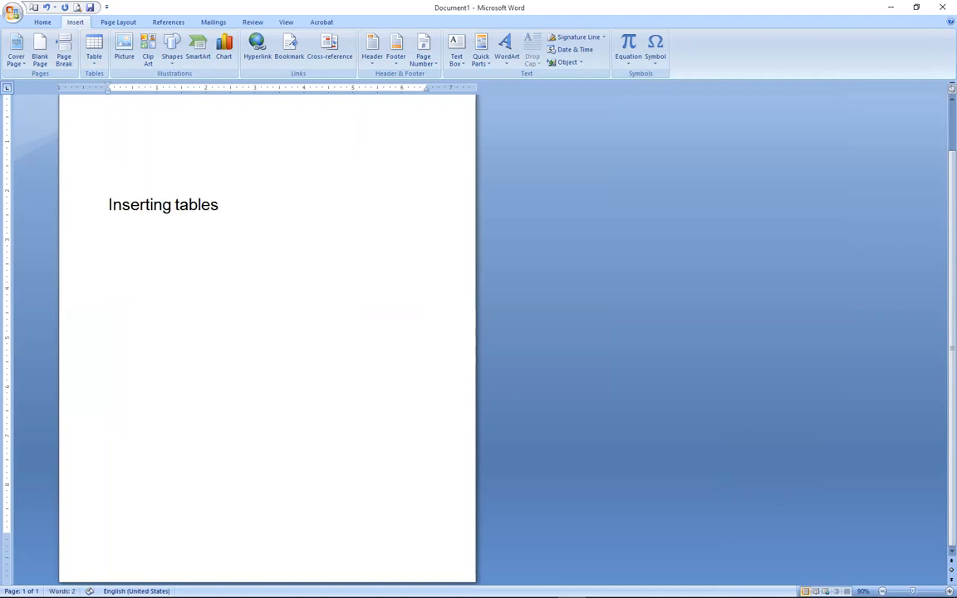
type("Table one")
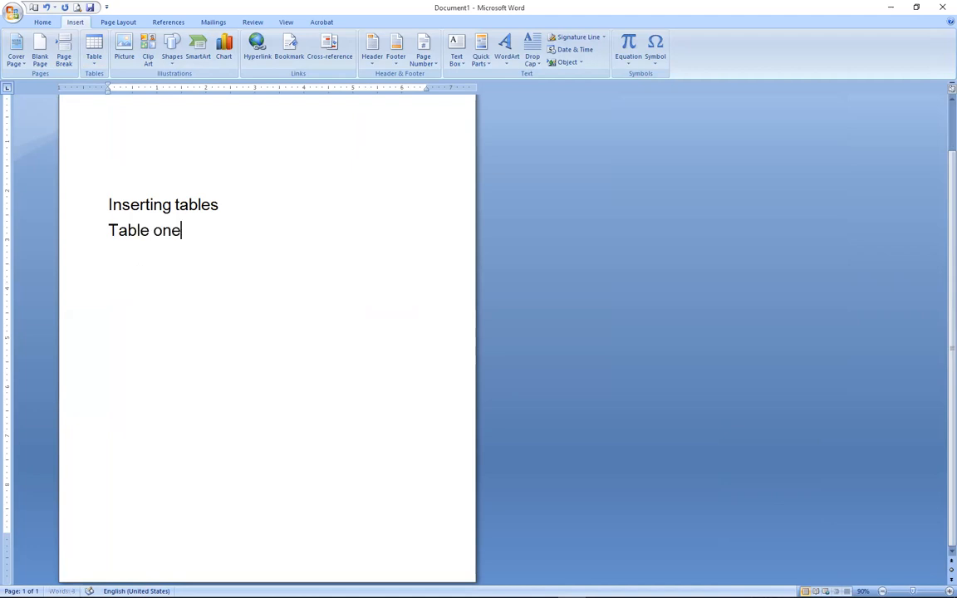
Format "Table one" as 20 pt, bold and underlined, and start a new line below it
left_click_drag(186, 232, 63, 246)
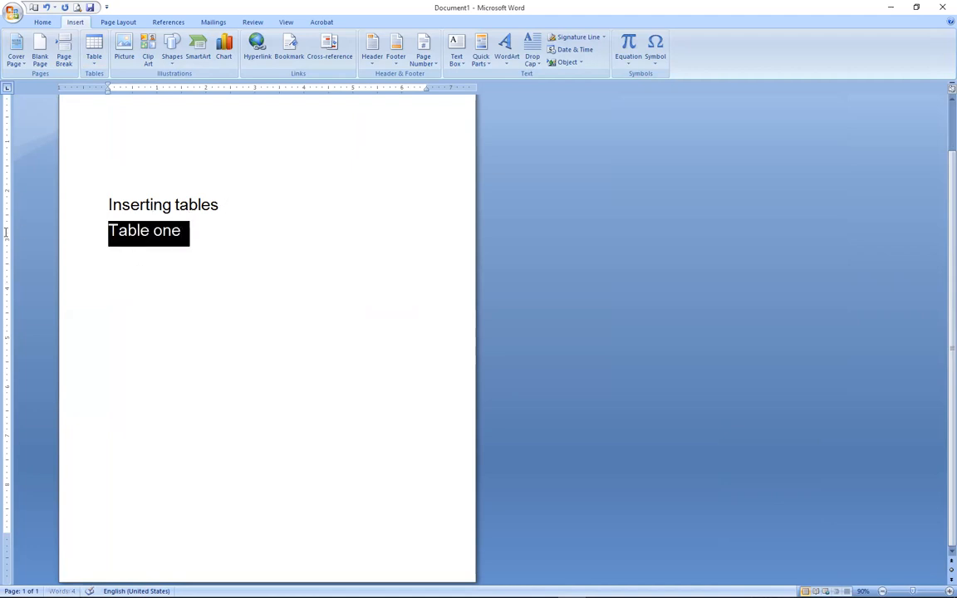
key("ctrl+shift+comma")
key("ctrl+shift+comma")
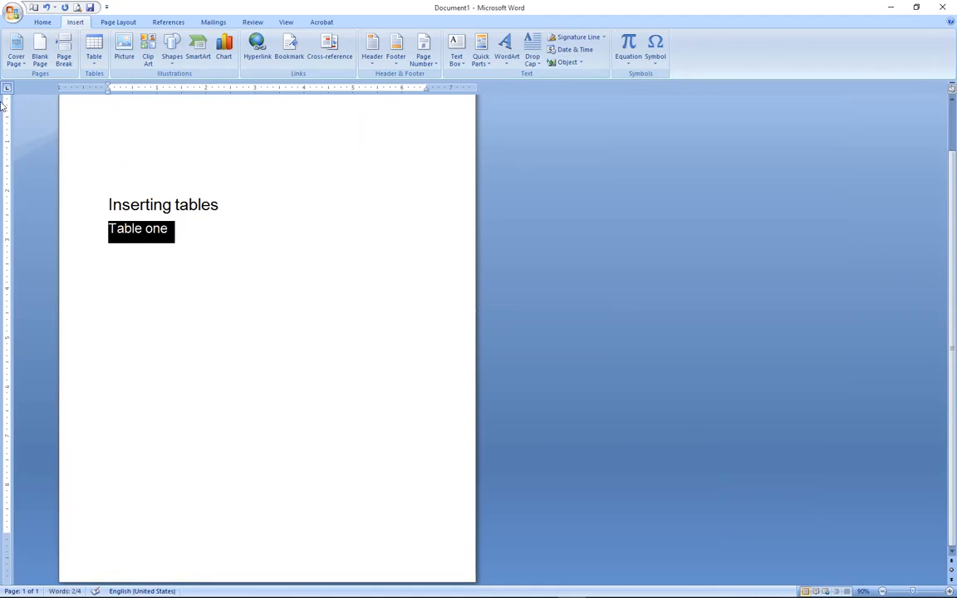
left_click(42, 23)
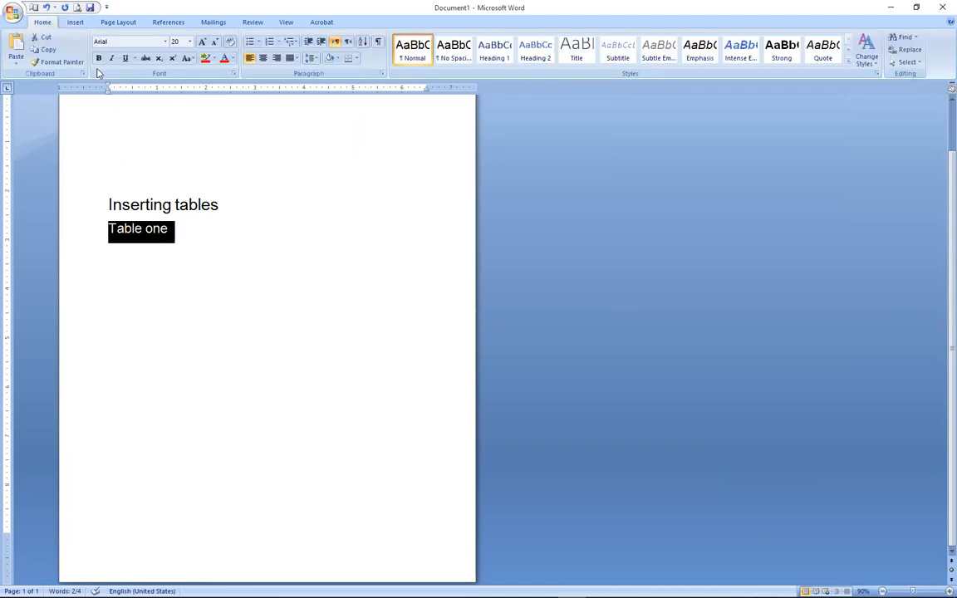
left_click(99, 58)
left_click(125, 58)
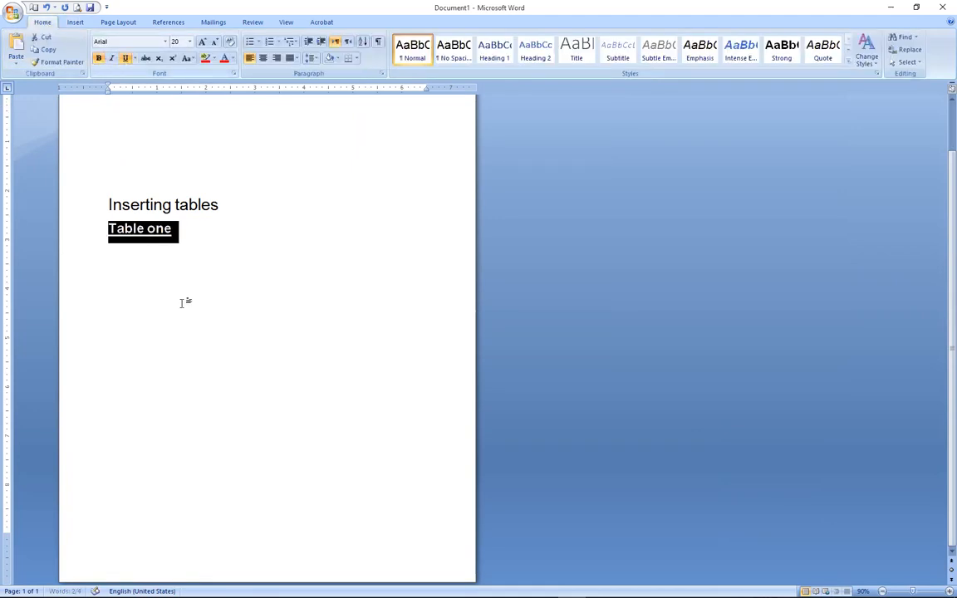
left_click(187, 280)
key("Return")
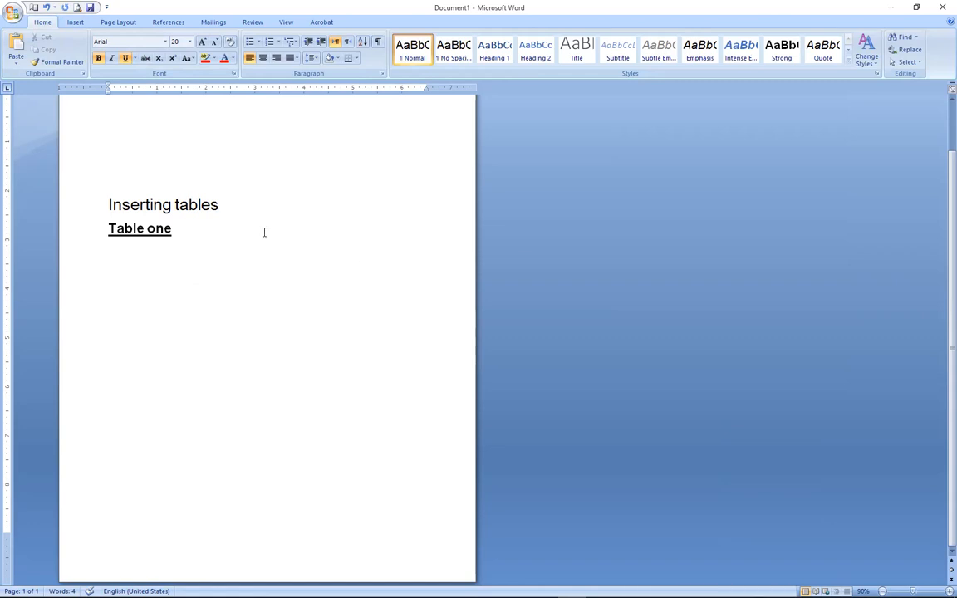
Remove the surplus blank lines above "Inserting tables" and return the cursor to the empty line below "Table one"
left_click(206, 190)
scroll(205, 188, "down", 2)
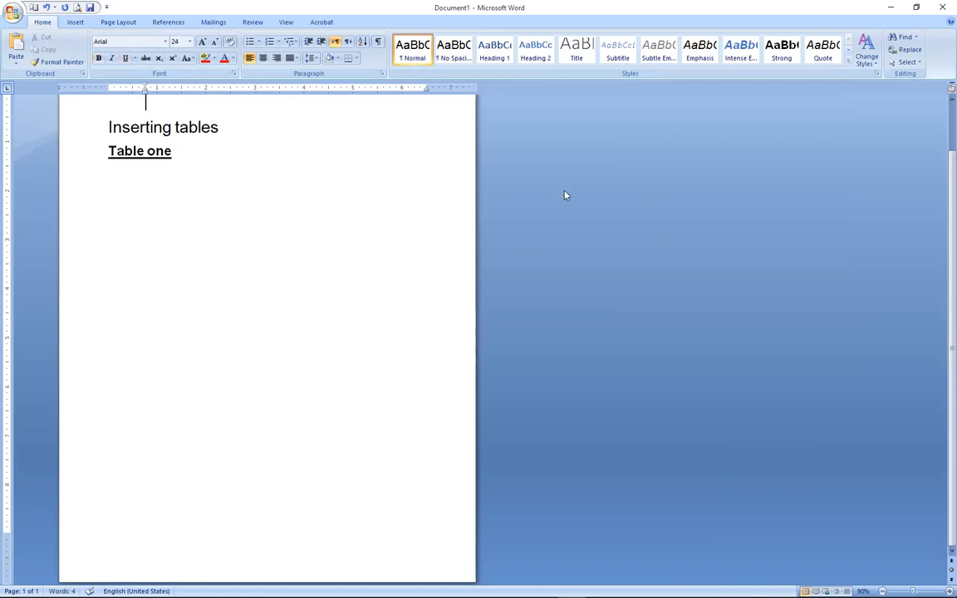
left_click(110, 173)
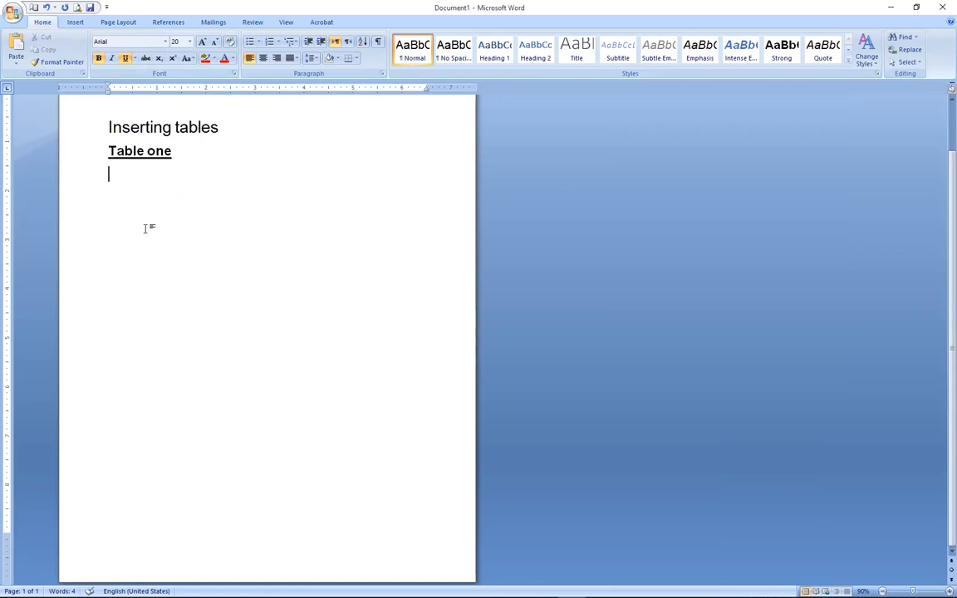
Insert a table of three columns and two rows below "Table one"
left_click(950, 591)
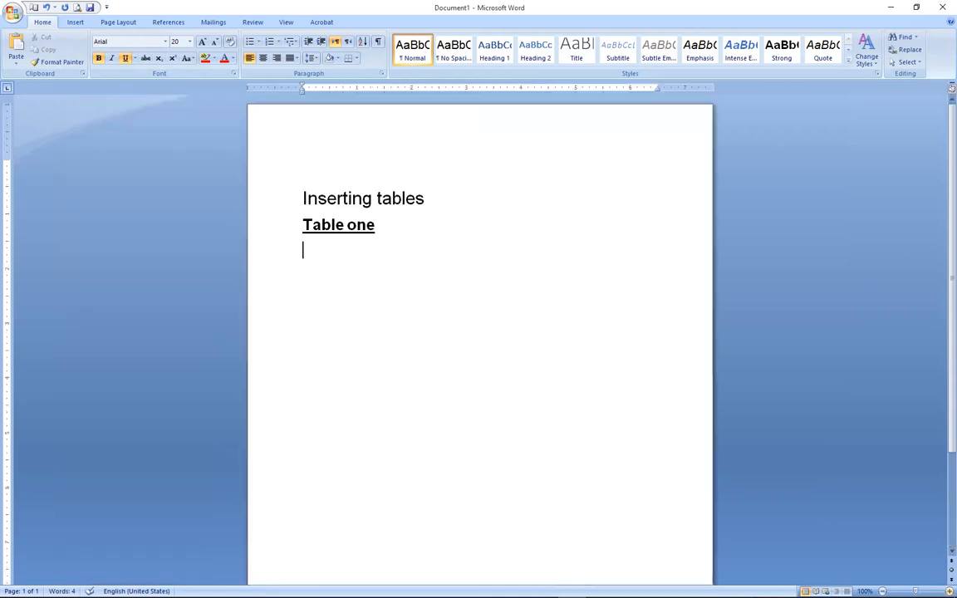
left_click(950, 591)
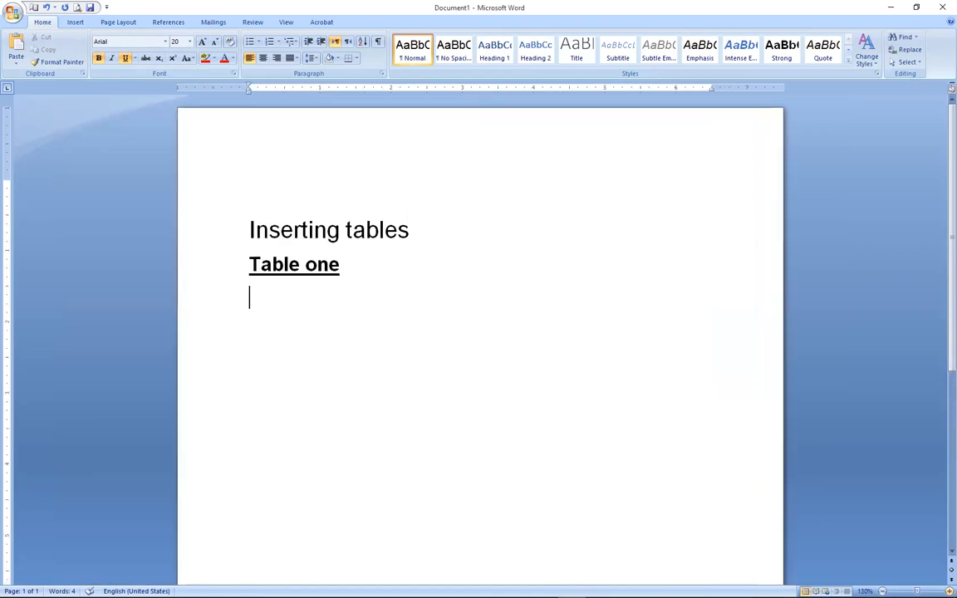
scroll(596, 439, "up", 1)
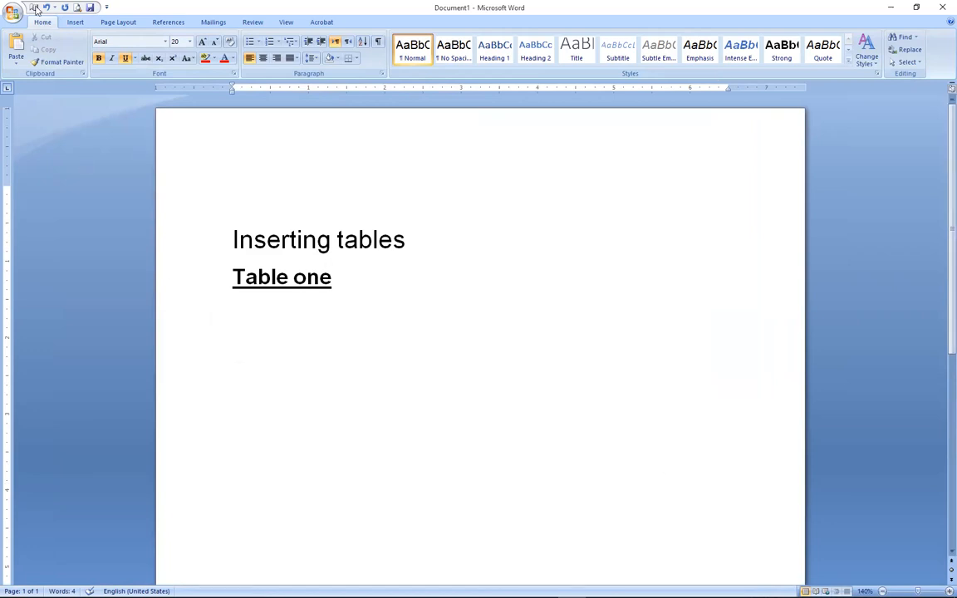
left_click(75, 23)
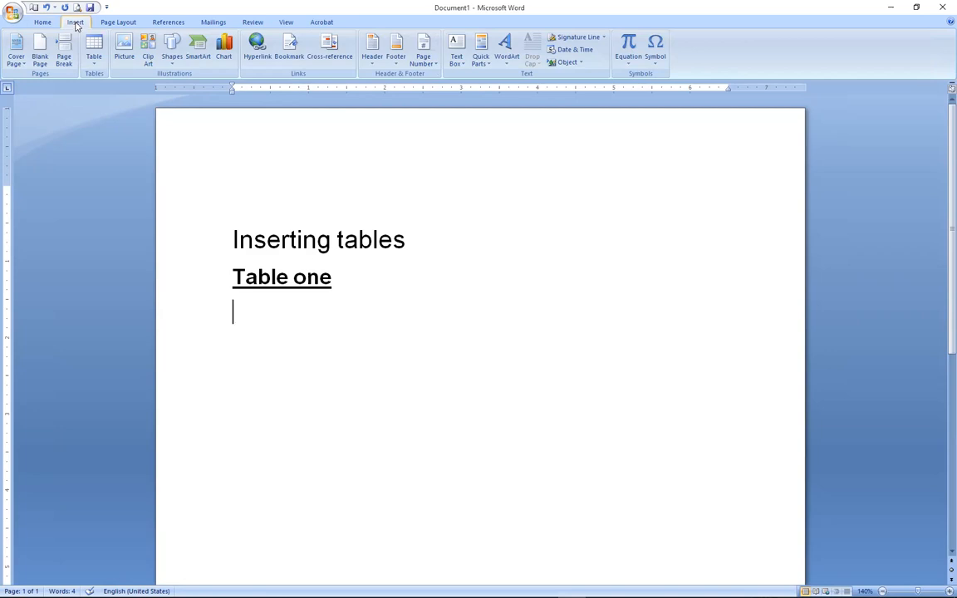
left_click(97, 70)
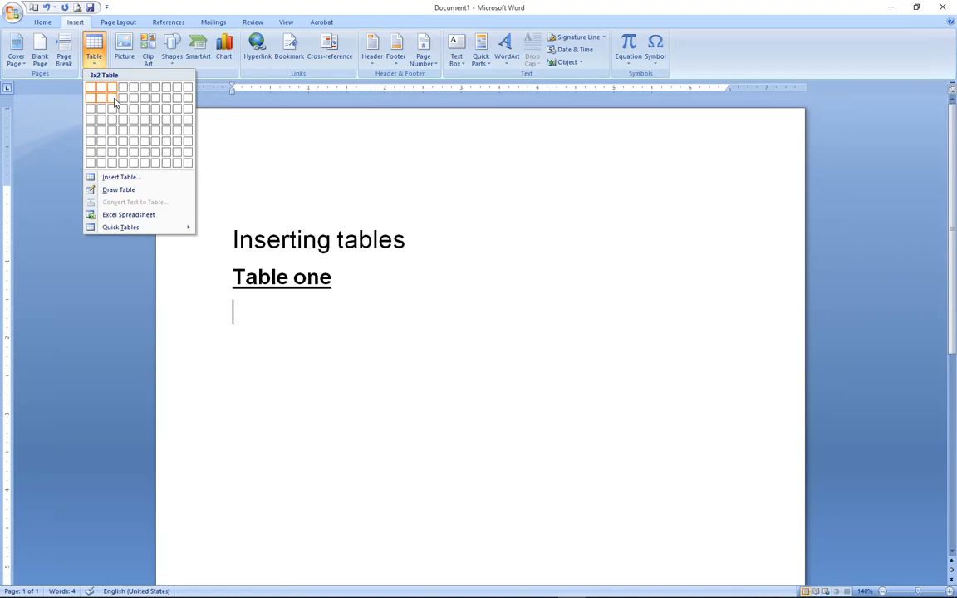
left_click(115, 103)
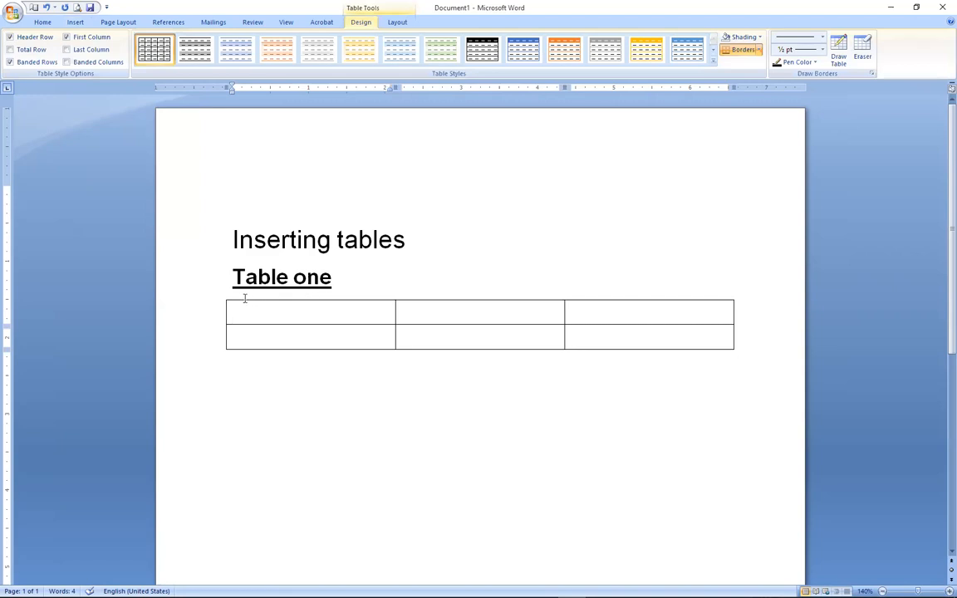
Delete the two-row table, add the line "Rows and columns" below "Table one", and start a new line below it
left_click(221, 298)
key("BackSpace")
type("rows a")
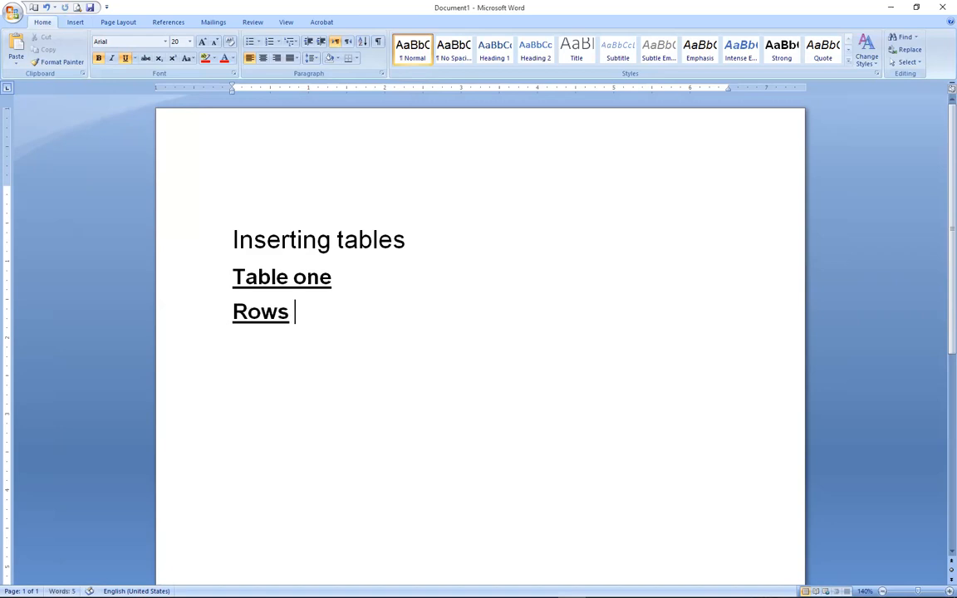
type("nd c")
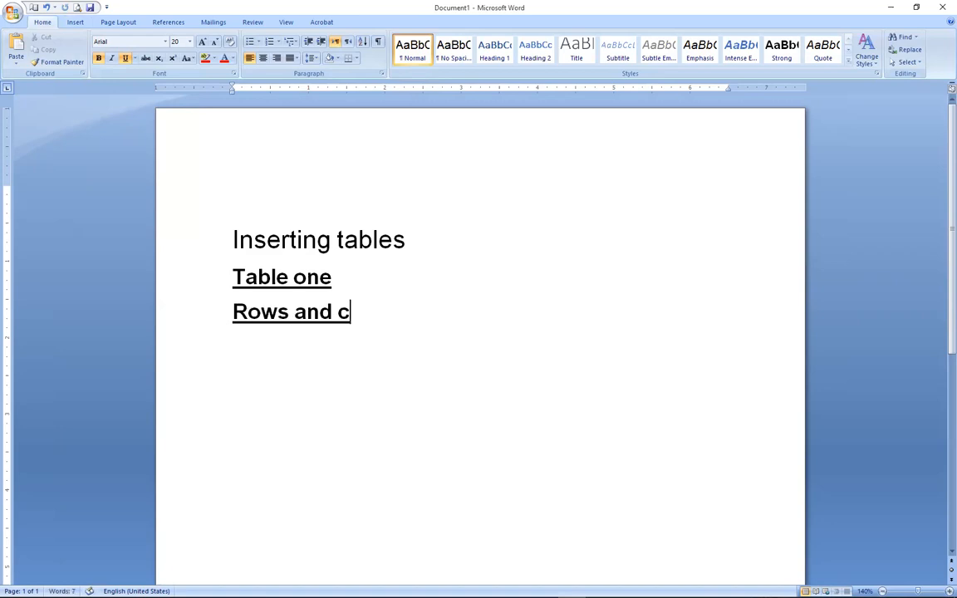
type("olumns")
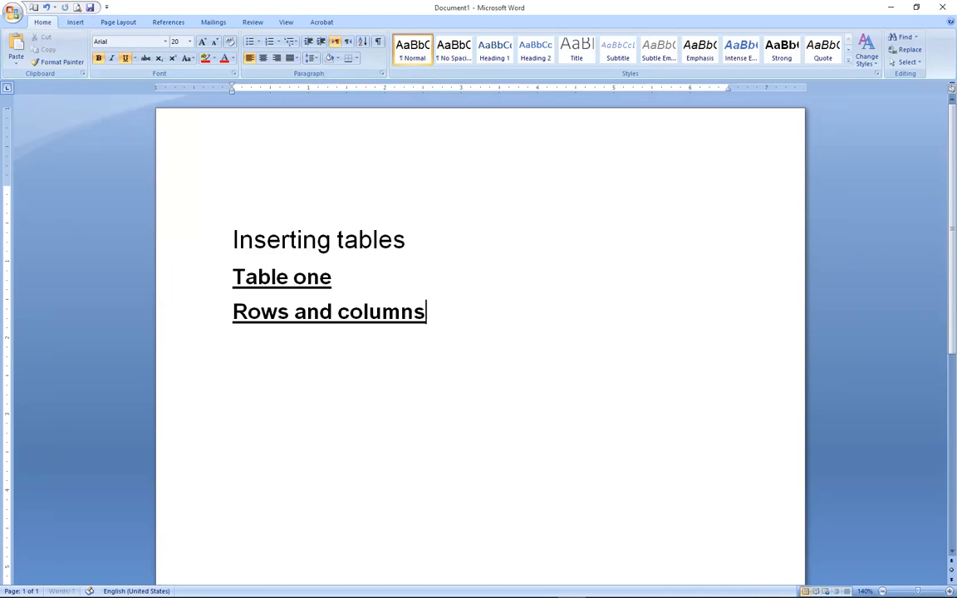
key("Return")
Insert a table of four columns and five rows below "Rows and columns" and widen it slightly beyond the right text margin
left_click(76, 22)
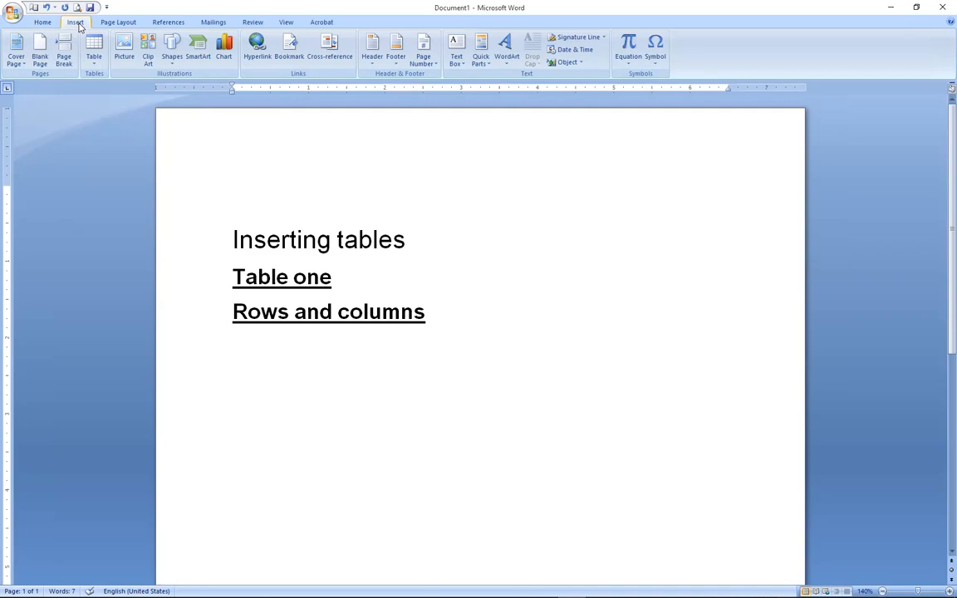
left_click(98, 70)
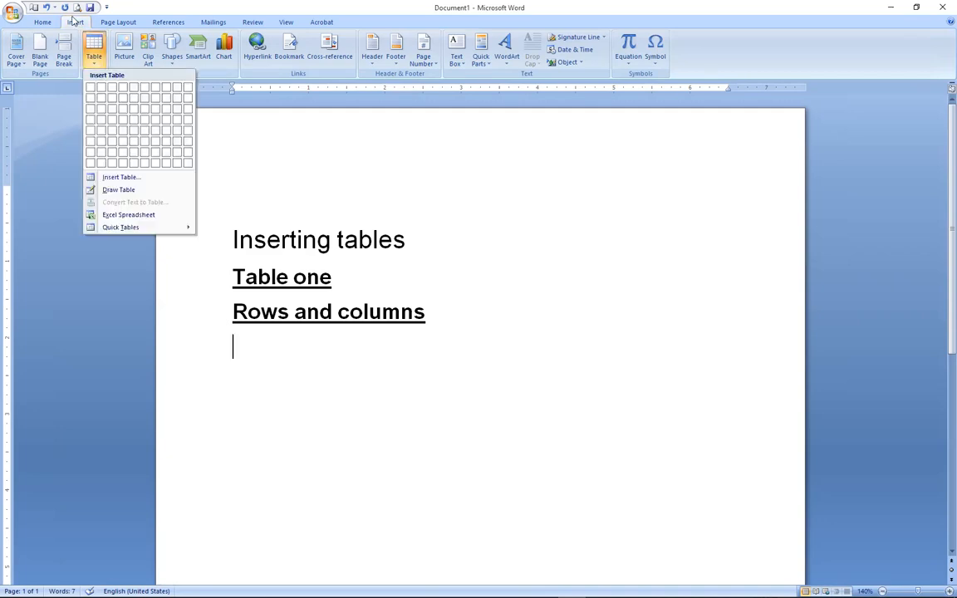
left_click(96, 69)
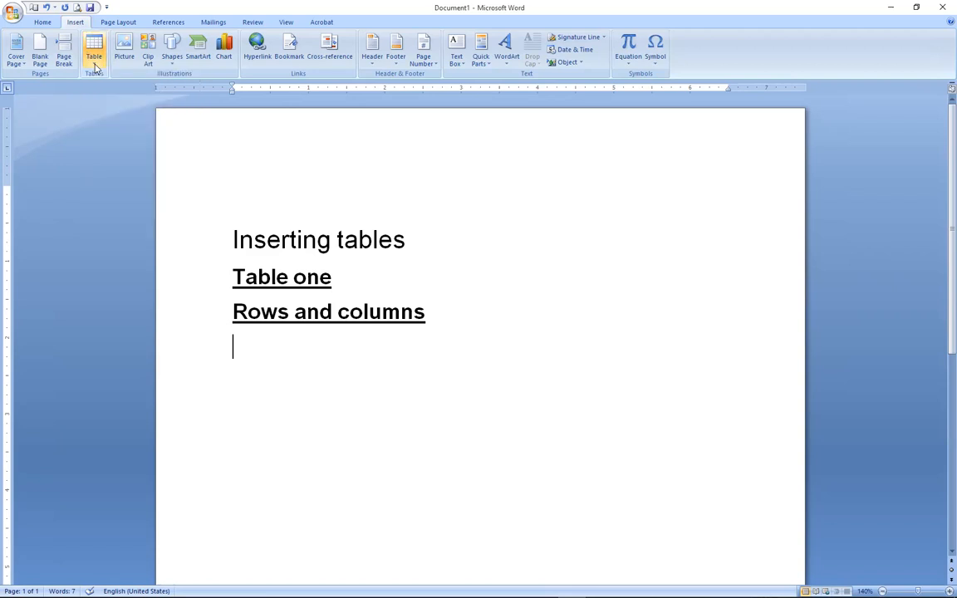
left_click(95, 69)
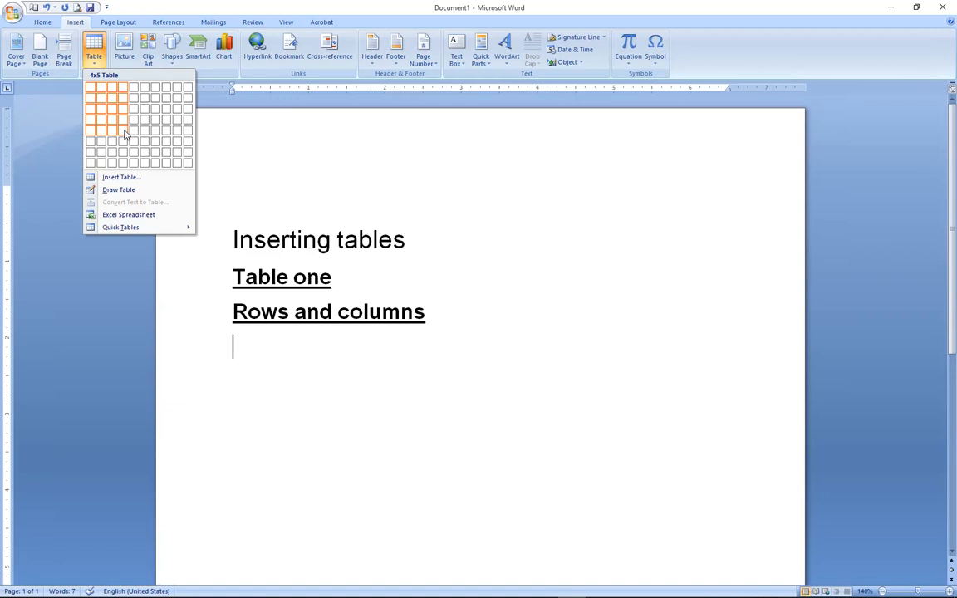
left_click(124, 133)
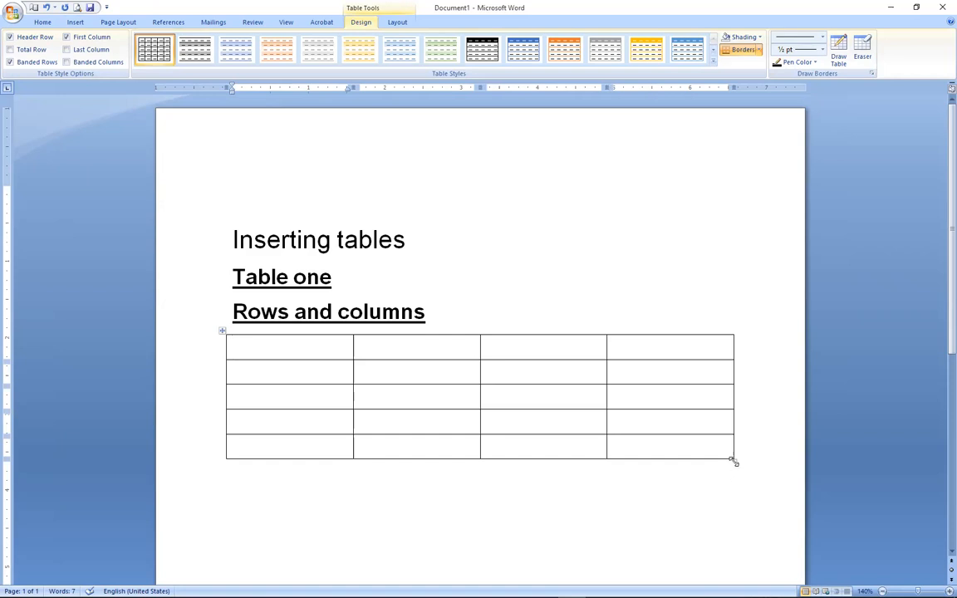
left_click_drag(735, 461, 510, 363)
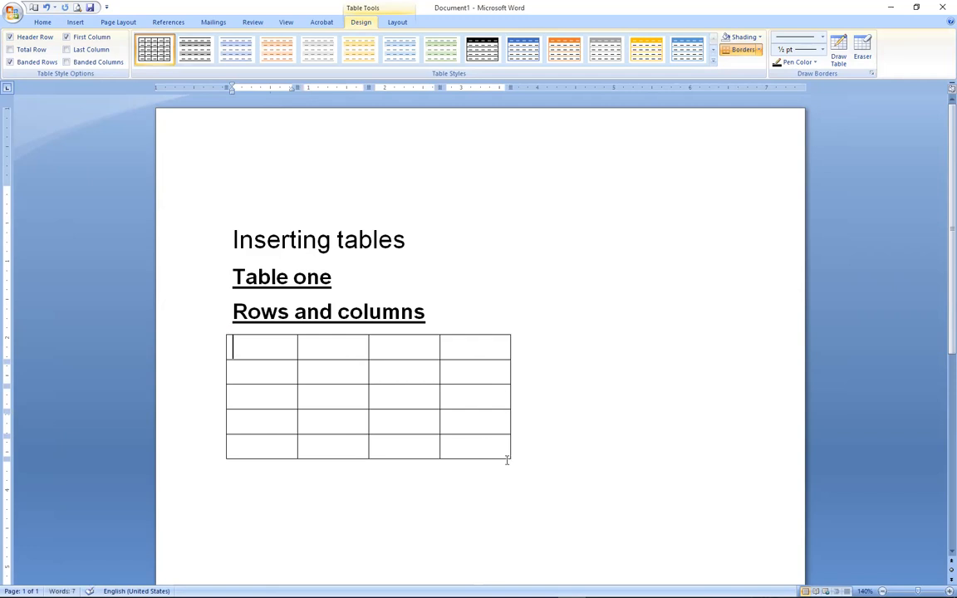
left_click_drag(512, 460, 772, 490)
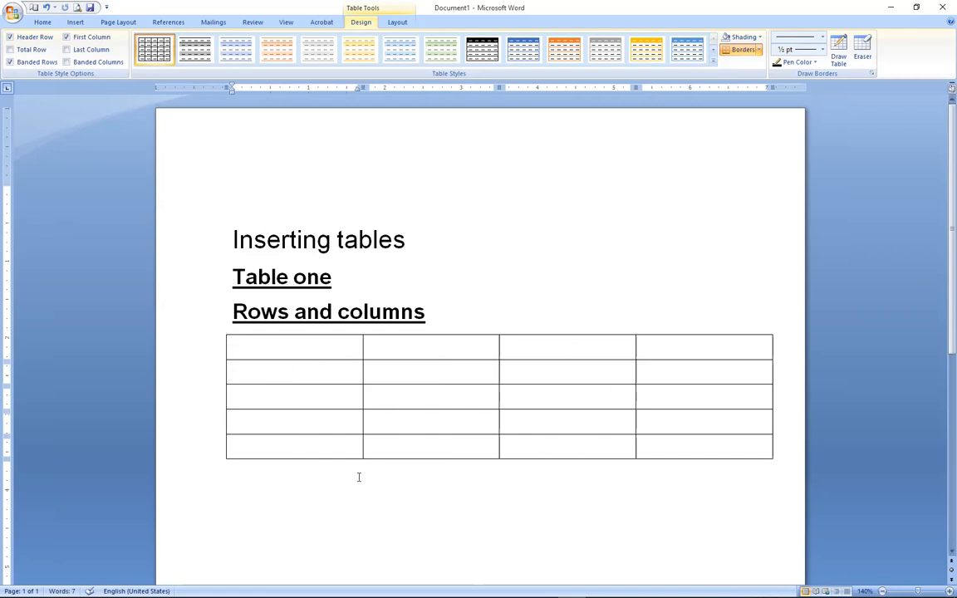
Copy the "Table one" heading below the table, change the copy to "Table two", and start a new line below it
left_click_drag(333, 277, 231, 276)
key("ctrl+c")
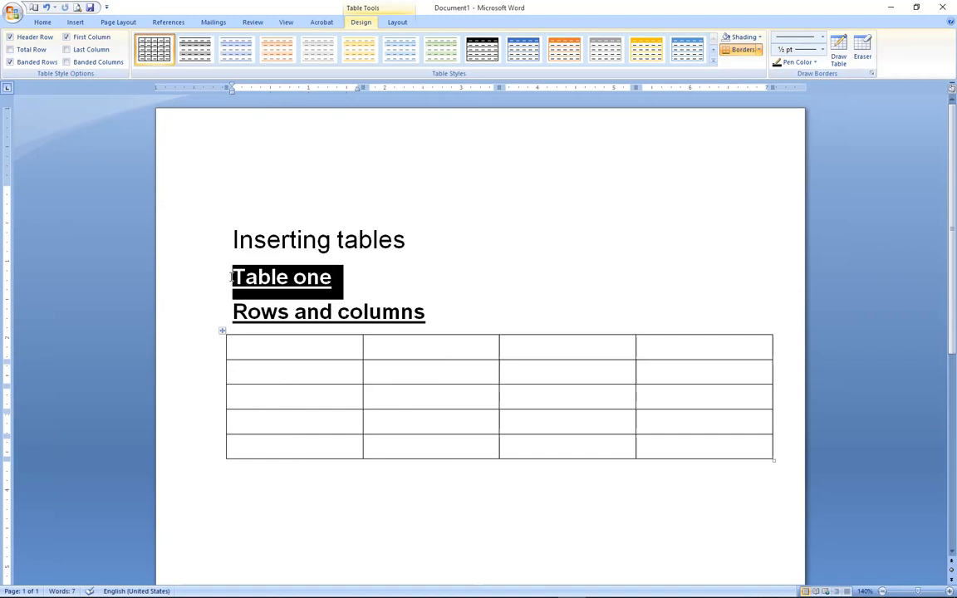
left_click(259, 483)
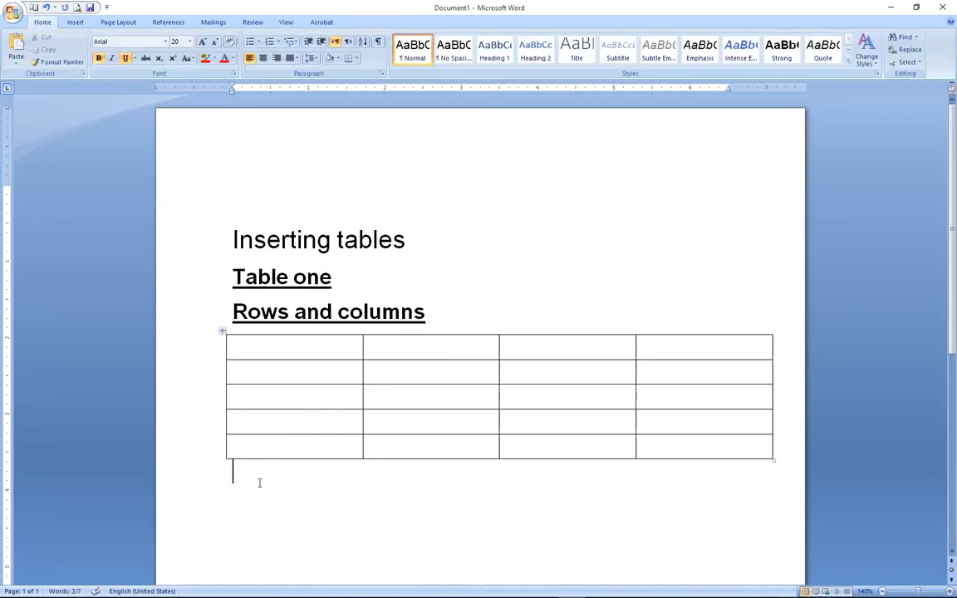
key("ctrl+v")
left_click_drag(340, 471, 293, 471)
type("two")
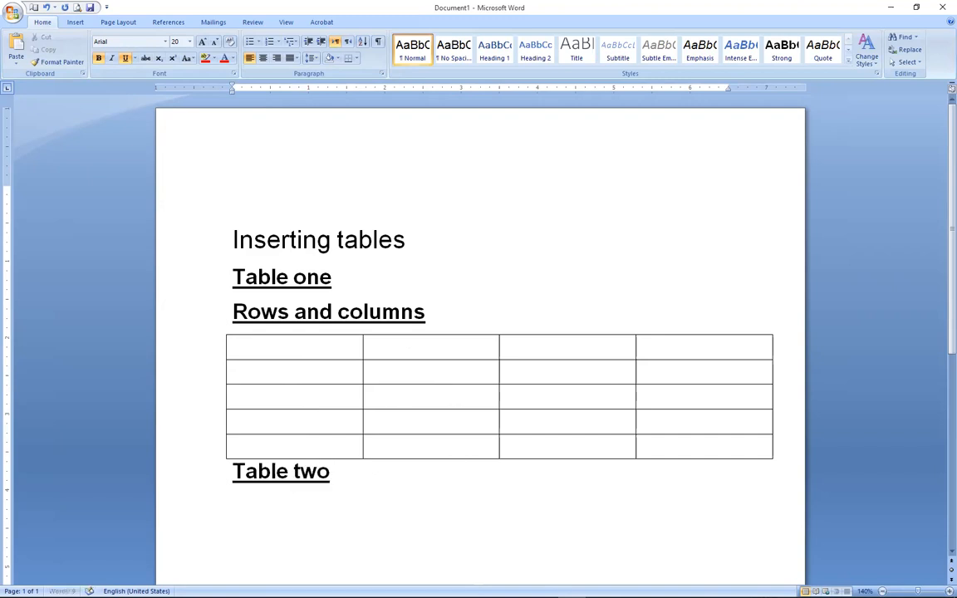
key("Return")
Insert a table of 10 columns and 4 rows below "Table two" by entering its size in the Insert Table dialog
scroll(940, 278, "down", 2)
scroll(940, 277, "down", 3)
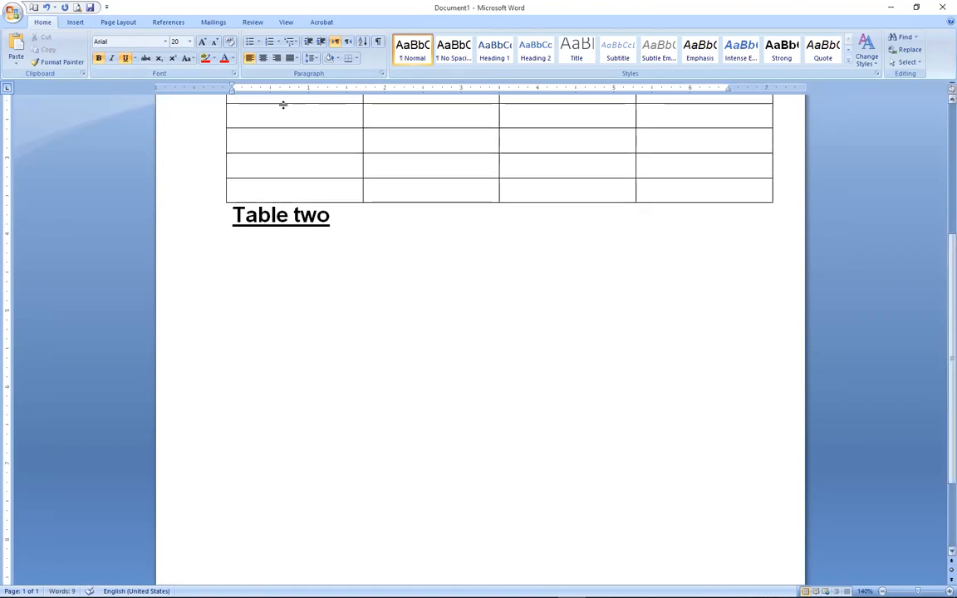
left_click(75, 22)
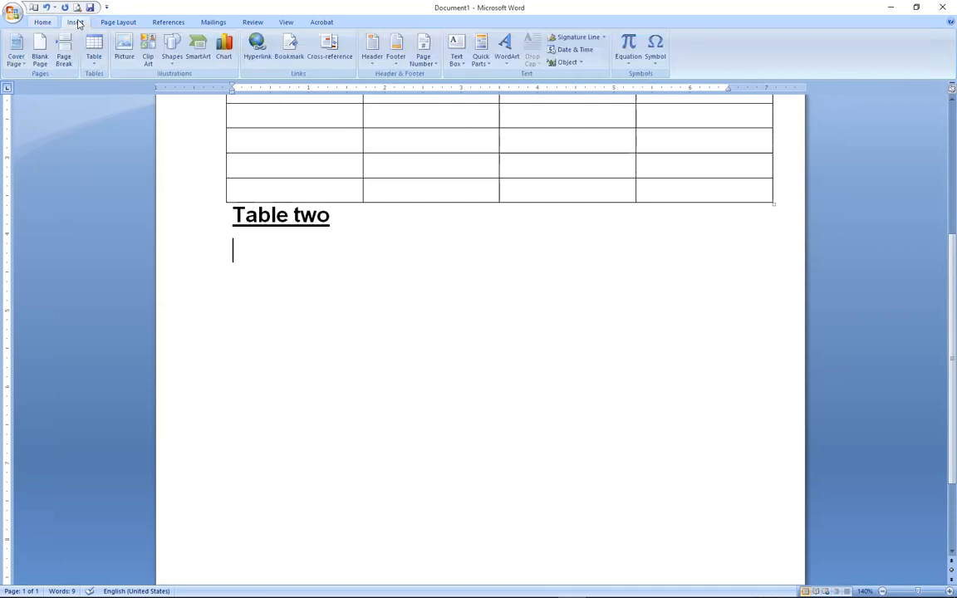
left_click(95, 69)
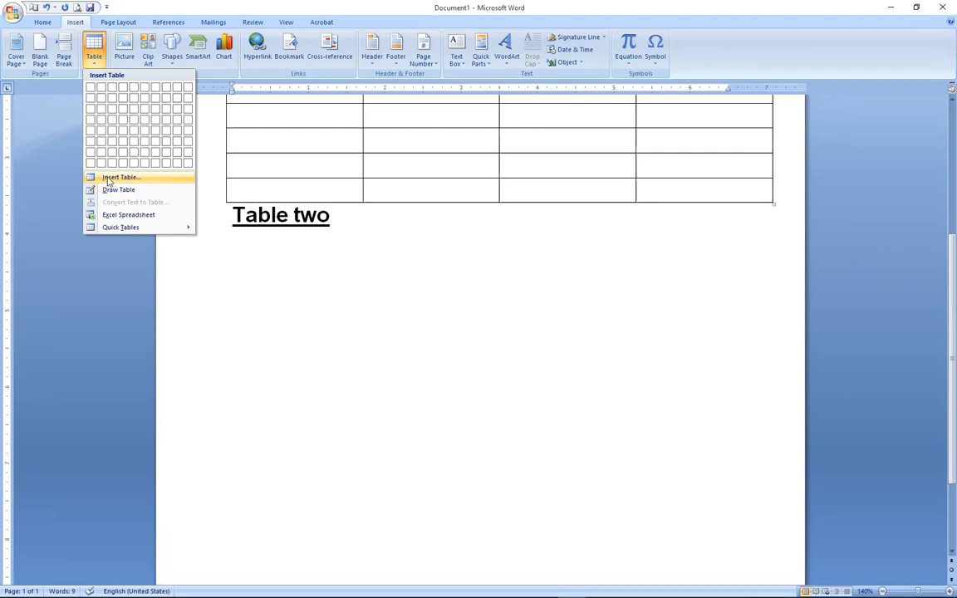
key("Return")
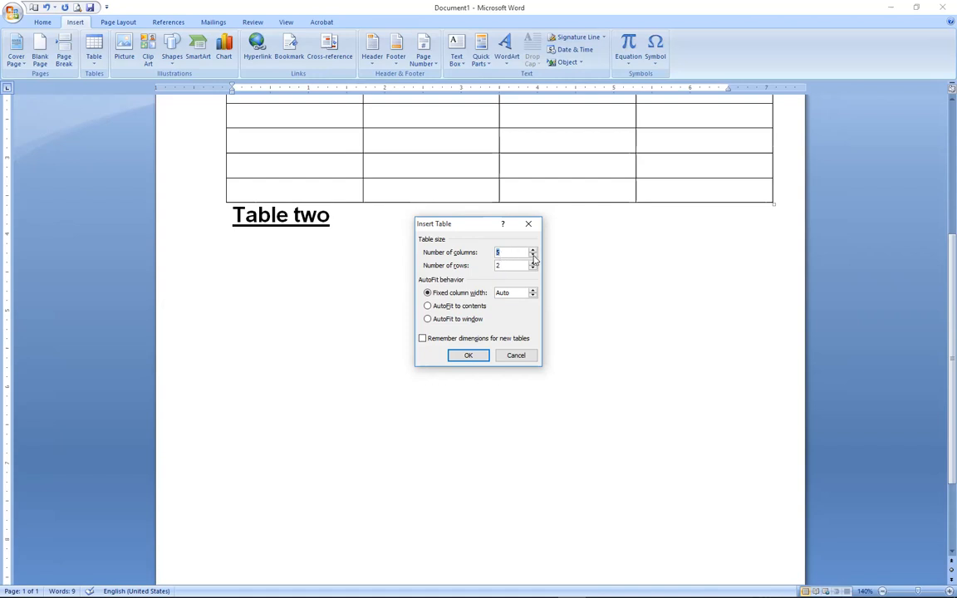
left_click(504, 267)
double_click(510, 252)
left_click(533, 258)
left_click(533, 258)
left_click(532, 252)
left_click(469, 355)
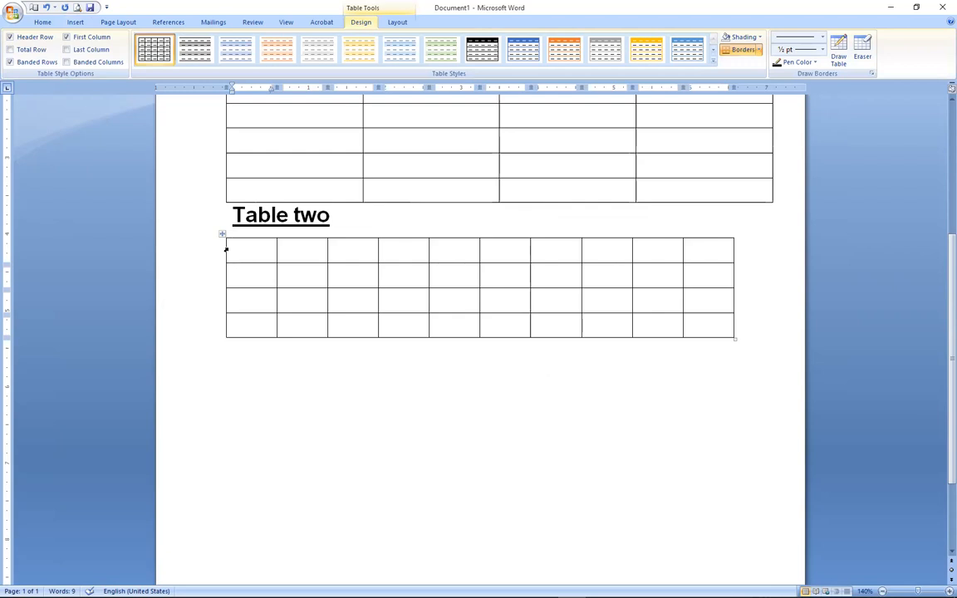
Highlight rows of the table under "Table two" one after another and clear the selection
double_click(225, 249)
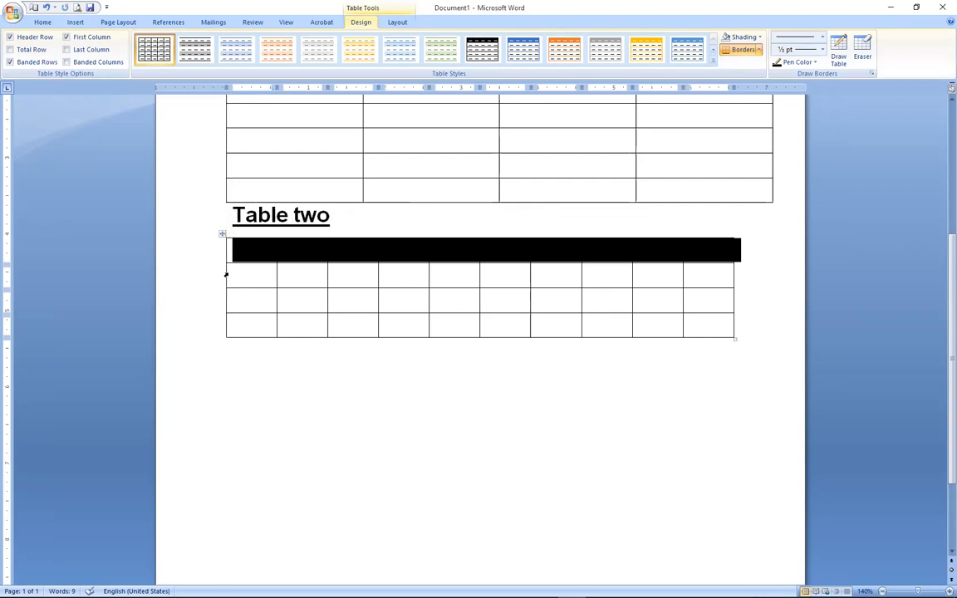
left_click(225, 274)
left_click(224, 300)
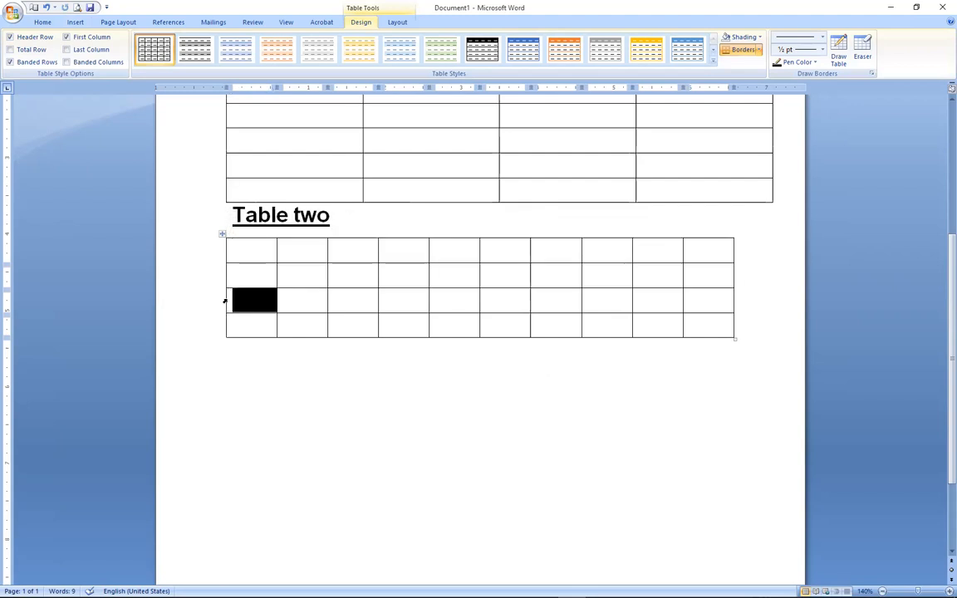
double_click(225, 326)
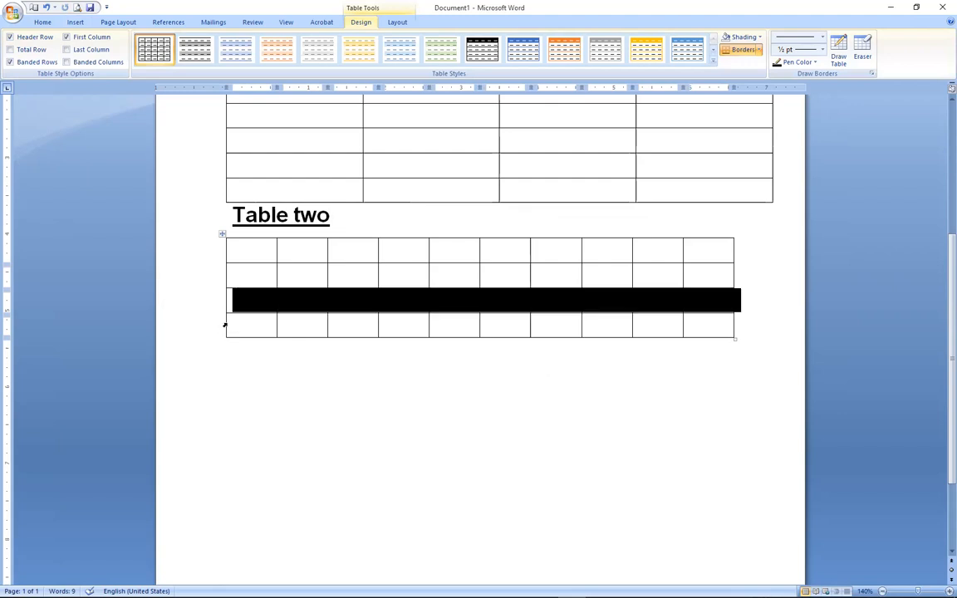
left_click(224, 326)
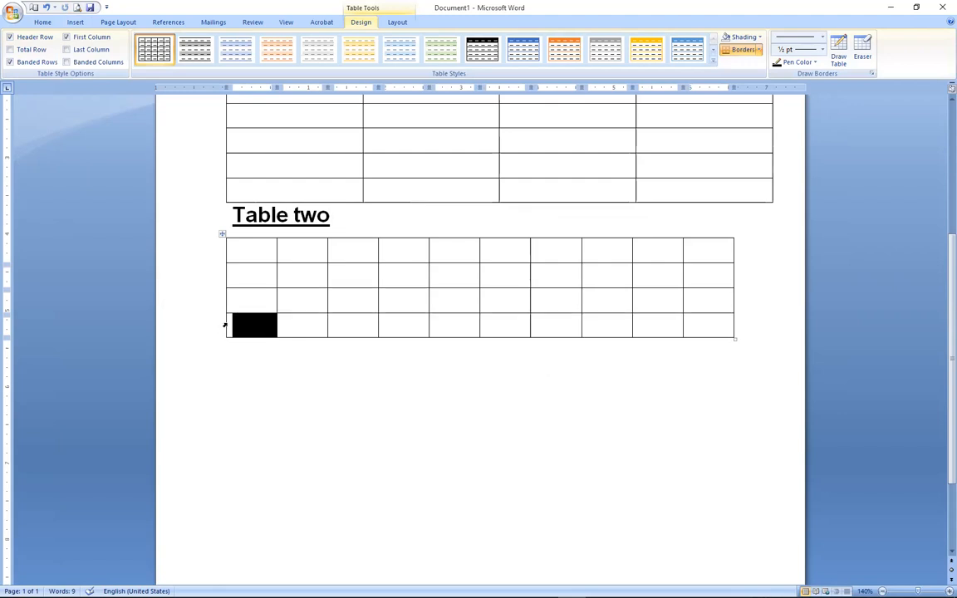
left_click(317, 368)
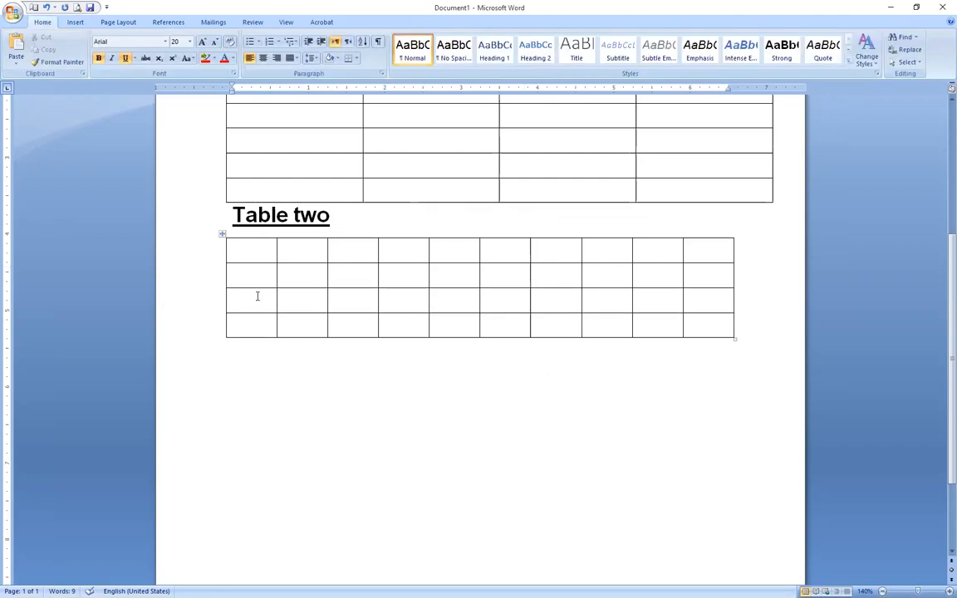
Highlight individual columns of the table under "Table two" one after another, from the first to the last
left_click(256, 236)
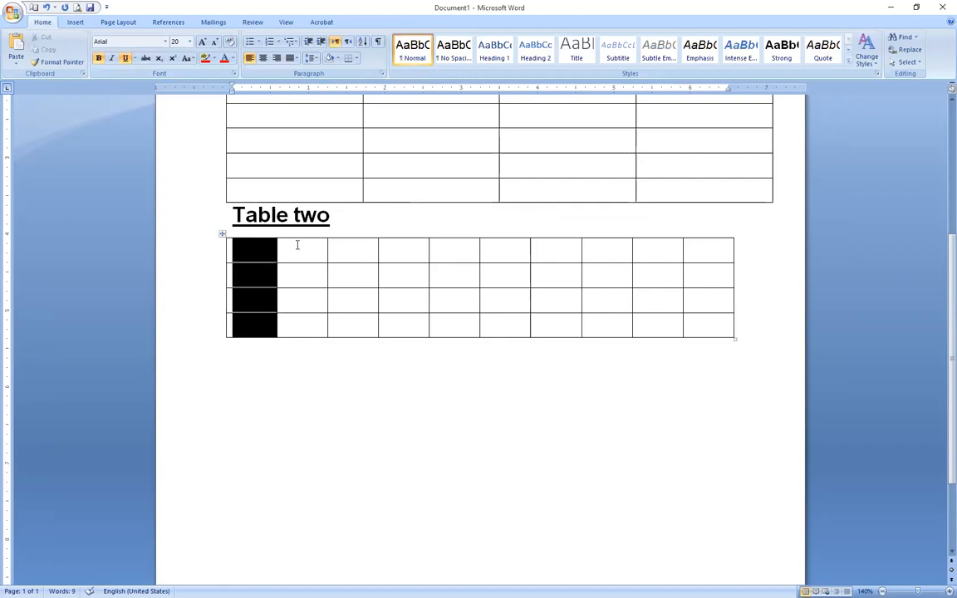
left_click(350, 236)
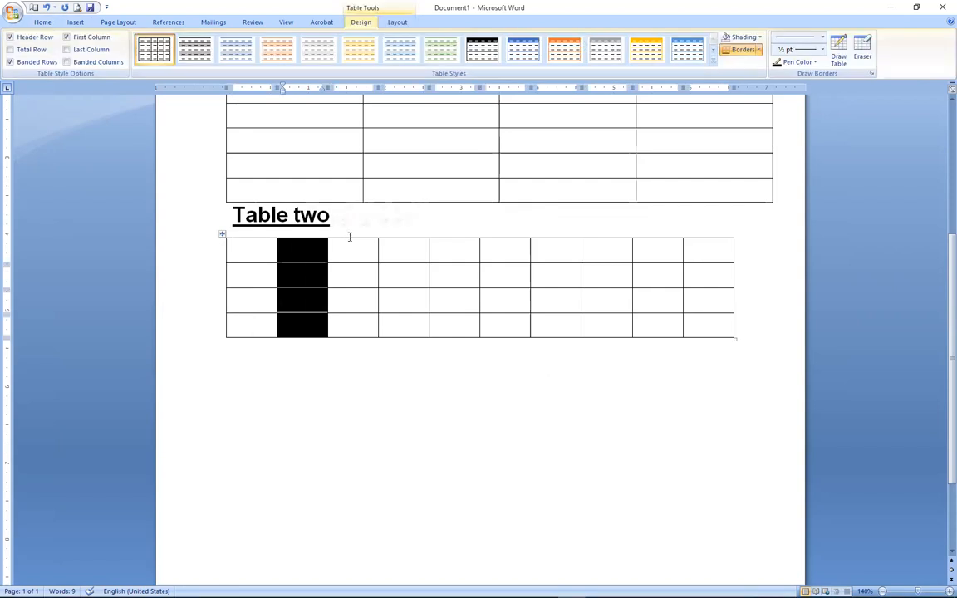
left_click(350, 236)
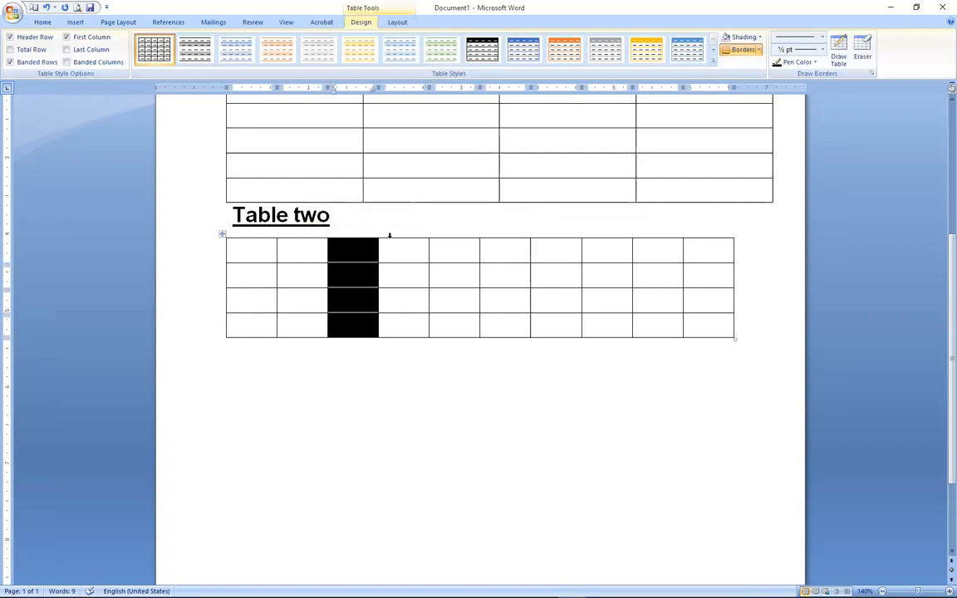
left_click(499, 236)
left_click(498, 236)
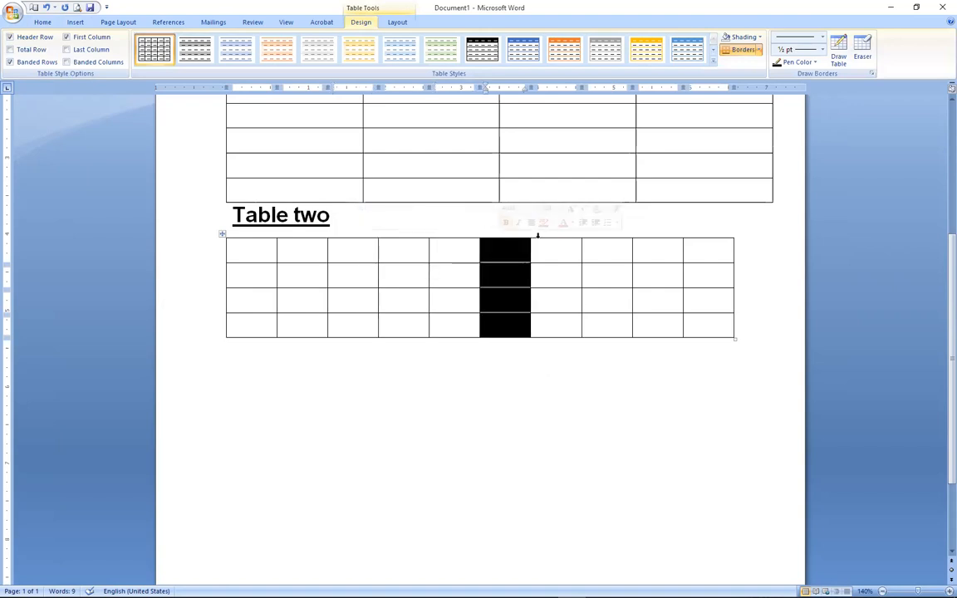
left_click(536, 236)
left_click(607, 236)
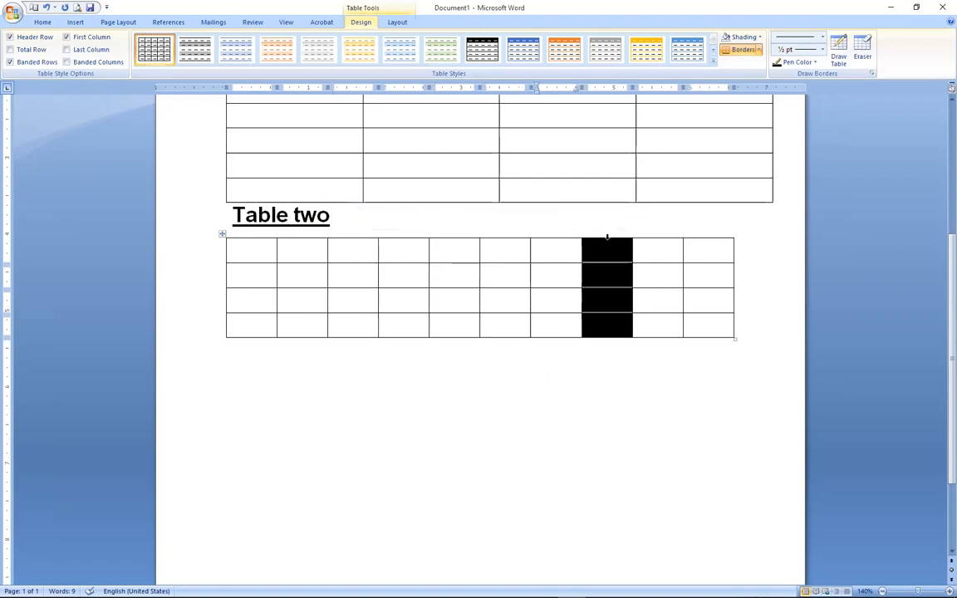
left_click(658, 235)
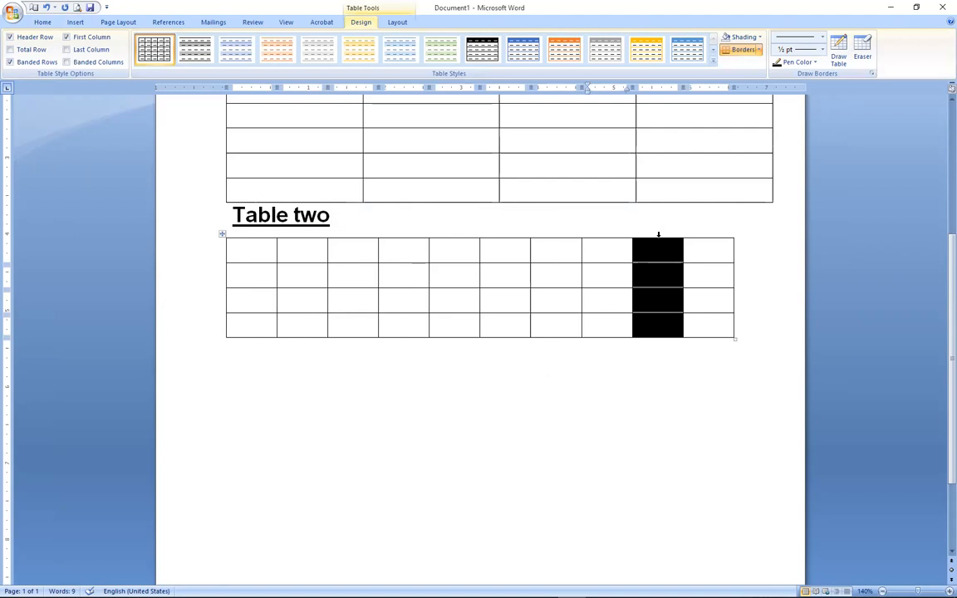
left_click(709, 236)
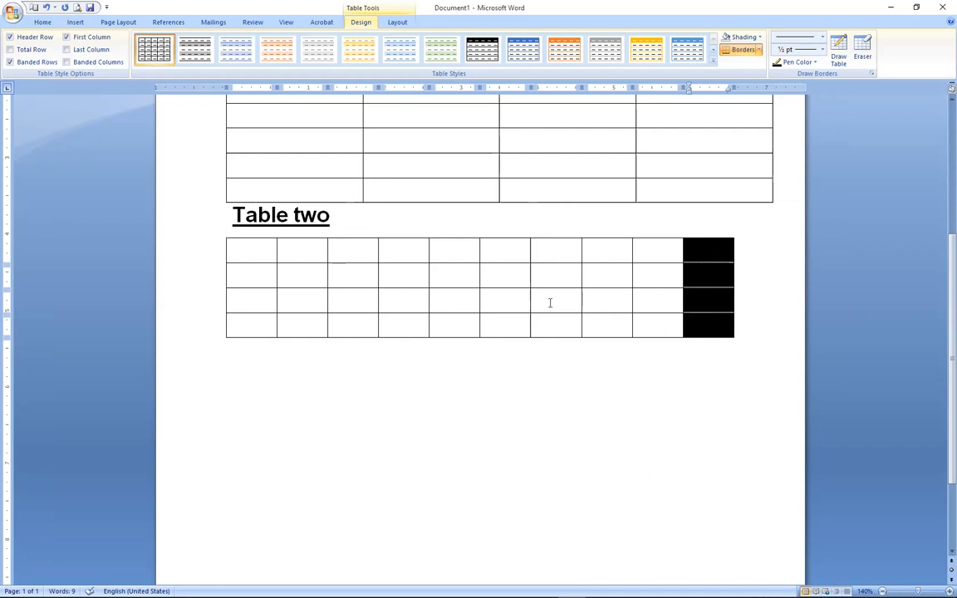
Clear the column selection and place the cursor in the empty space below the ten-column table
left_click(252, 251)
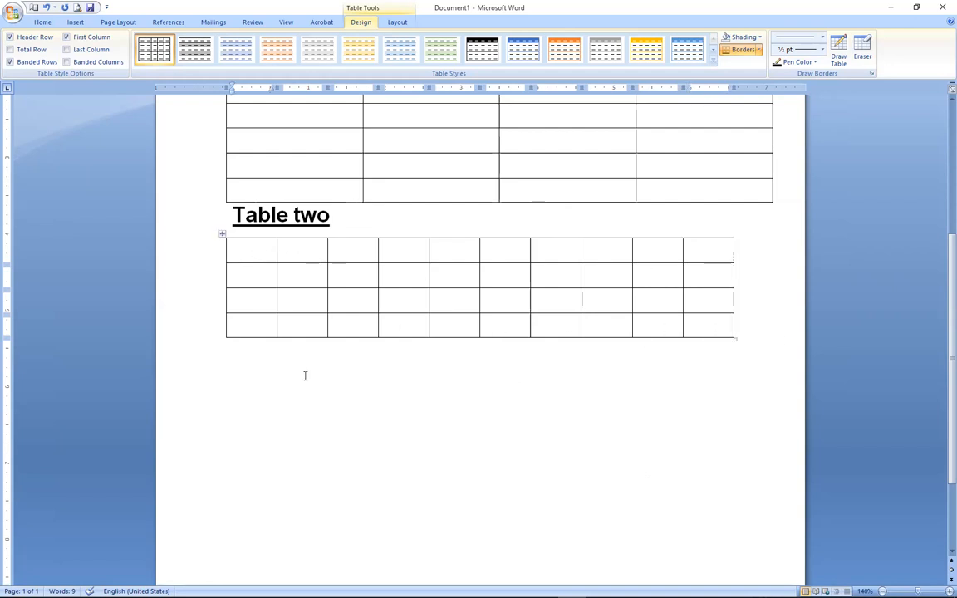
left_click_drag(313, 263, 311, 253)
left_click(323, 378)
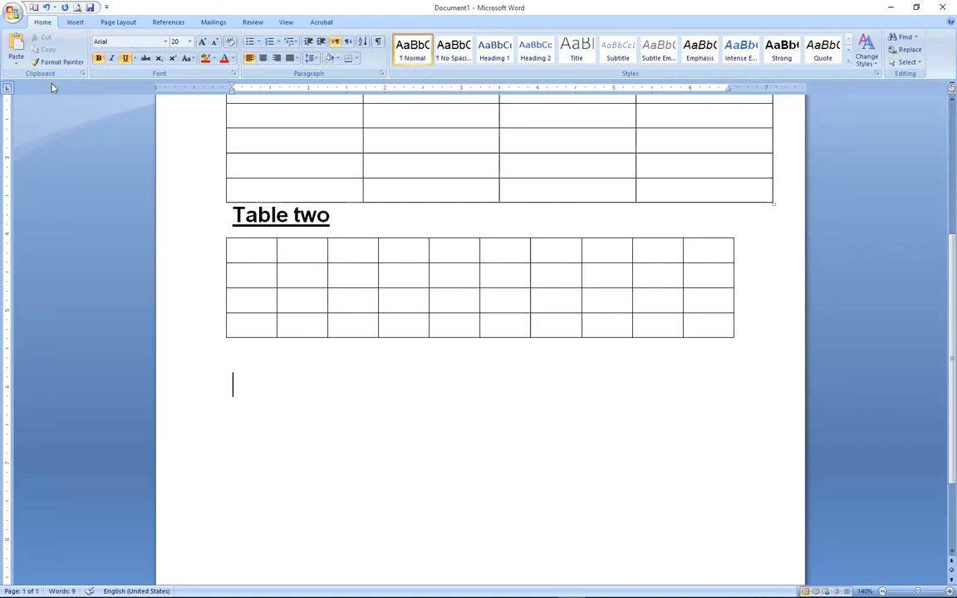
Draw the outer border of a new table with Draw Table in the empty space below the ten-column table, about as wide as that table
left_click(73, 24)
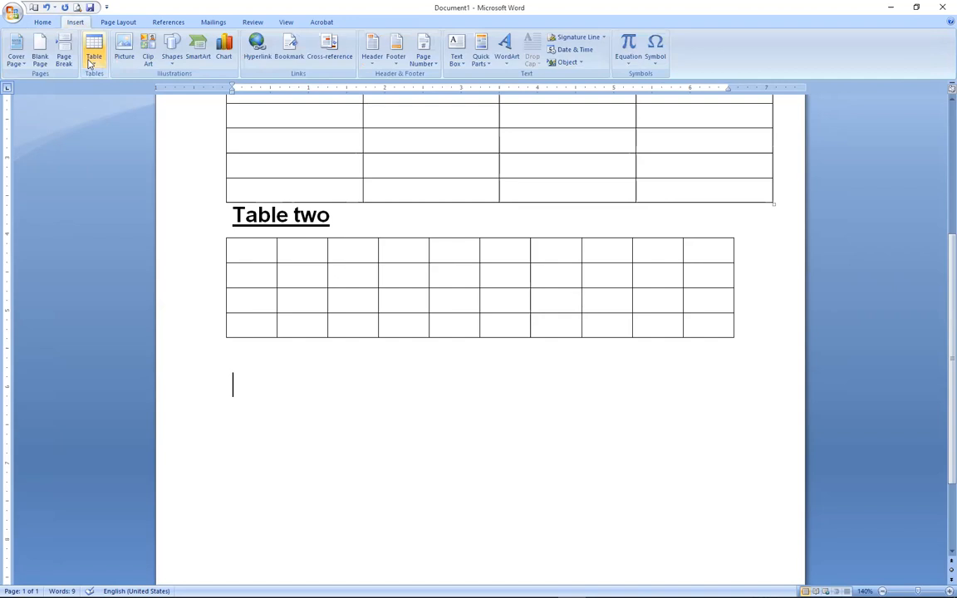
left_click(93, 58)
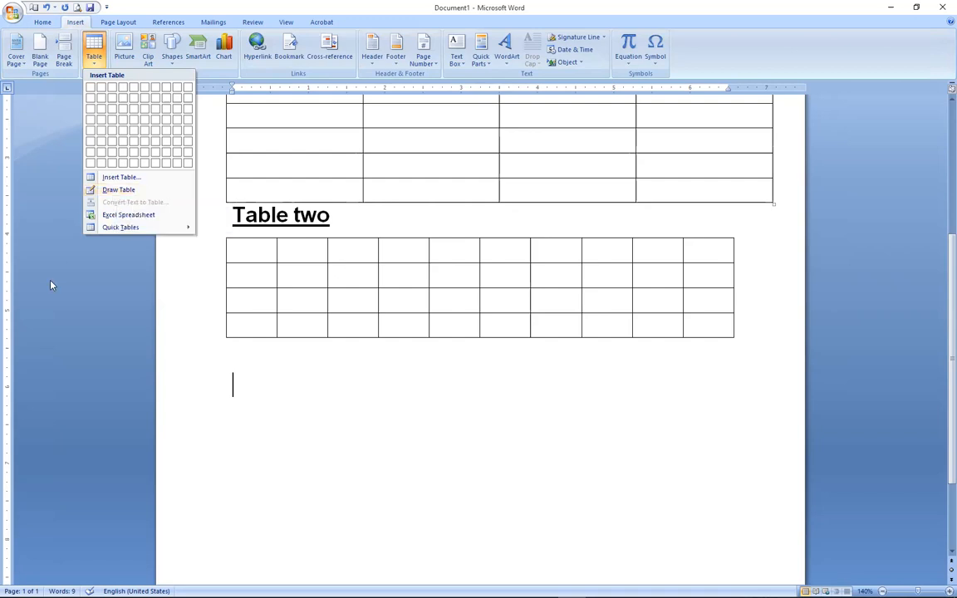
left_click(76, 23)
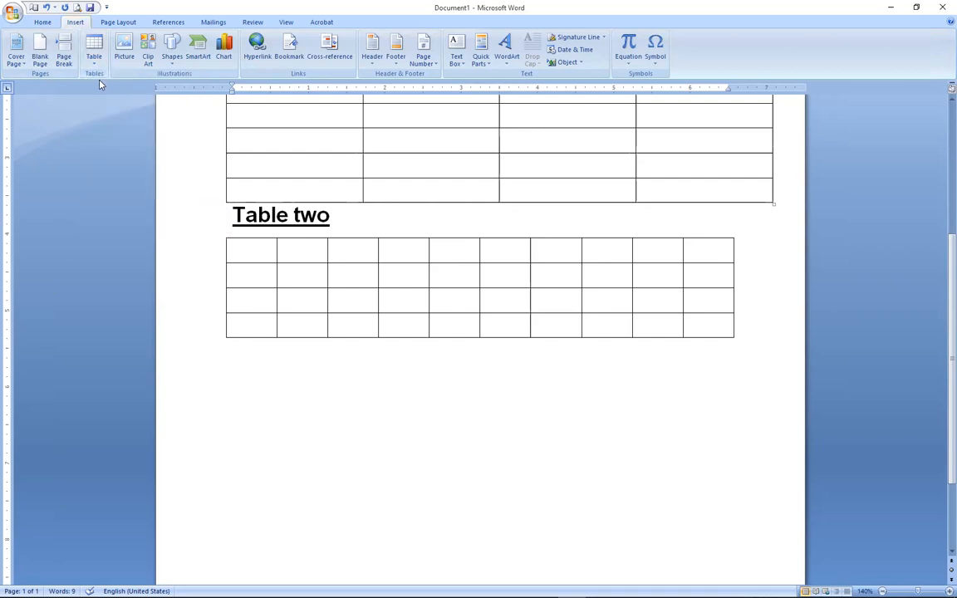
left_click(96, 58)
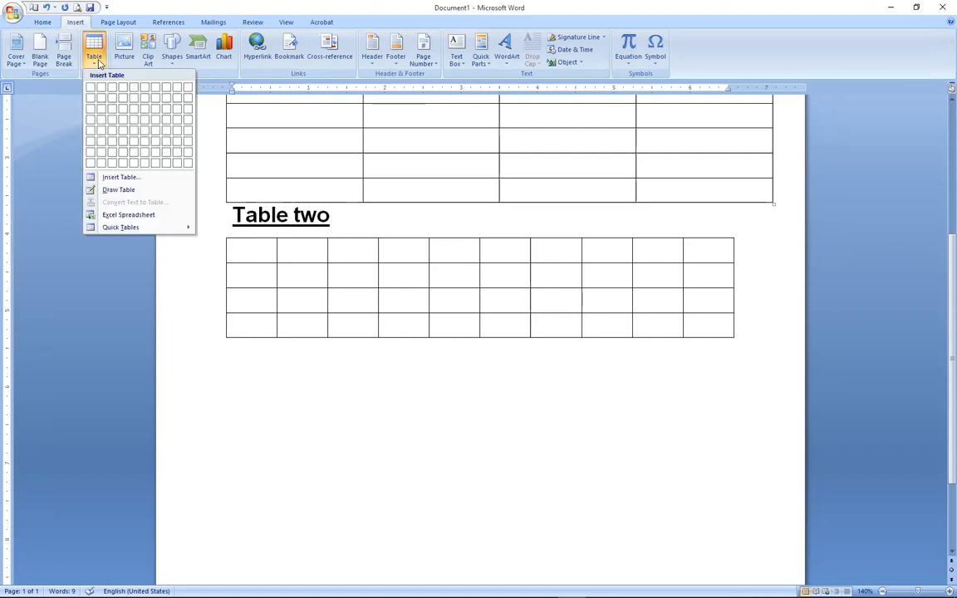
left_click(115, 191)
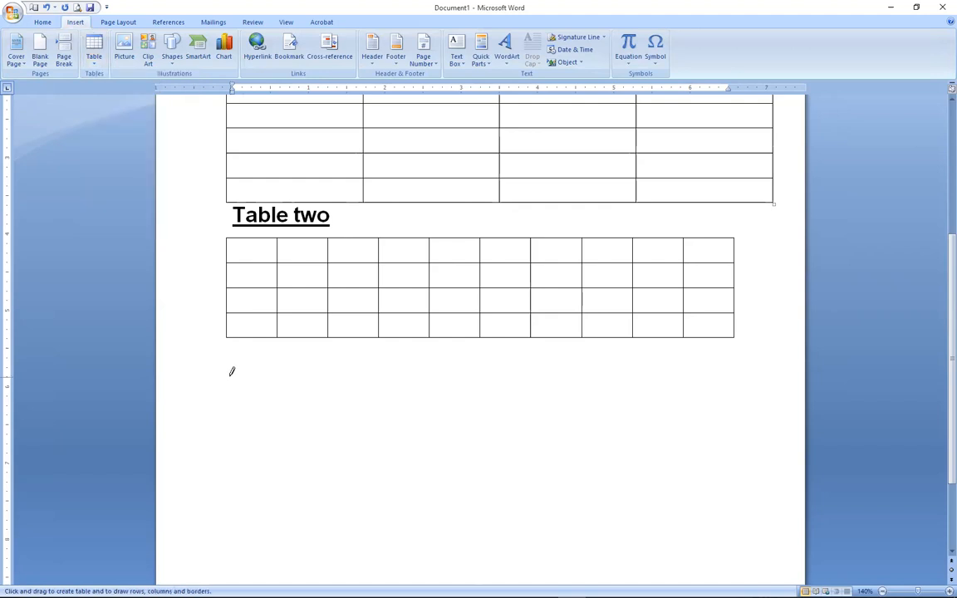
mouse_move(231, 374)
left_mouse_down()
mouse_move(669, 545)
mouse_move(732, 548)
left_mouse_up()
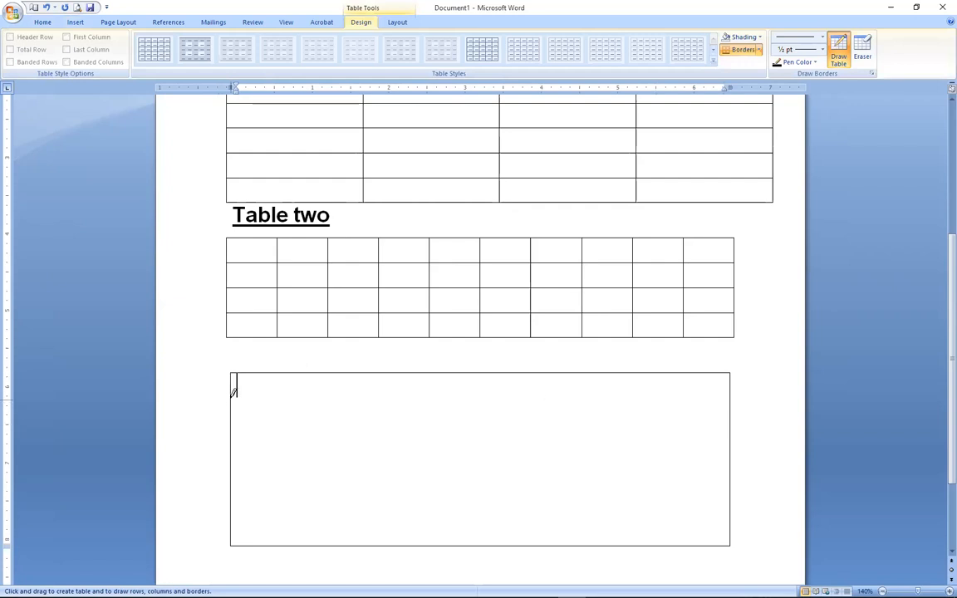
Draw four horizontal lines across the hand-drawn table to divide it into five rows
left_click_drag(231, 397, 594, 399)
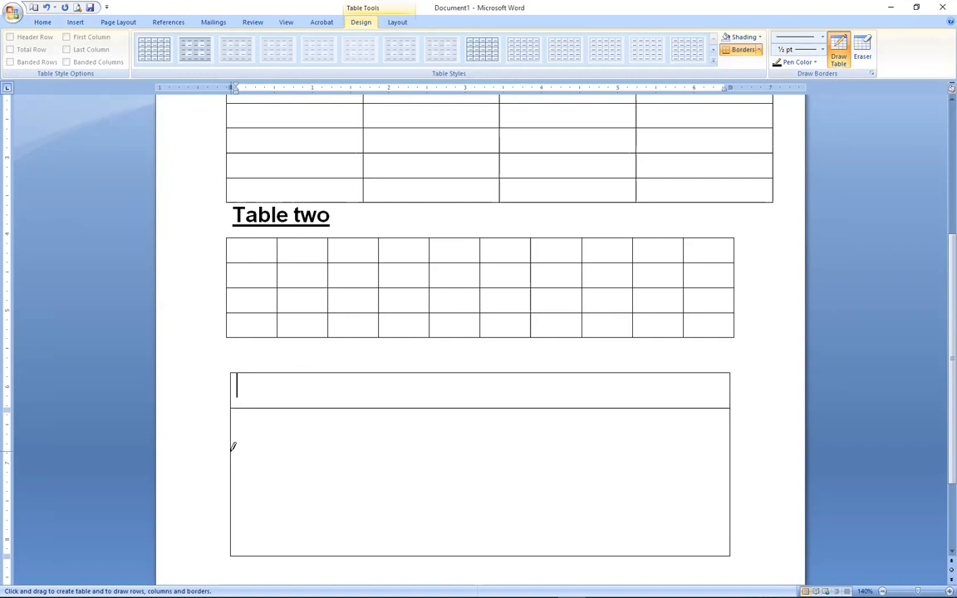
mouse_move(233, 447)
left_mouse_down()
mouse_move(717, 476)
mouse_move(734, 448)
left_mouse_up()
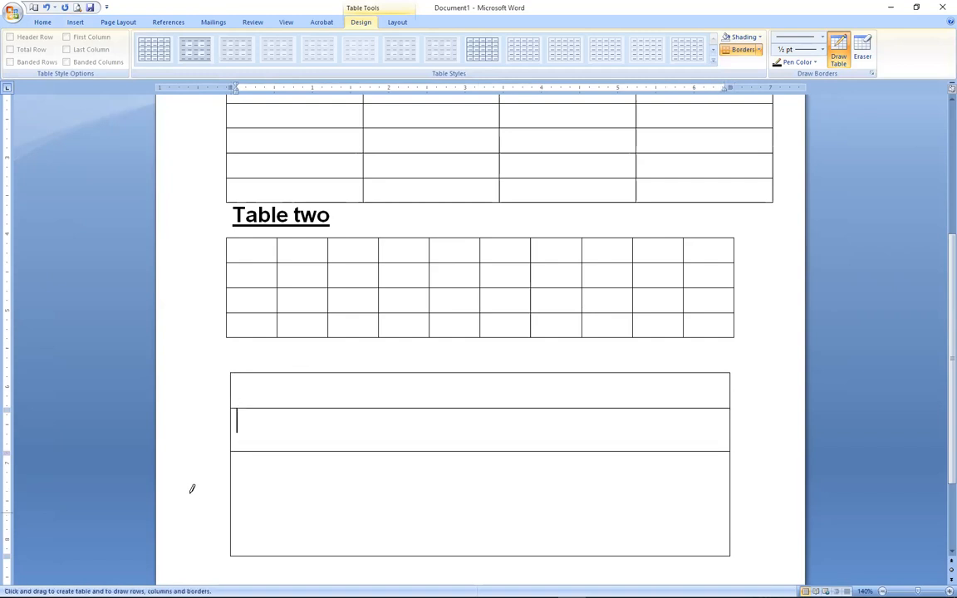
left_click_drag(232, 483, 481, 483)
left_click_drag(233, 506, 573, 506)
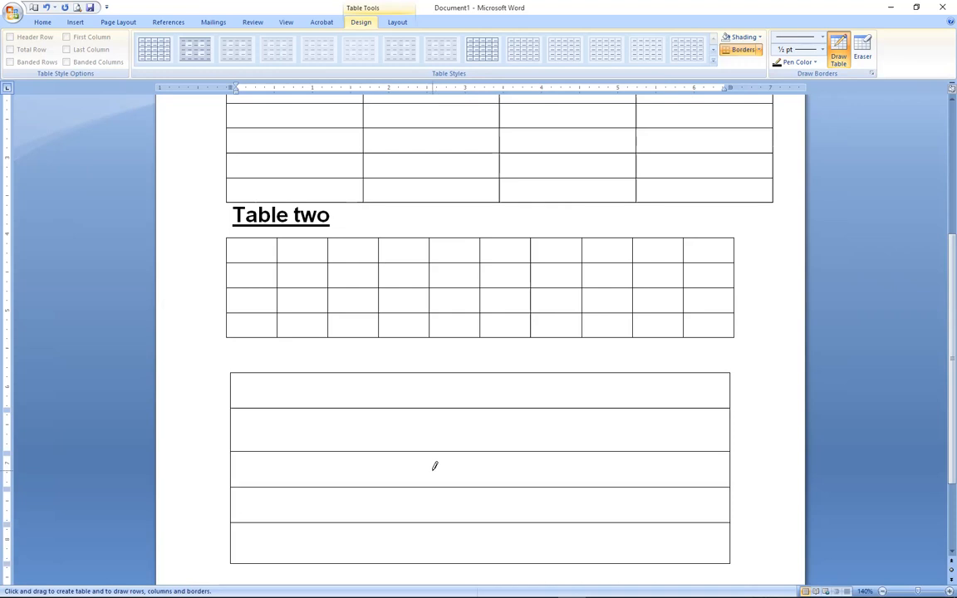
scroll(939, 306, "down", 3)
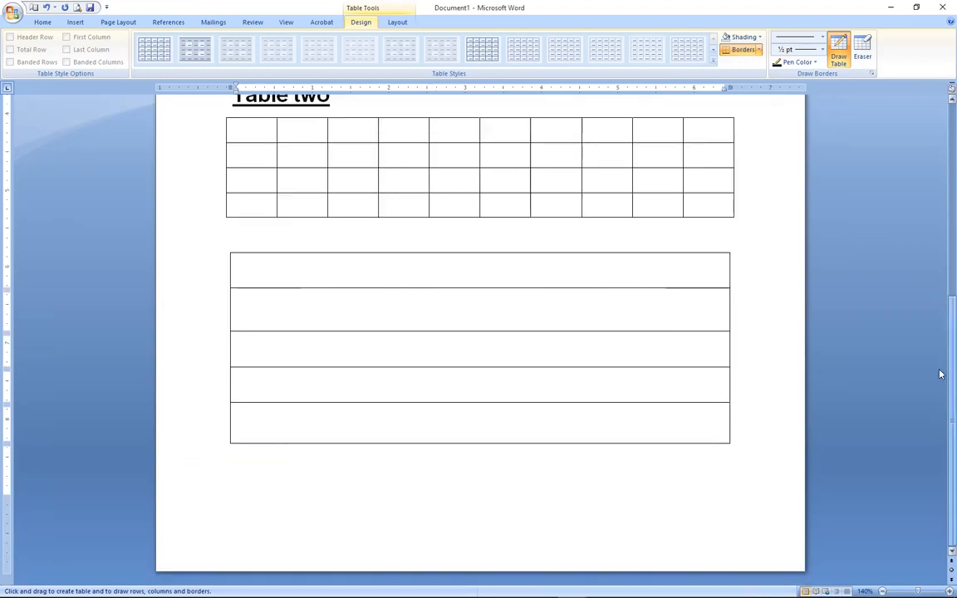
scroll(939, 374, "up", 9)
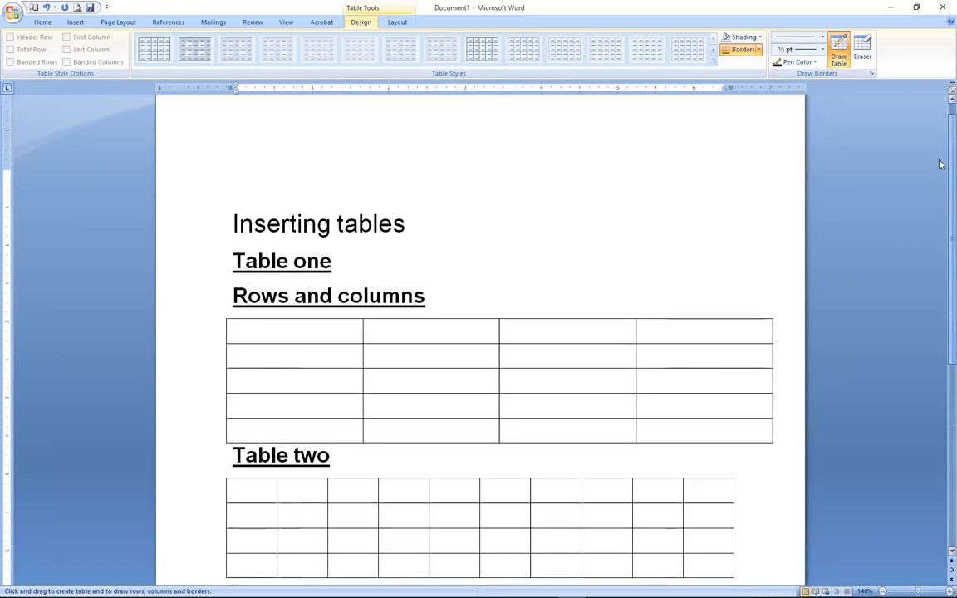
scroll(940, 164, "up", 1)
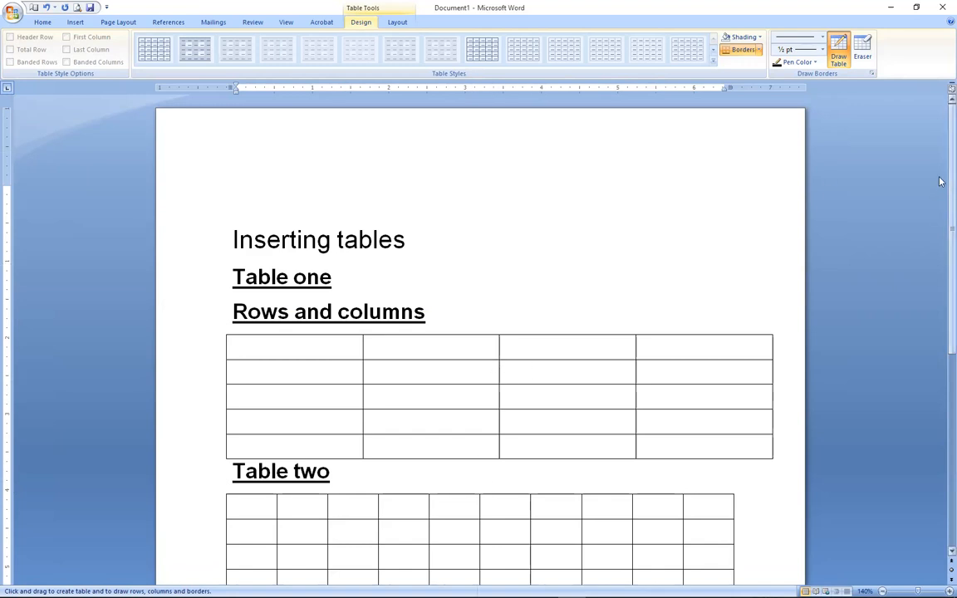
scroll(939, 325, "down", 7)
scroll(939, 357, "up", 3)
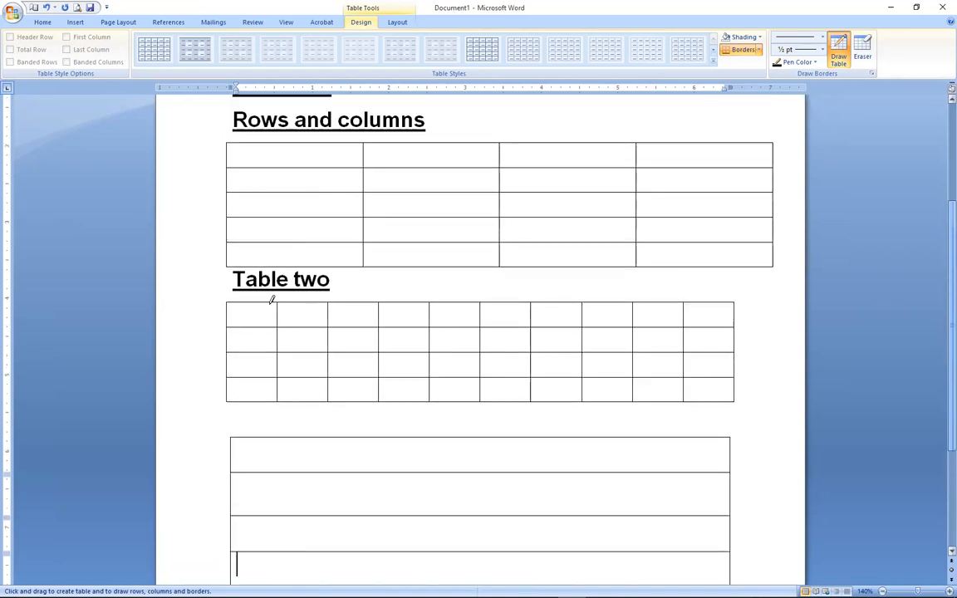
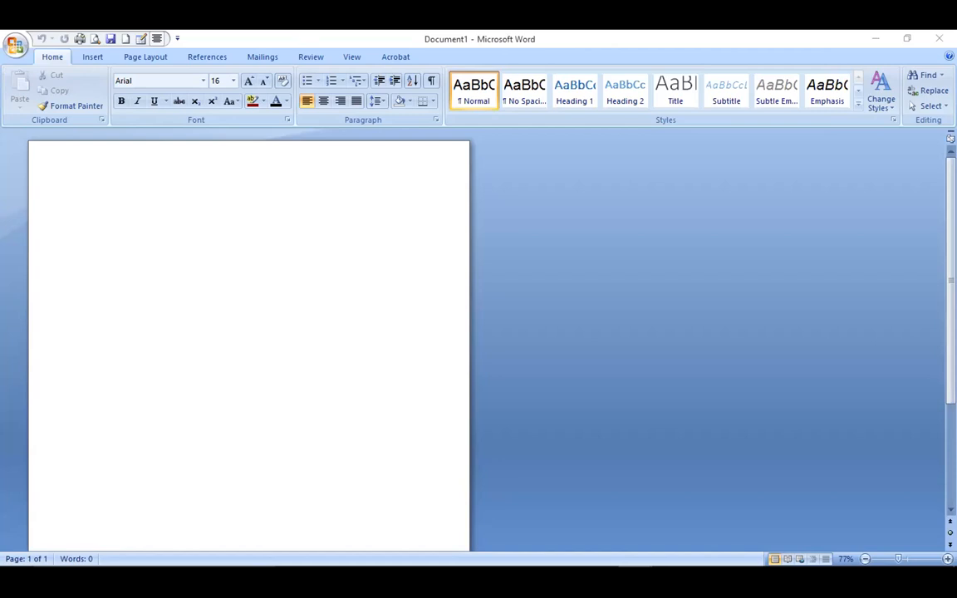
Insert a table of 5 columns and 6 rows into the blank document using the table size grid
left_click(93, 59)
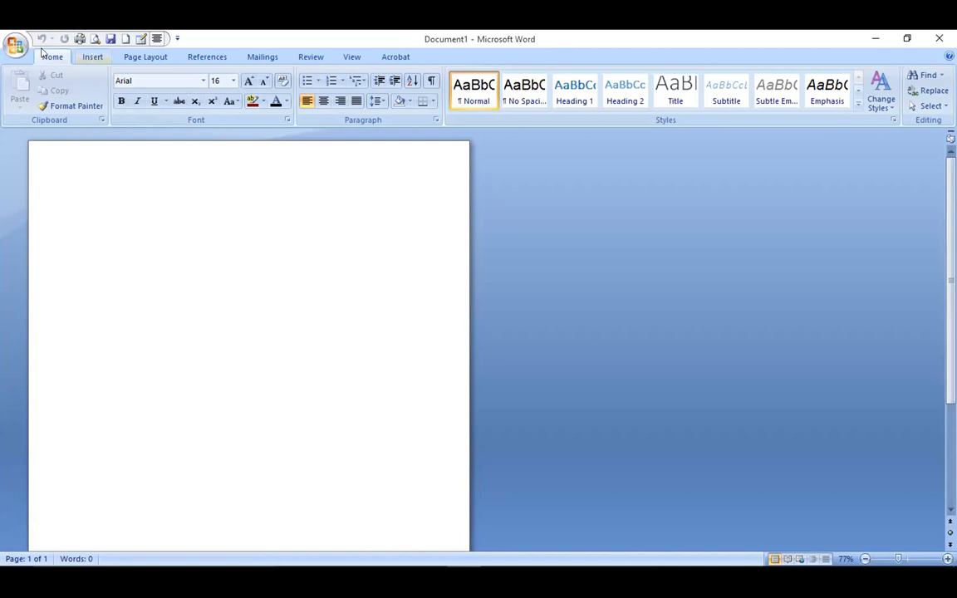
left_click(99, 58)
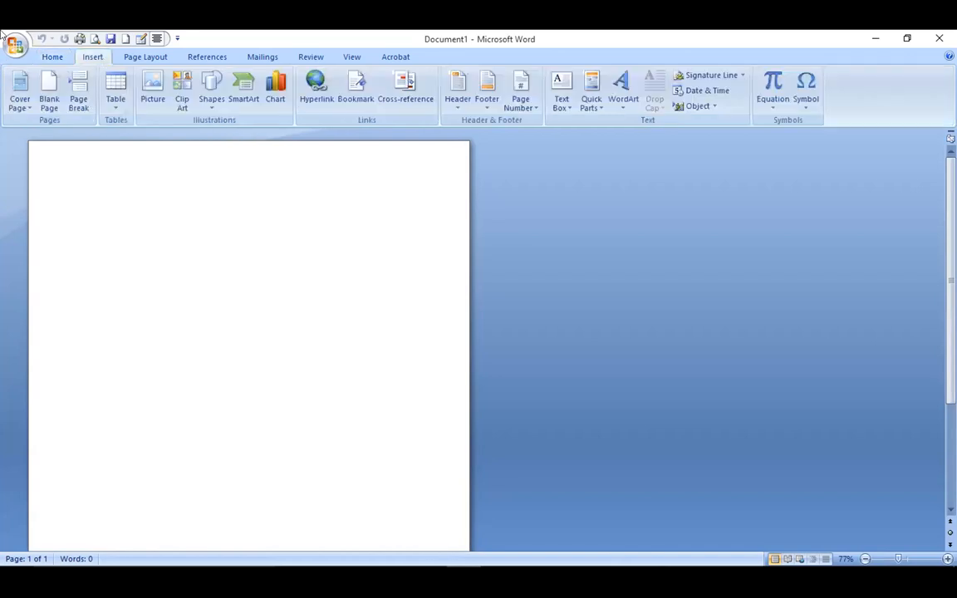
left_click(116, 96)
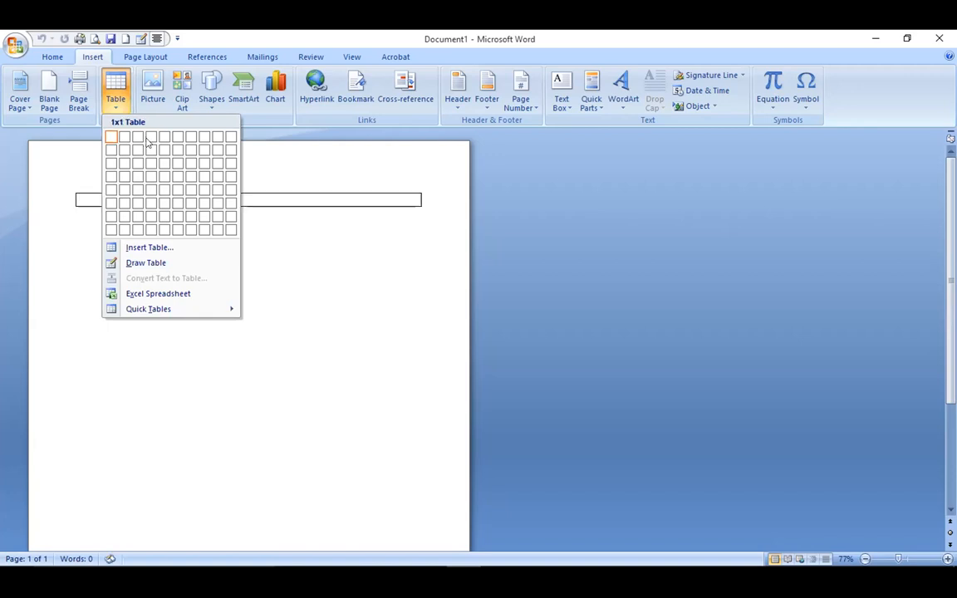
left_click(169, 196)
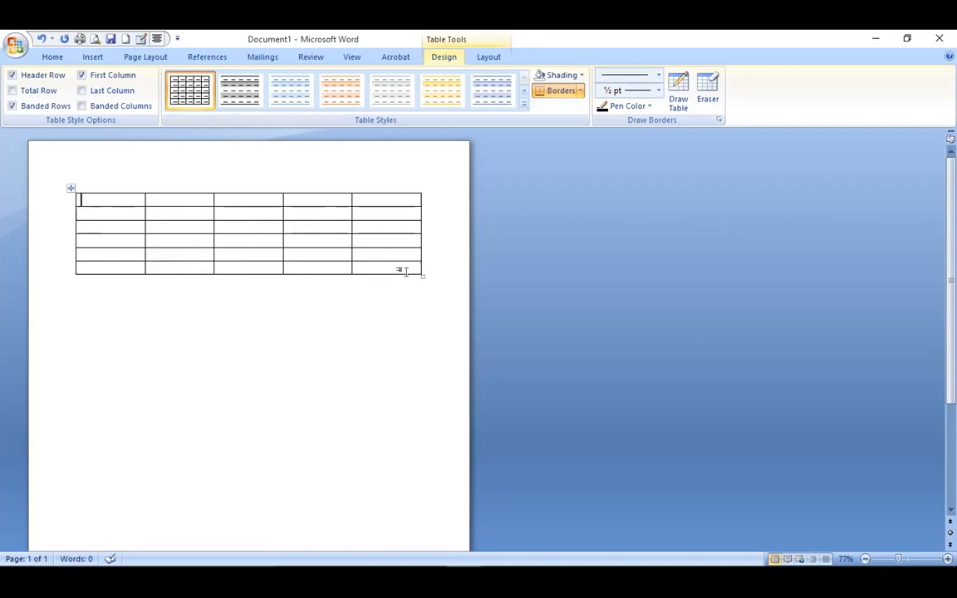
Highlight the table's last cell, its first five rows and its first column one after another, and clear the selection
left_click(357, 265)
left_click_drag(353, 265, 427, 268)
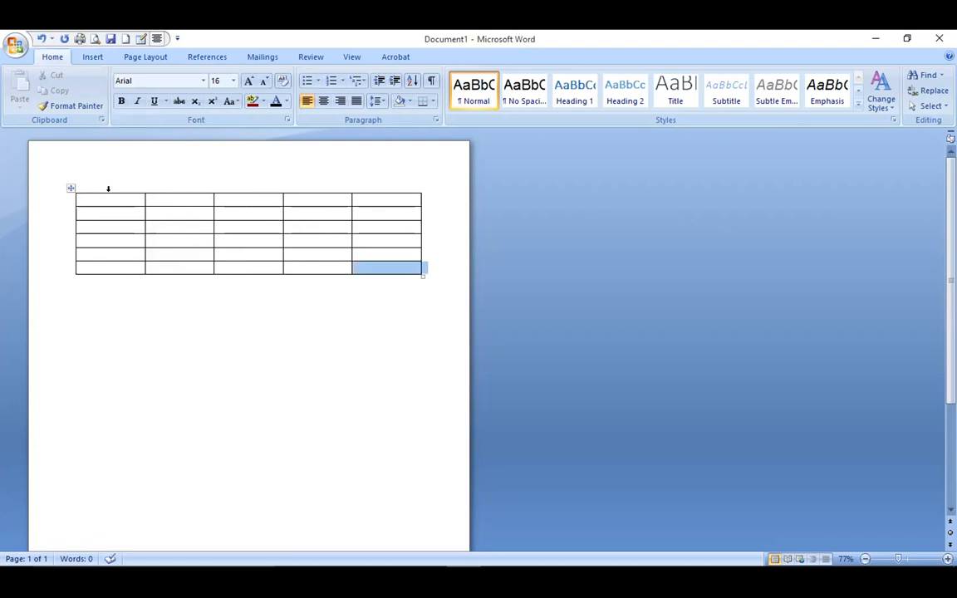
left_click(42, 188, "shift")
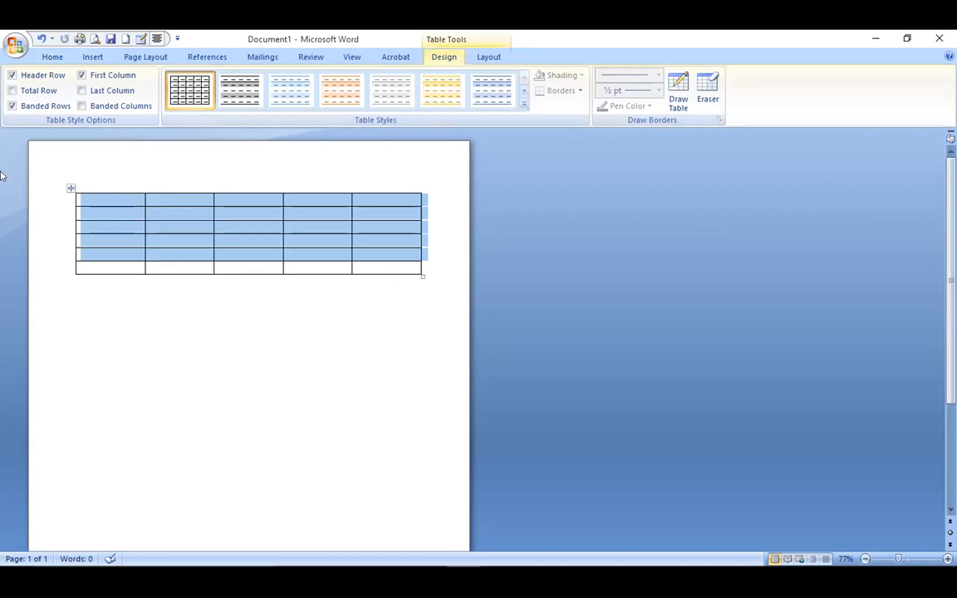
left_click(58, 160)
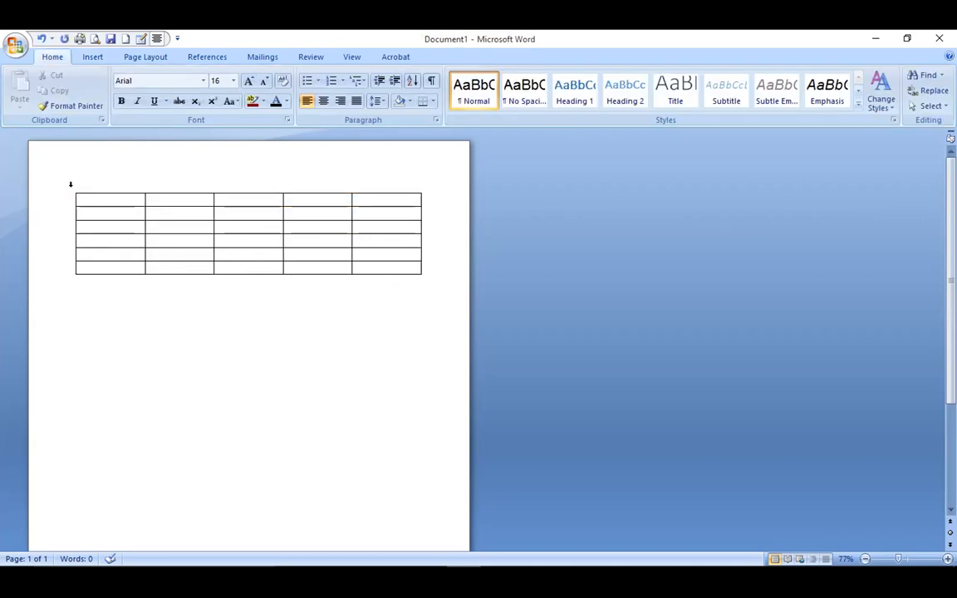
left_click(70, 184)
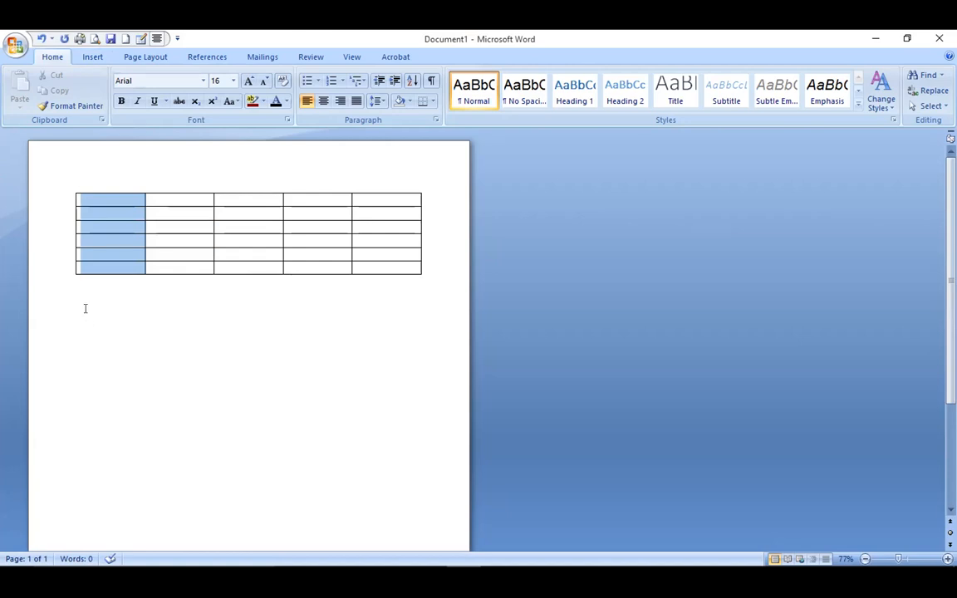
left_click(427, 274)
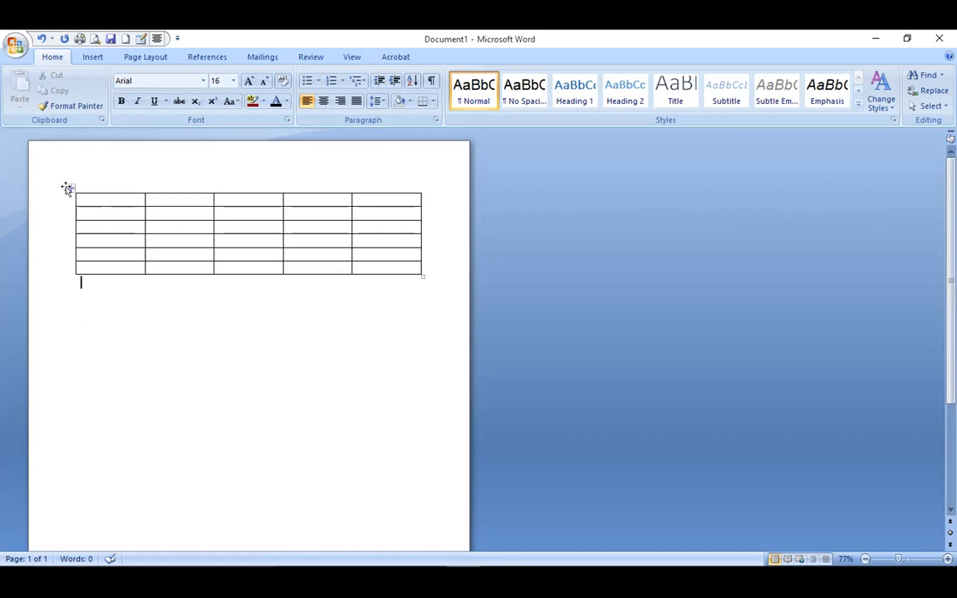
Resize the whole table by its corner so it is somewhat narrower than the text width, and turn on its Total Row option
left_click(71, 188)
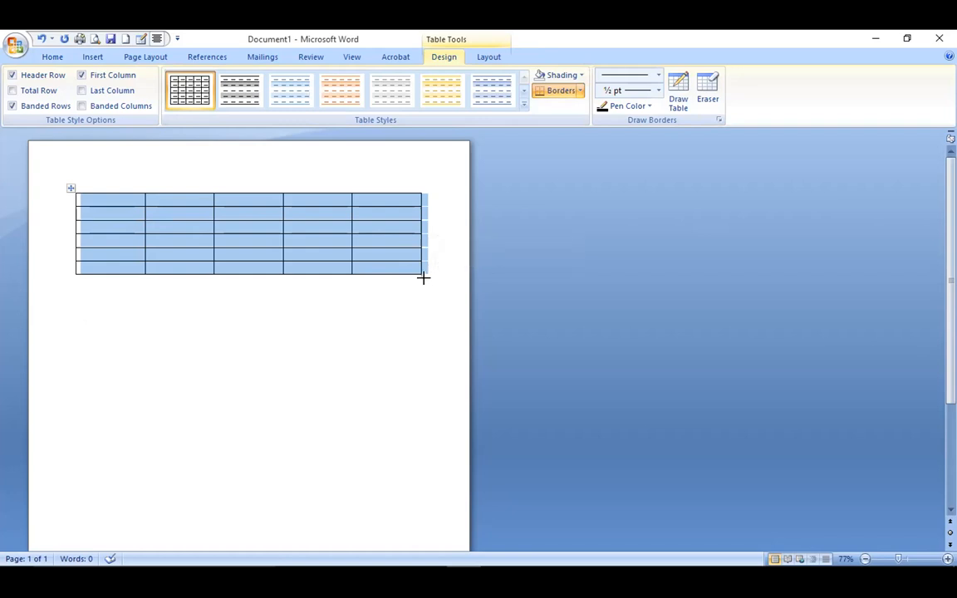
left_click_drag(422, 277, 287, 272)
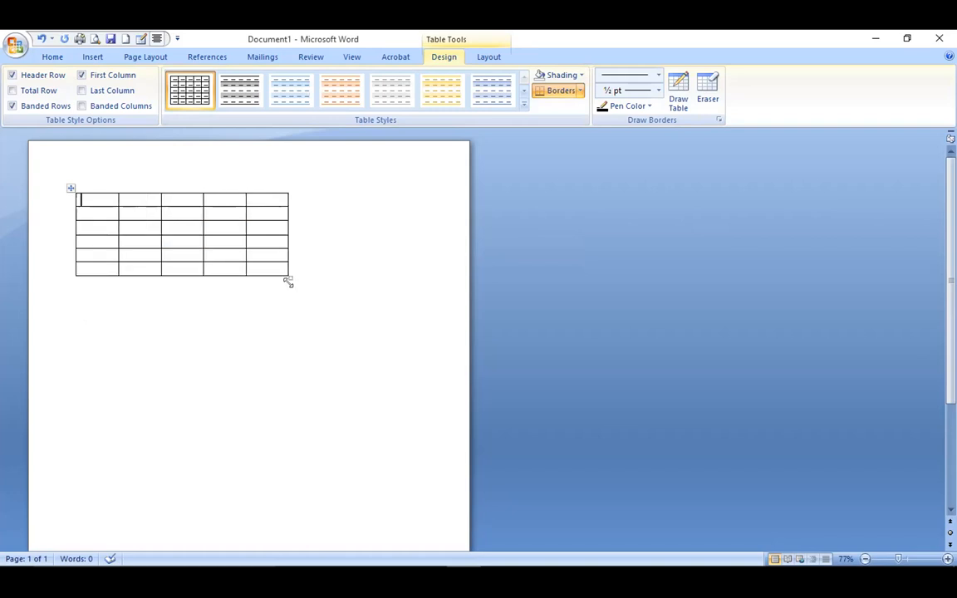
left_click(288, 280)
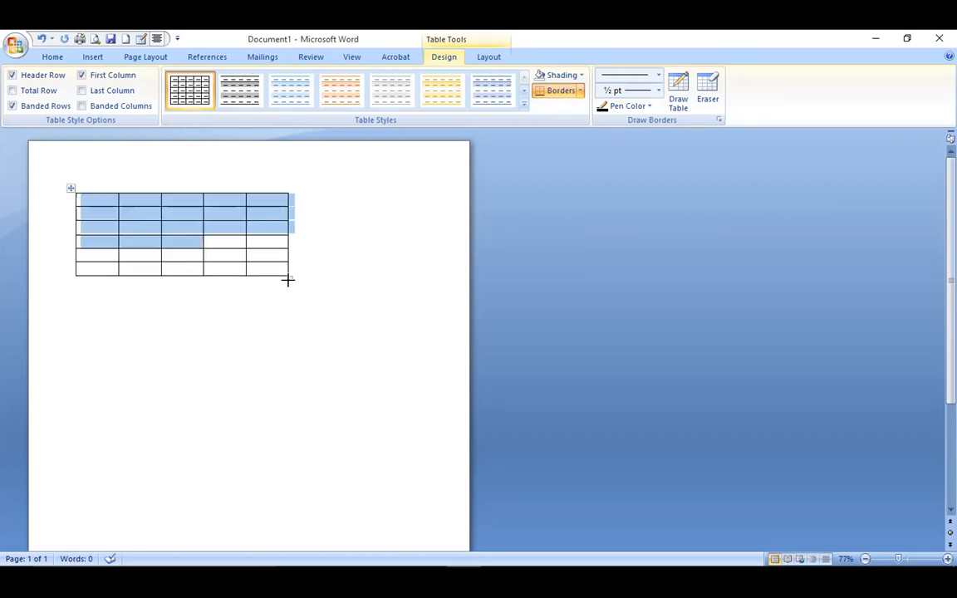
left_click_drag(288, 281, 371, 281)
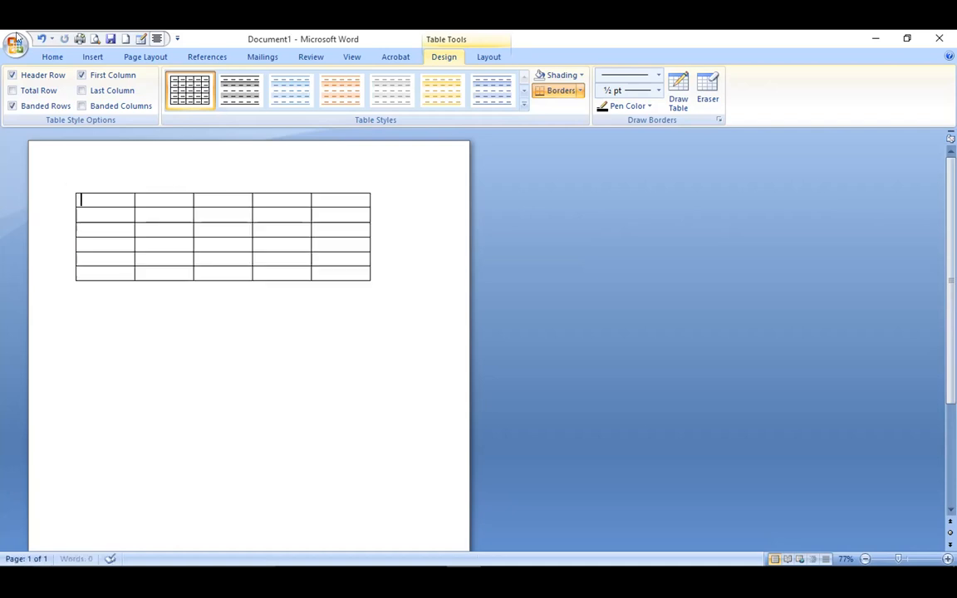
left_click(38, 91)
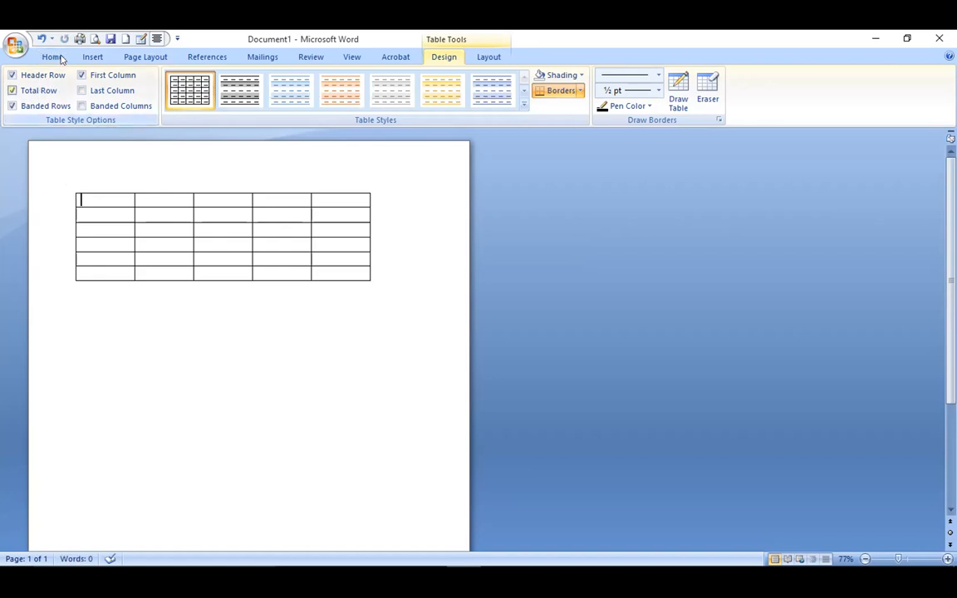
left_click(92, 56)
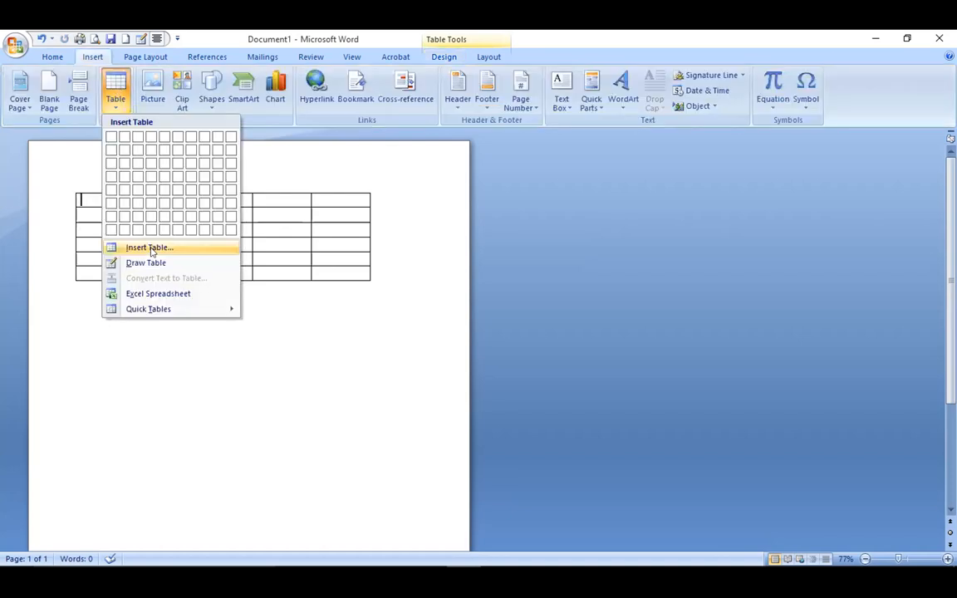
left_click(150, 248)
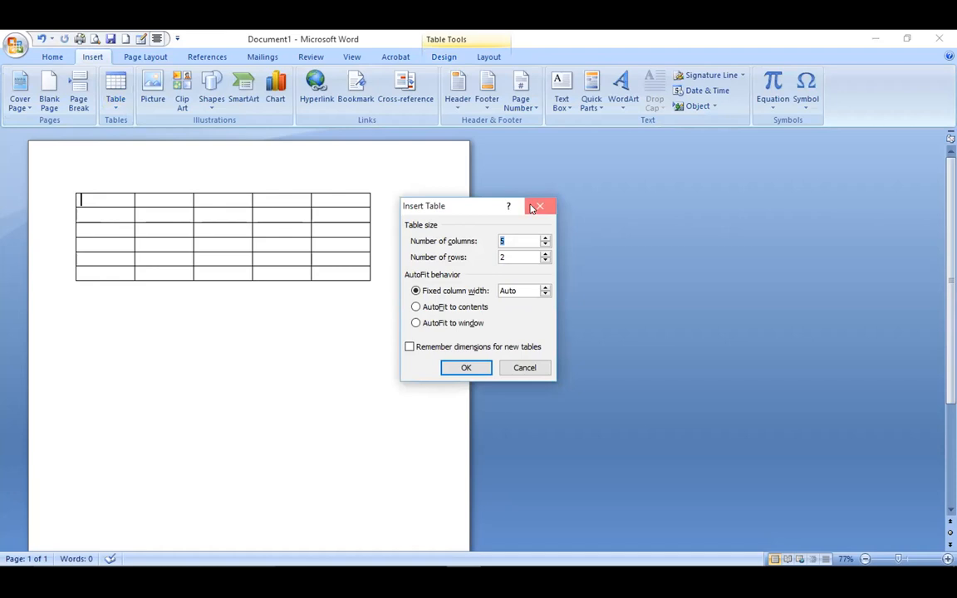
key("Escape")
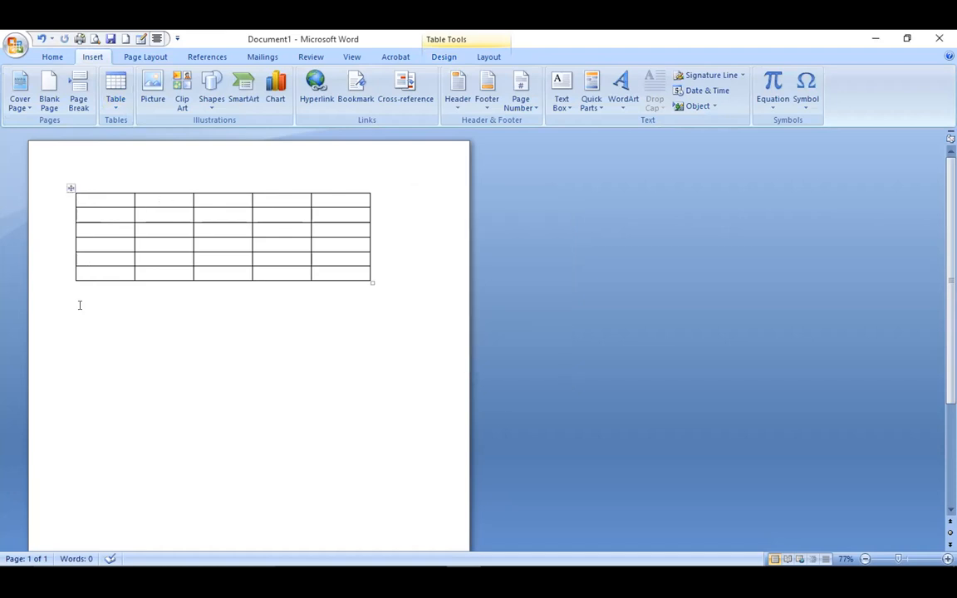
Insert a second table of 9 columns and 5 rows below the first through the Insert Table dialog, and place the cursor beneath it
left_click(80, 309)
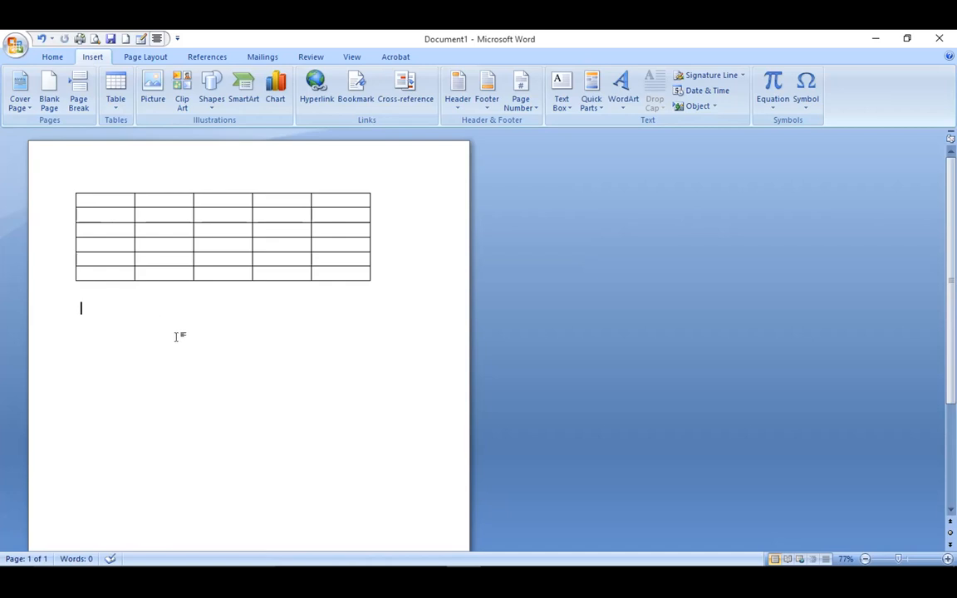
left_click(162, 244)
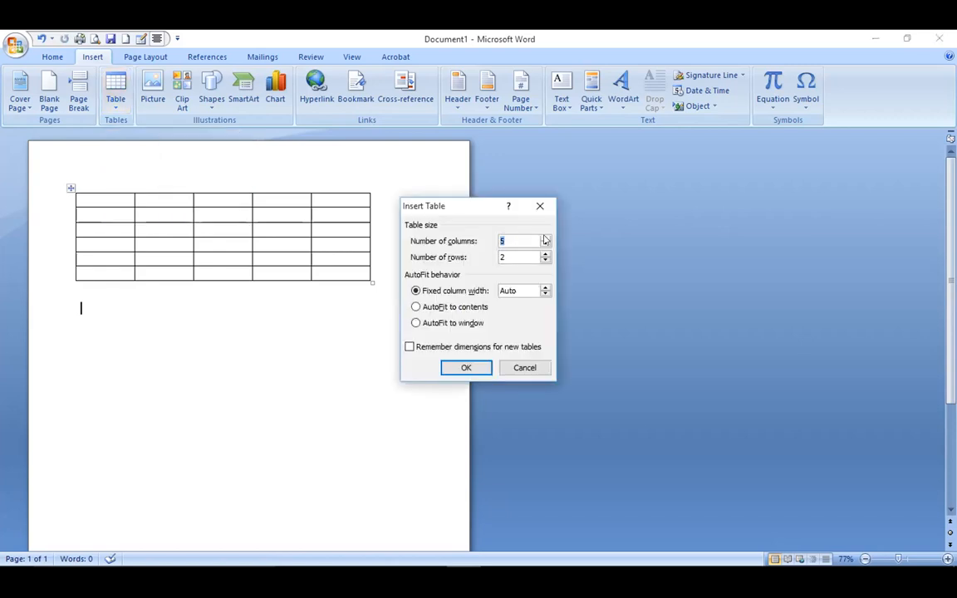
left_click(544, 238)
left_click(544, 238)
left_click(544, 238)
left_click(544, 239)
left_click(545, 260)
triple_click(543, 254)
left_click(543, 255)
left_click(455, 365)
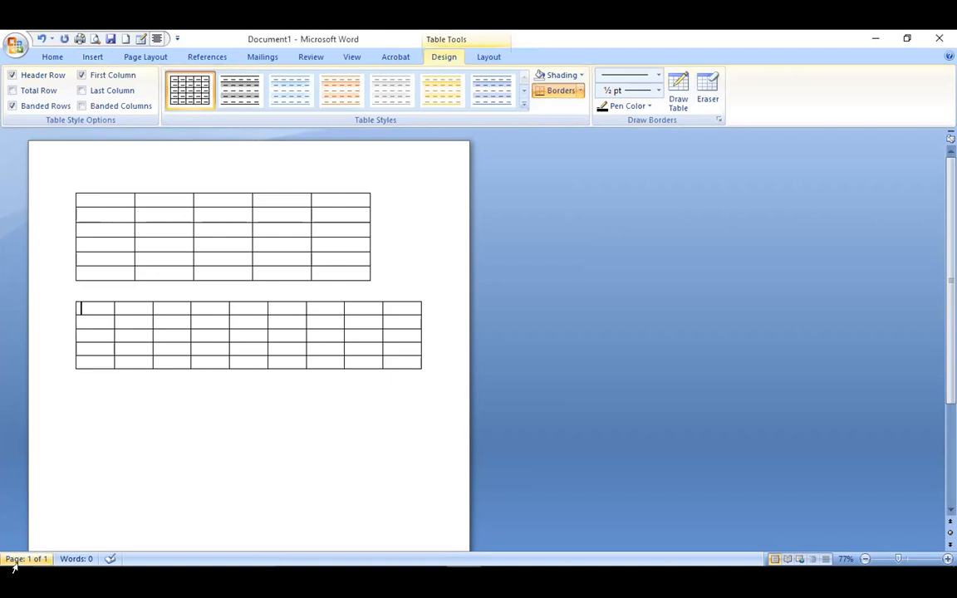
left_click(84, 405)
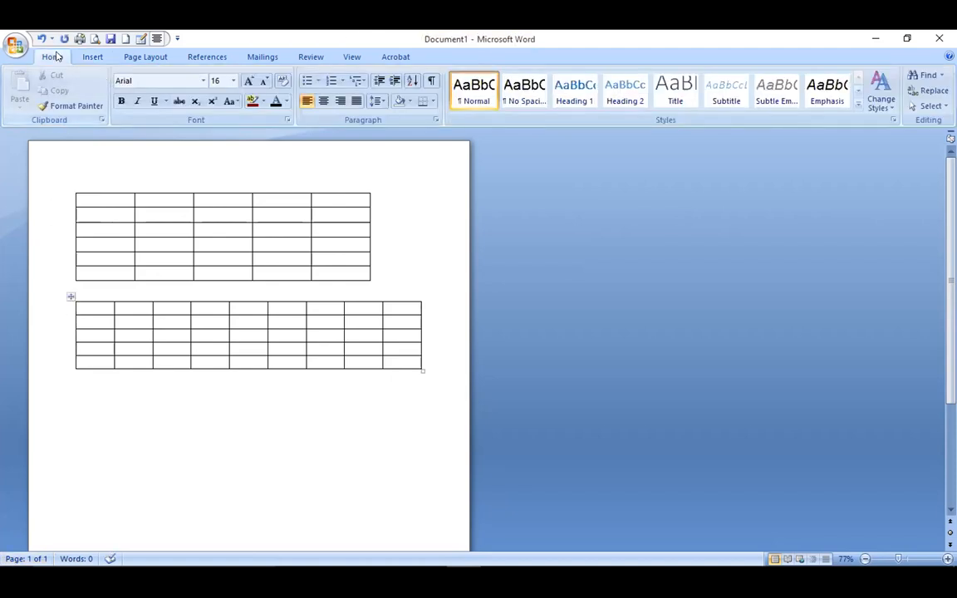
Draw a third table by hand below the second, nearly as wide as it, and divide it into three rows
left_click(86, 57)
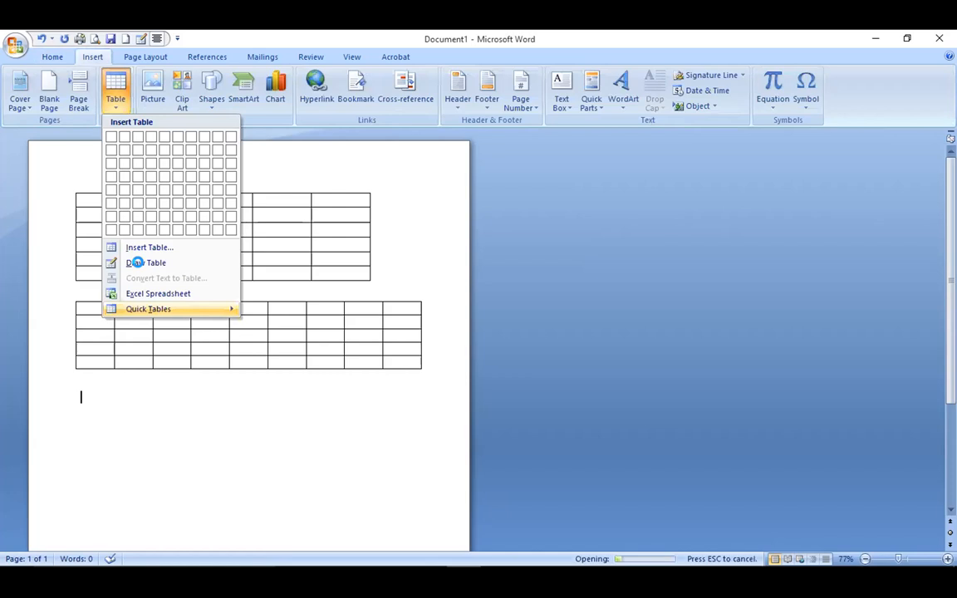
left_click(146, 263)
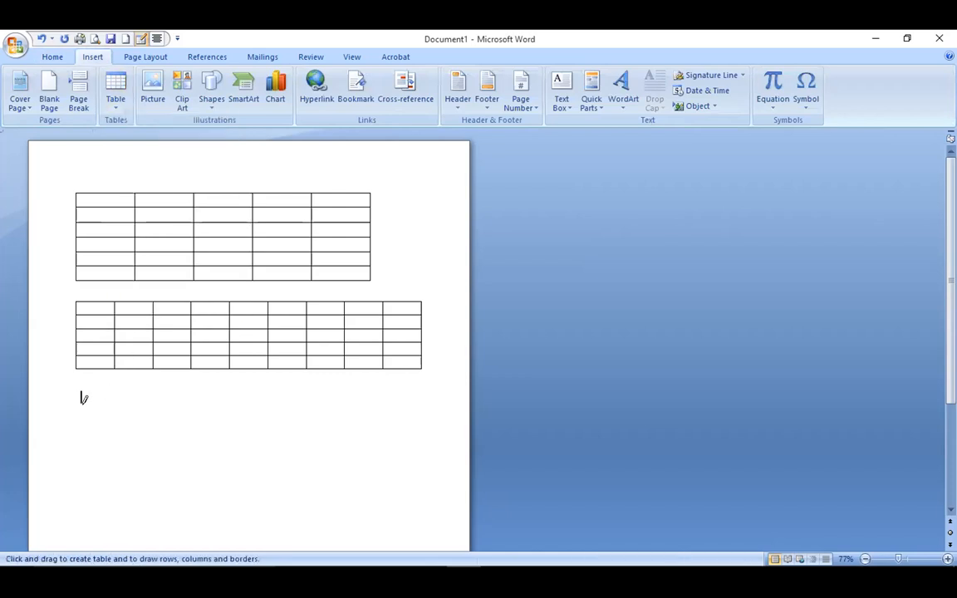
mouse_move(80, 400)
left_mouse_down()
mouse_move(313, 396)
mouse_move(416, 390)
mouse_move(414, 382)
mouse_move(203, 458)
left_mouse_up()
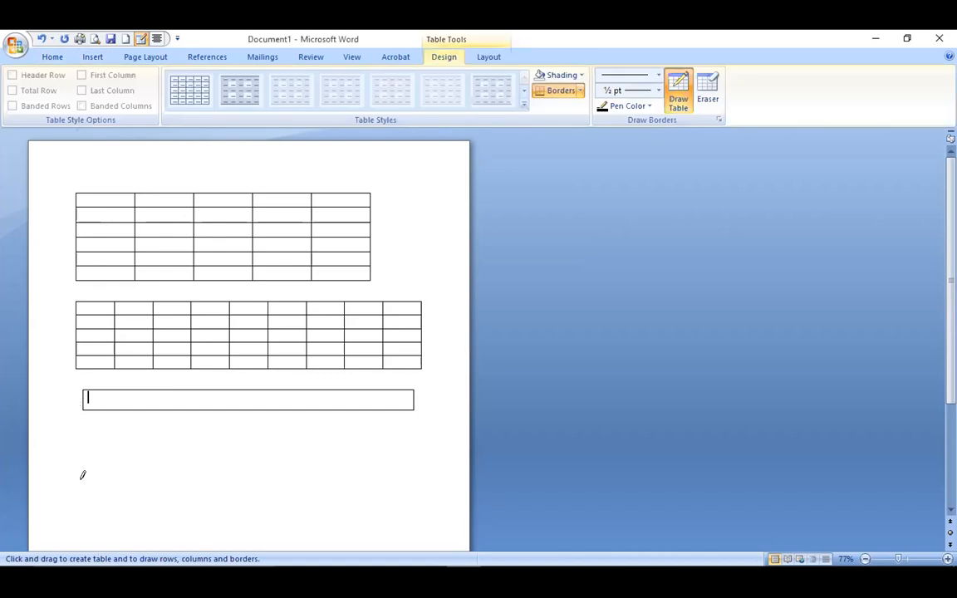
mouse_move(106, 482)
left_mouse_down()
mouse_move(318, 457)
mouse_move(405, 397)
left_mouse_up()
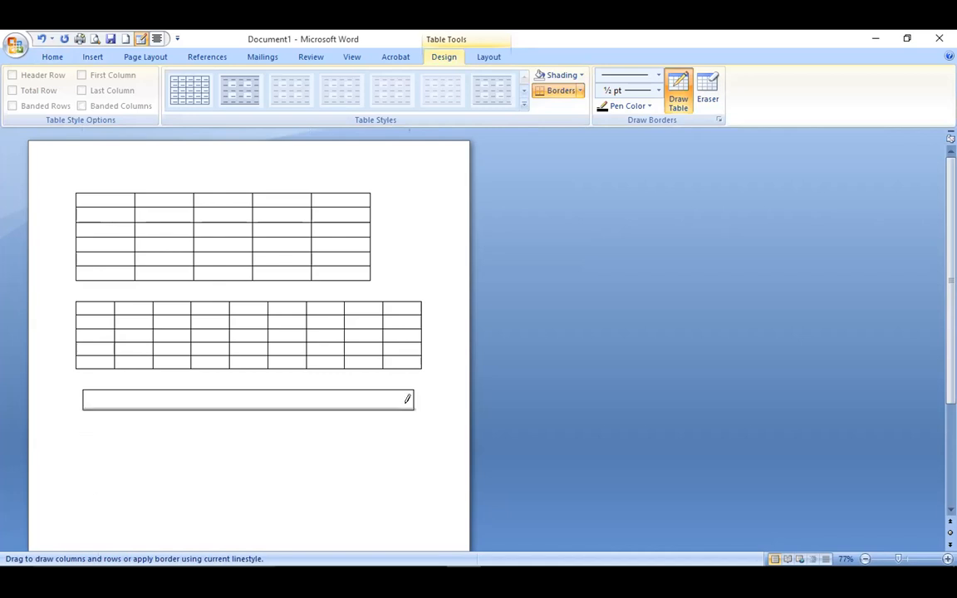
mouse_move(414, 443)
left_mouse_down()
mouse_move(412, 420)
mouse_move(90, 446)
mouse_move(83, 423)
mouse_move(157, 453)
mouse_move(295, 433)
left_mouse_up()
left_click_drag(336, 432, 415, 429)
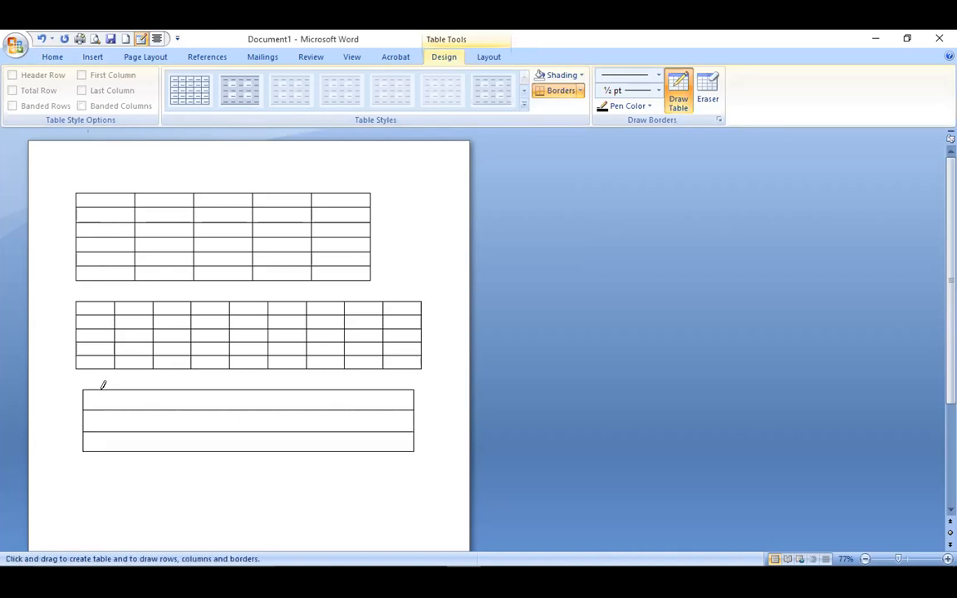
Draw vertical lines through all three rows of the hand-drawn table to split it into narrow columns of uneven width
mouse_move(106, 449)
left_mouse_down()
mouse_move(125, 388)
mouse_move(139, 380)
mouse_move(140, 416)
mouse_move(165, 387)
mouse_move(173, 441)
mouse_move(13, 405)
mouse_move(98, 389)
left_mouse_up()
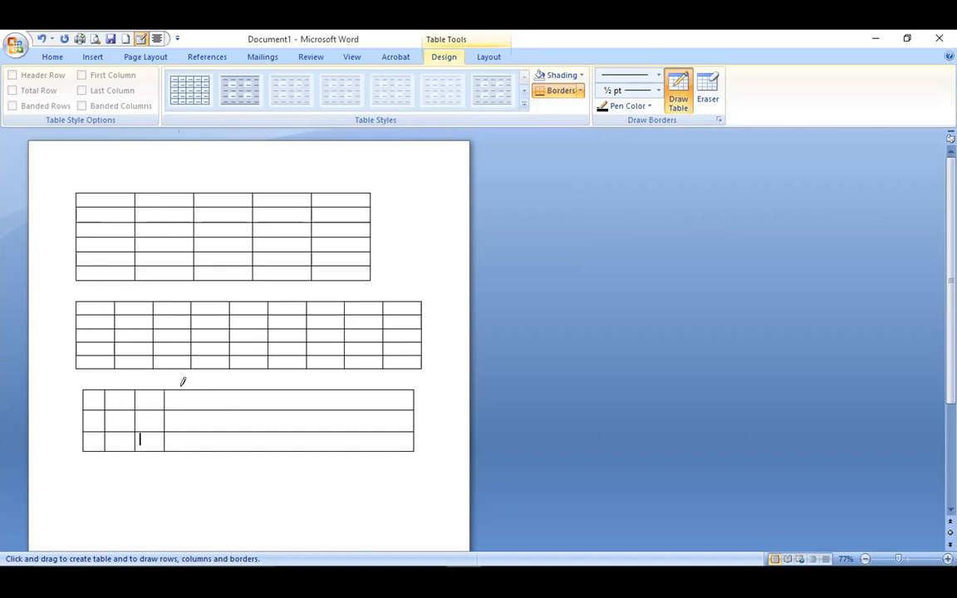
mouse_move(187, 391)
left_mouse_down()
mouse_move(190, 436)
mouse_move(190, 392)
mouse_move(204, 374)
mouse_move(214, 453)
left_mouse_up()
left_click_drag(238, 380, 236, 436)
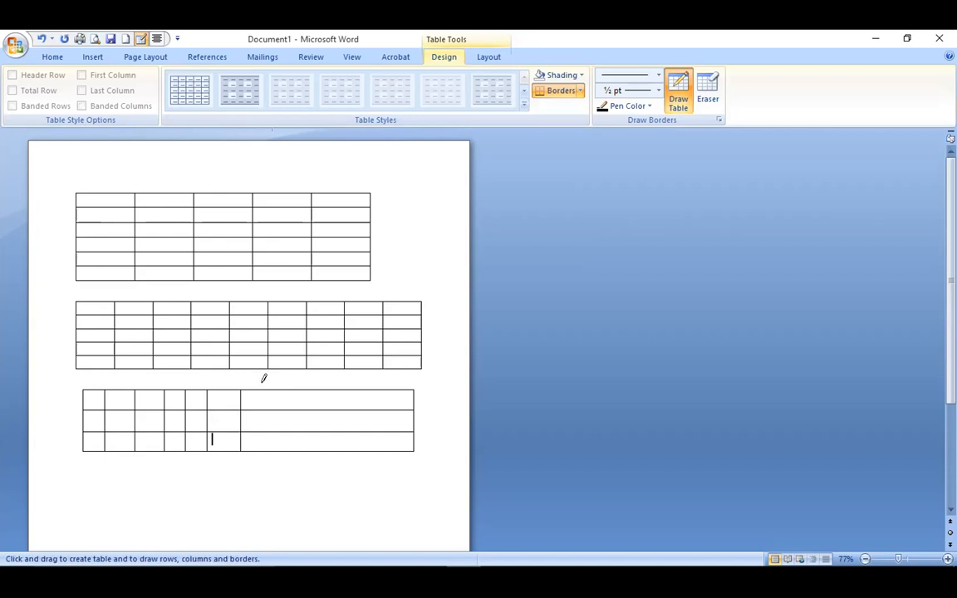
mouse_move(264, 381)
left_mouse_down()
mouse_move(266, 440)
mouse_move(294, 390)
mouse_move(304, 440)
left_mouse_up()
left_click_drag(328, 385, 328, 451)
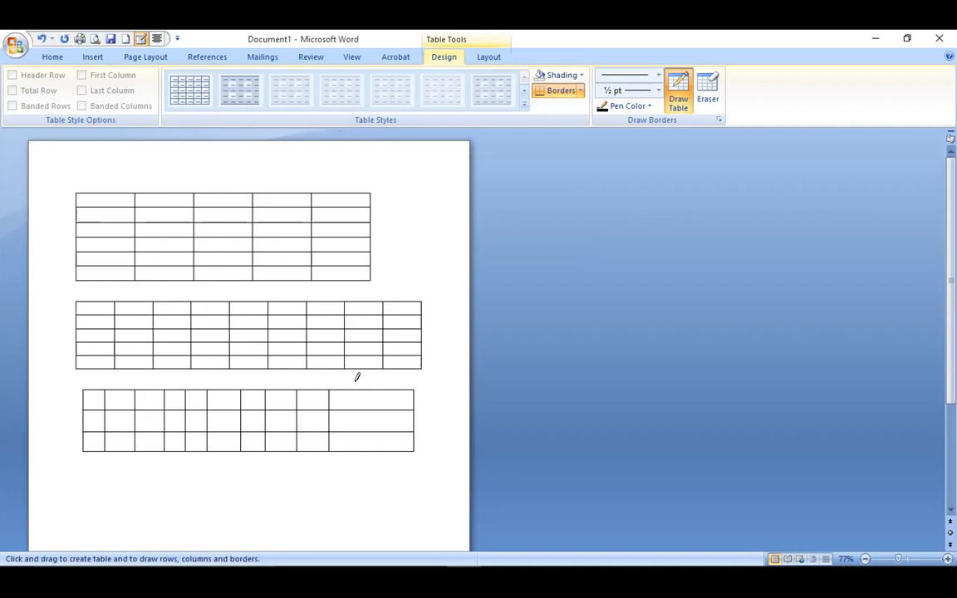
mouse_move(359, 411)
left_mouse_down()
mouse_move(360, 425)
mouse_move(370, 380)
left_mouse_up()
left_click_drag(387, 414, 386, 432)
left_click_drag(99, 402, 66, 321)
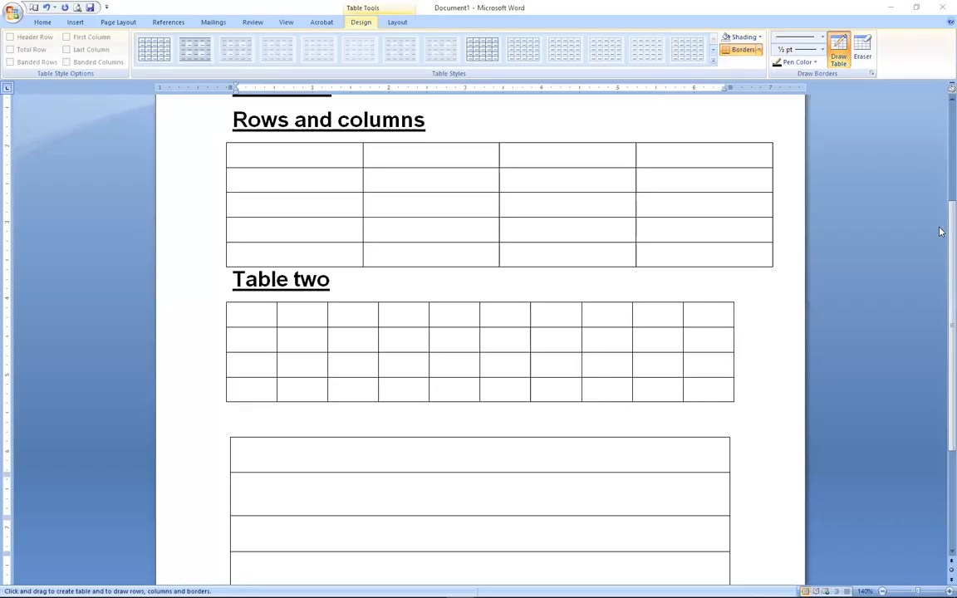
Leave table drawing and delete the headings and all tables so the document is blank
scroll(742, 197, "up", 4)
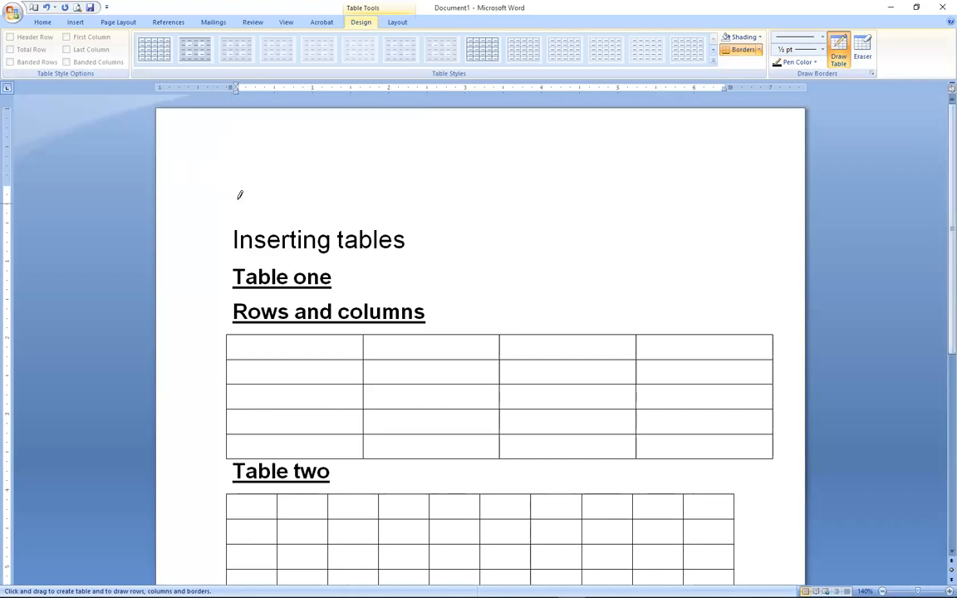
left_click(106, 139)
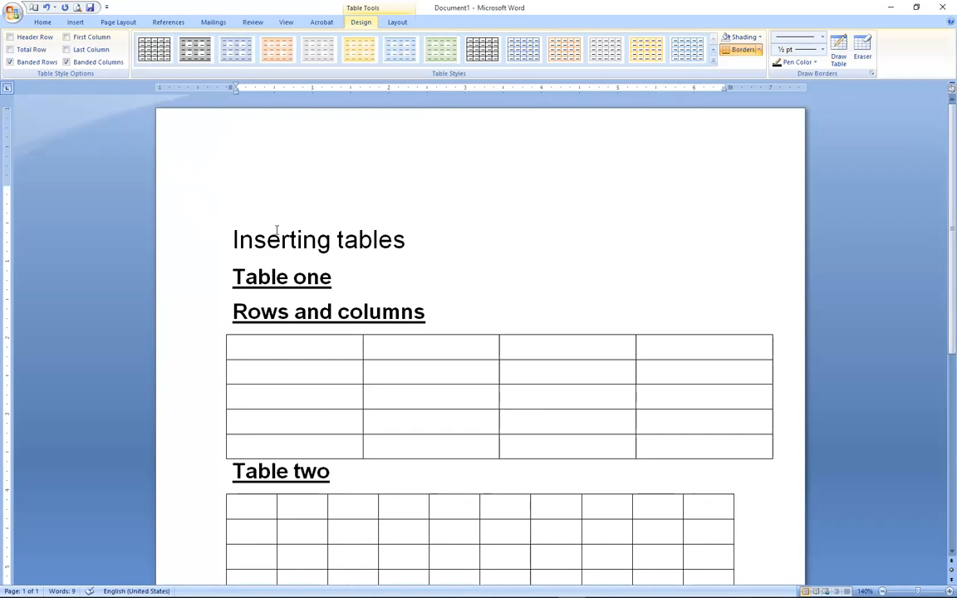
left_click_drag(219, 217, 620, 545)
key("Delete")
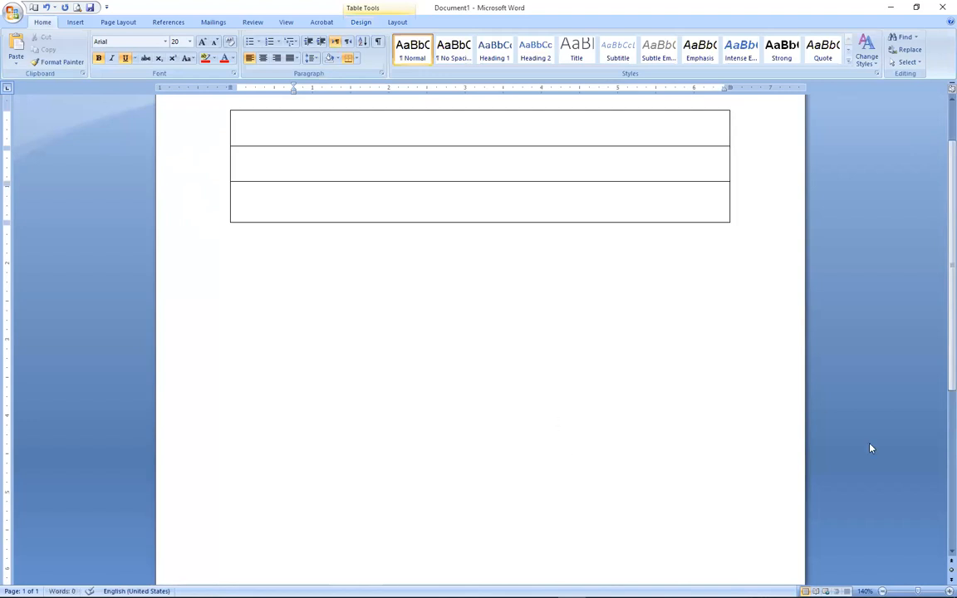
scroll(940, 368, "up", 2)
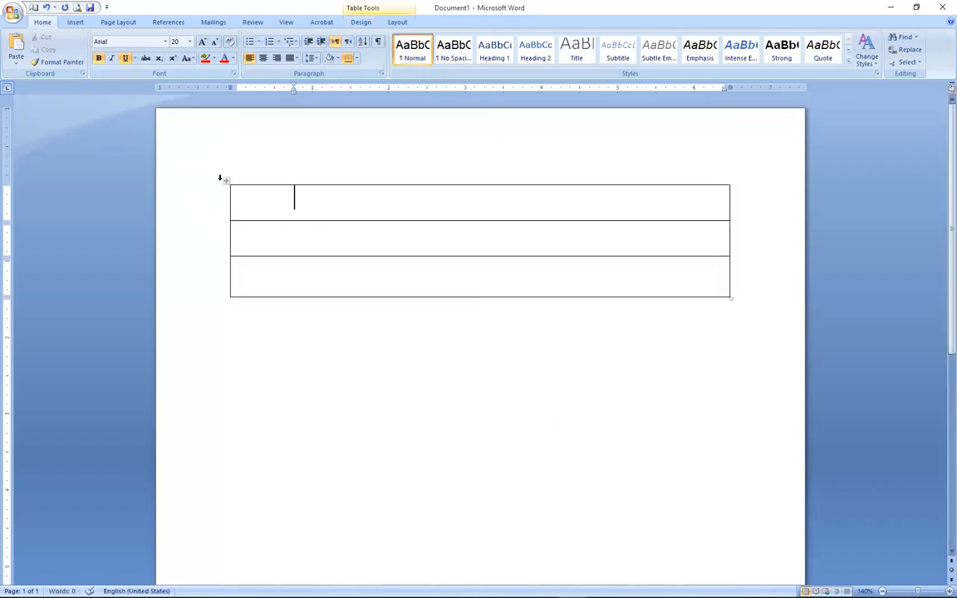
left_click(225, 181)
key("BackSpace")
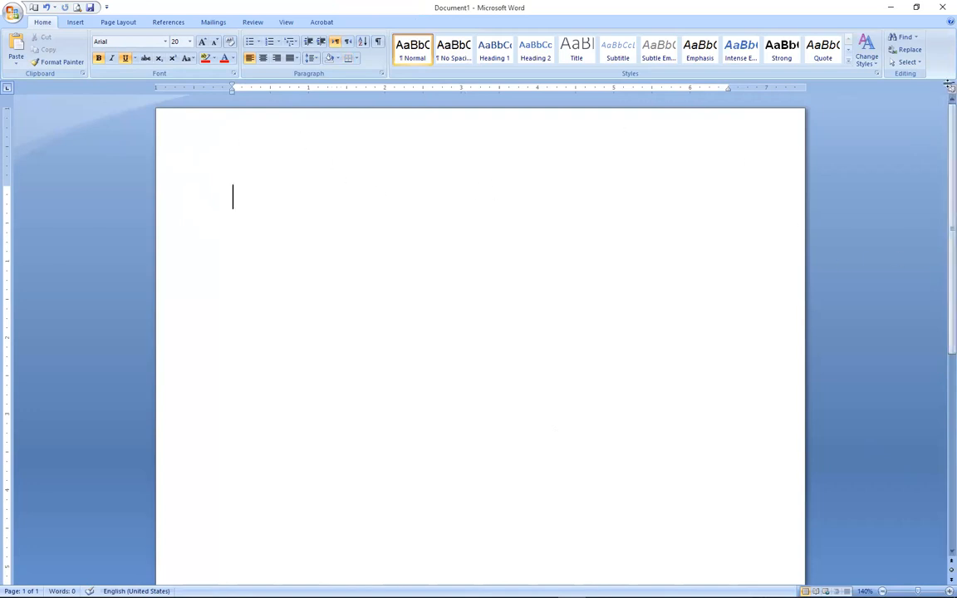
Insert the picture "Gradient Map" from the Desktop folder into the blank document
left_click(76, 23)
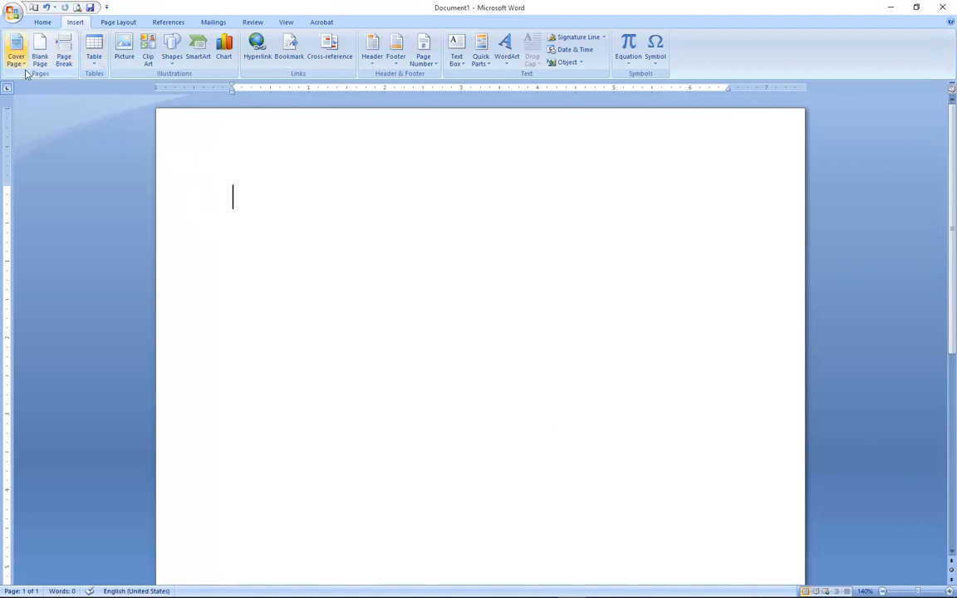
left_click(126, 51)
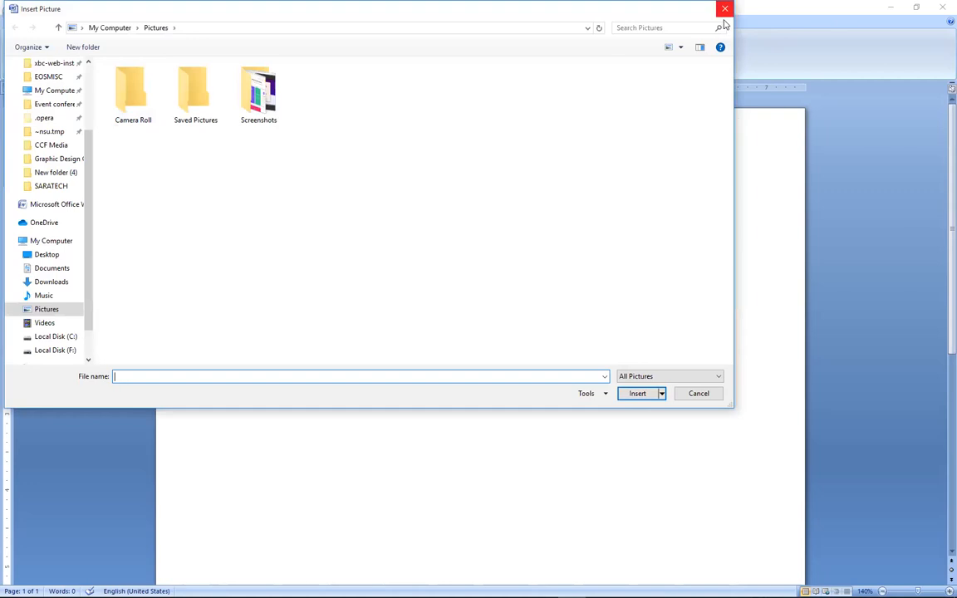
key("Escape")
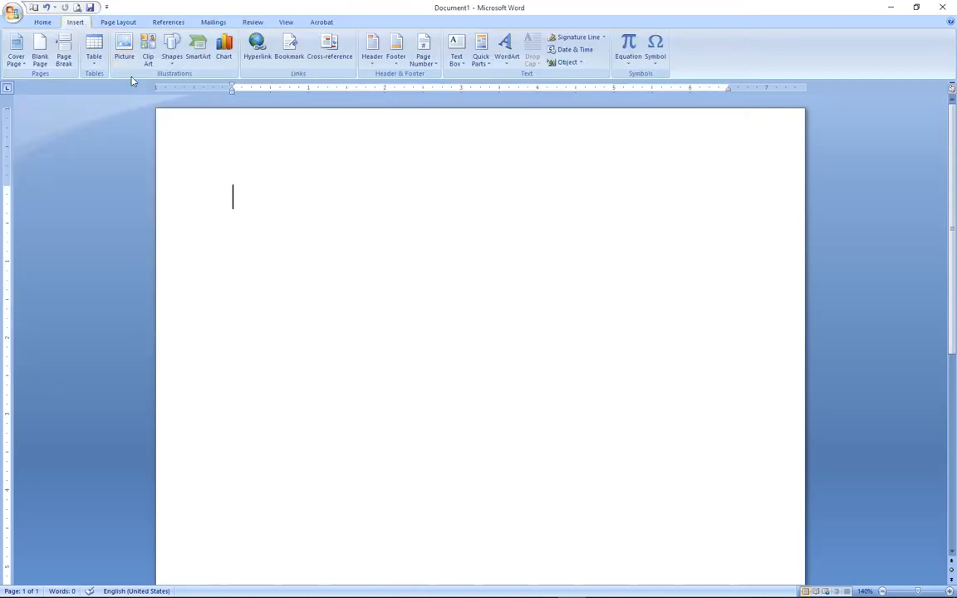
left_click(124, 50)
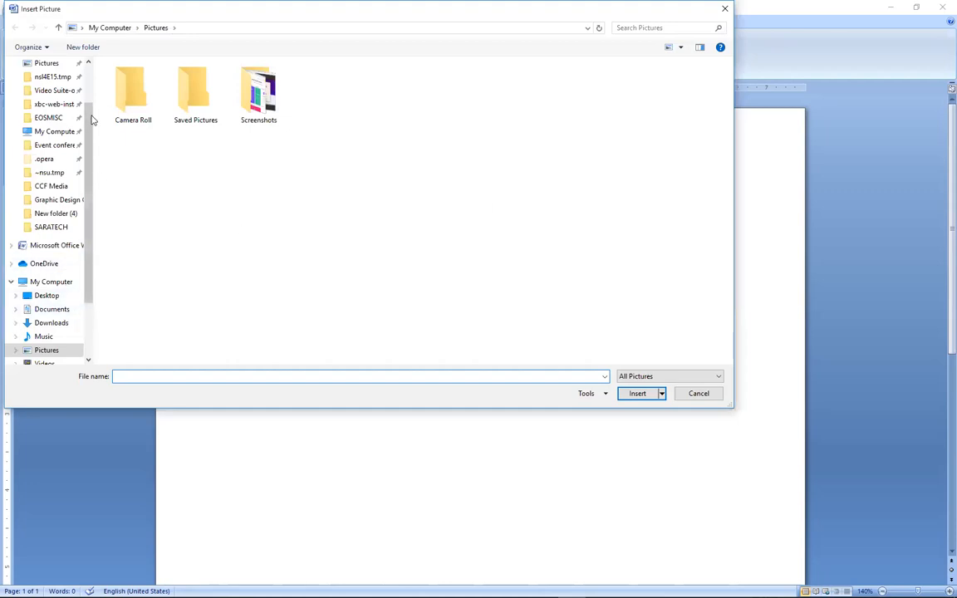
scroll(89, 104, "up", 2)
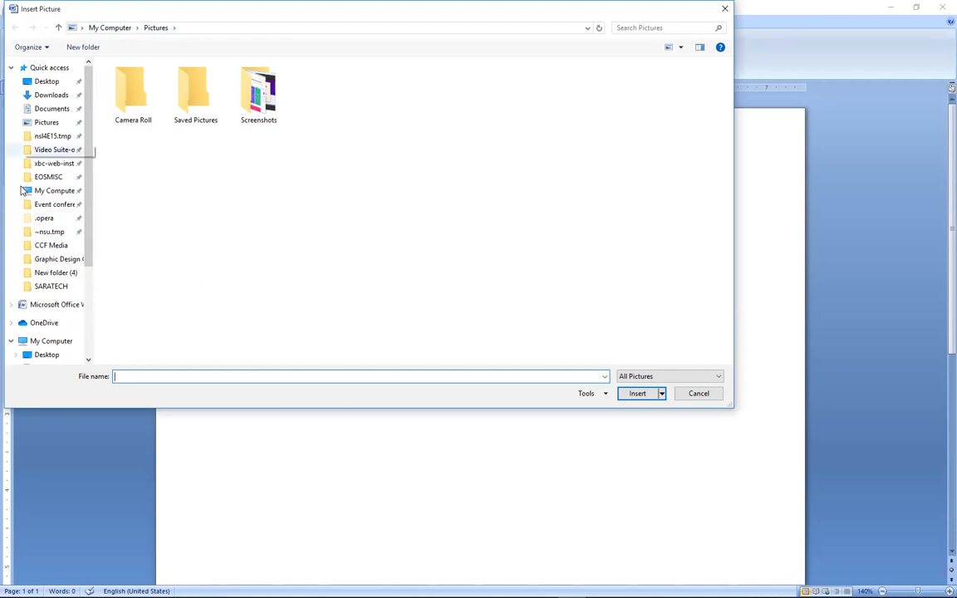
left_click(46, 82)
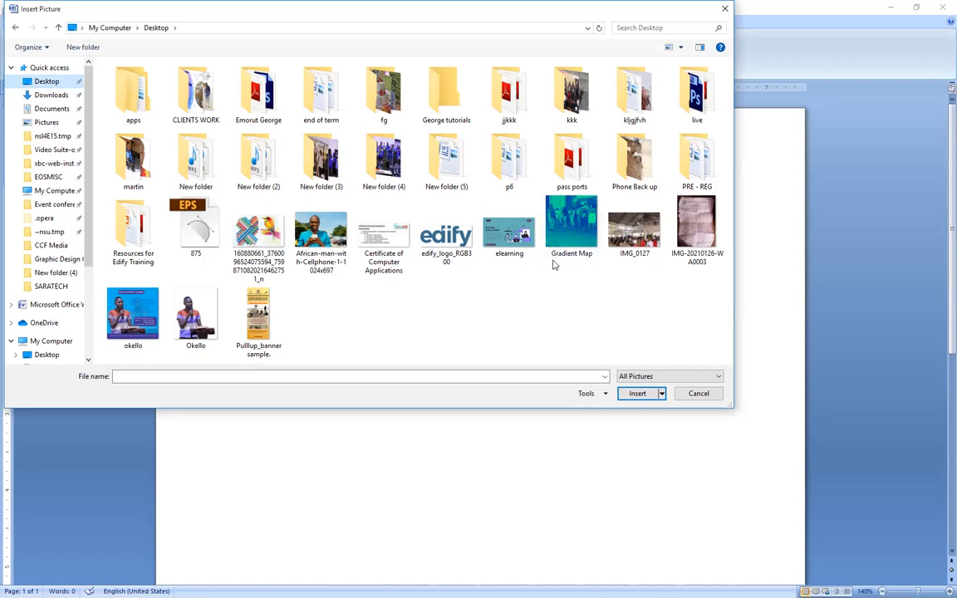
double_click(578, 210)
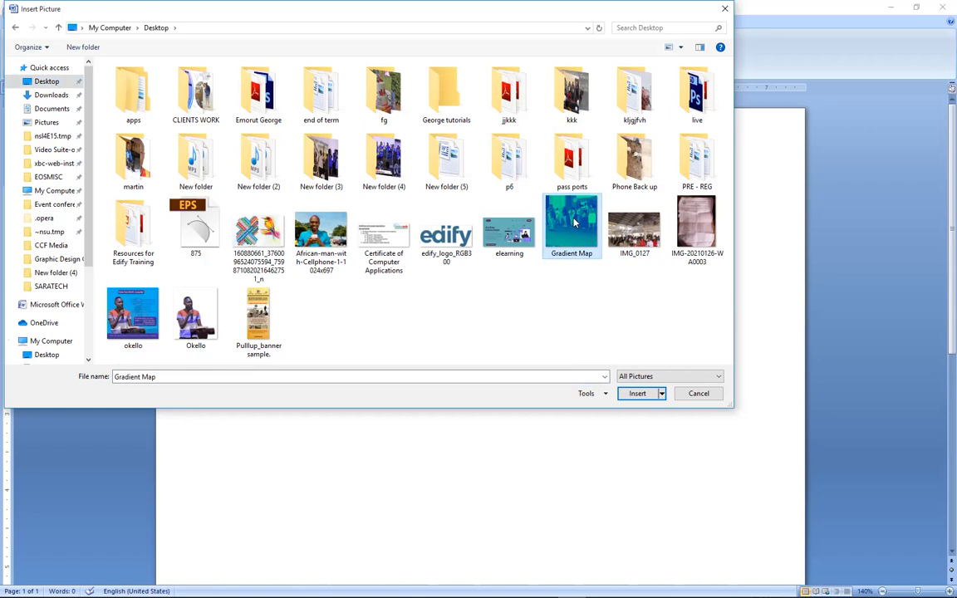
left_click(637, 394)
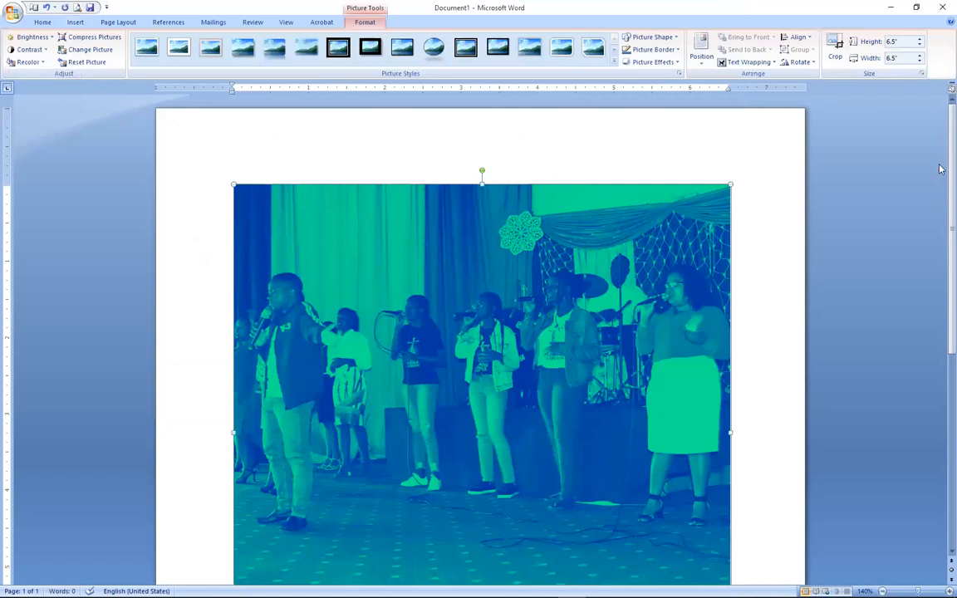
Shrink the picture proportionally by its lower corner to about 3.55 inches square
scroll(940, 249, "down", 2)
scroll(941, 196, "up", 1)
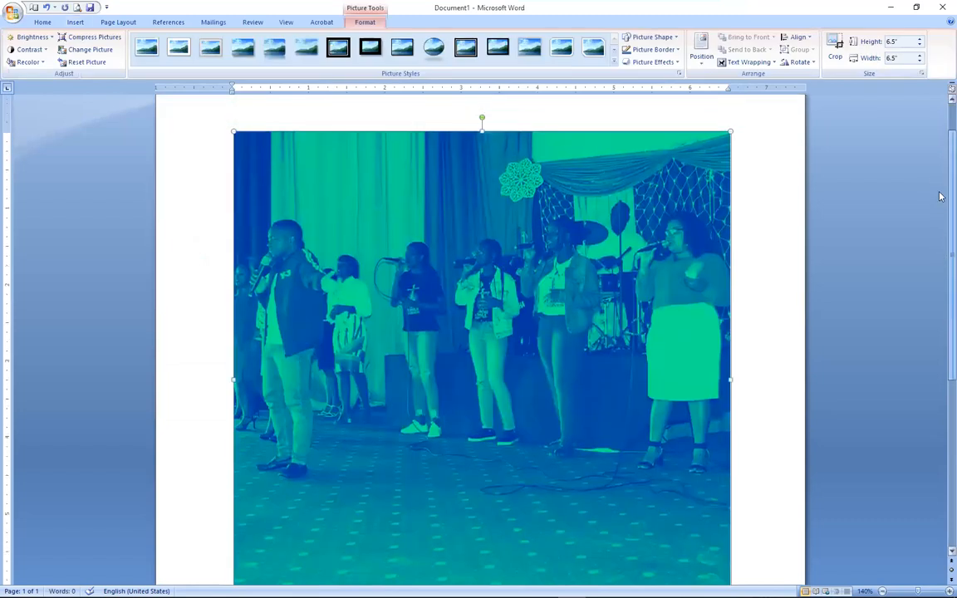
scroll(940, 196, "down", 5)
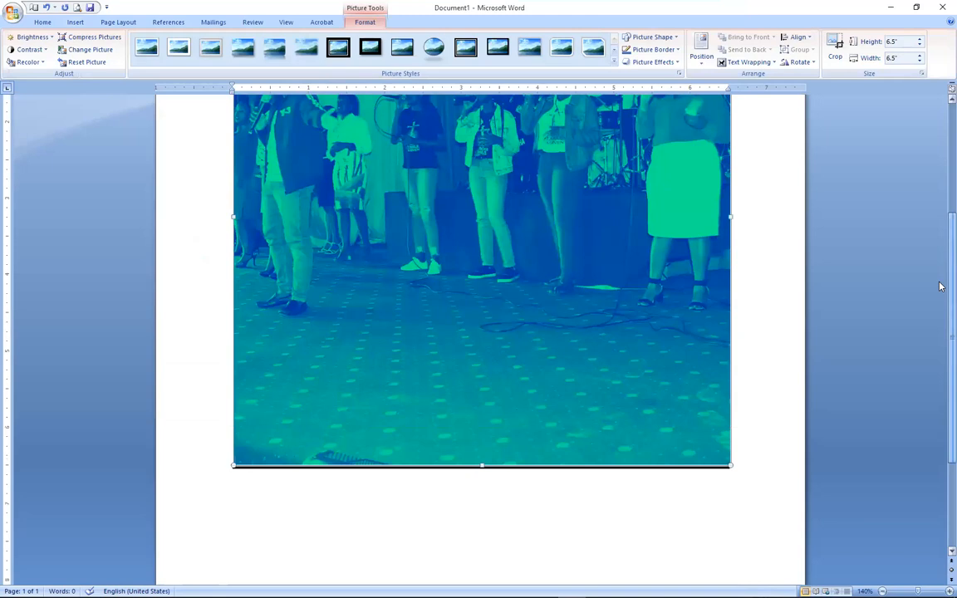
scroll(939, 249, "up", 4)
scroll(940, 227, "down", 1)
scroll(940, 227, "up", 1)
scroll(940, 220, "down", 1)
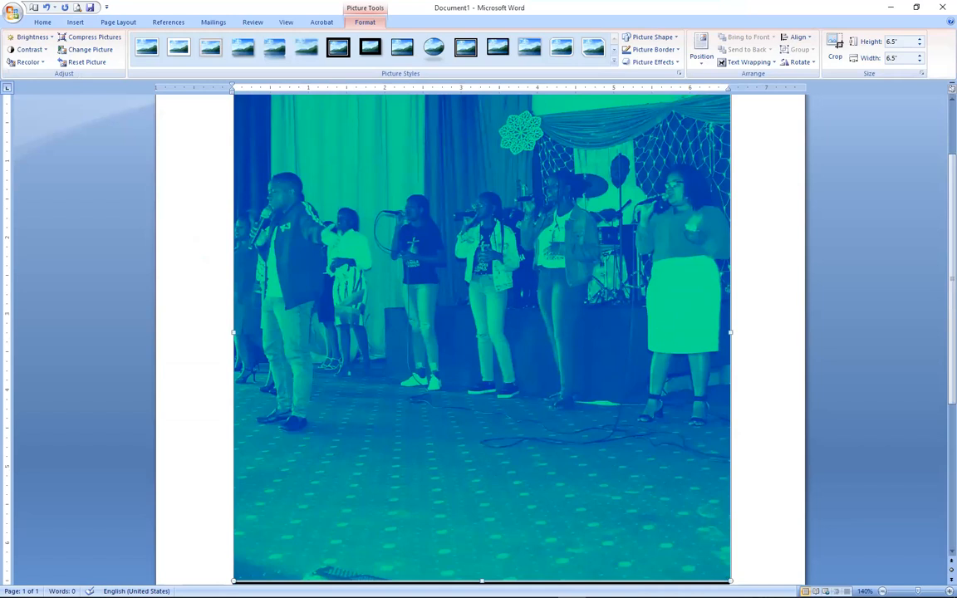
scroll(939, 345, "down", 2)
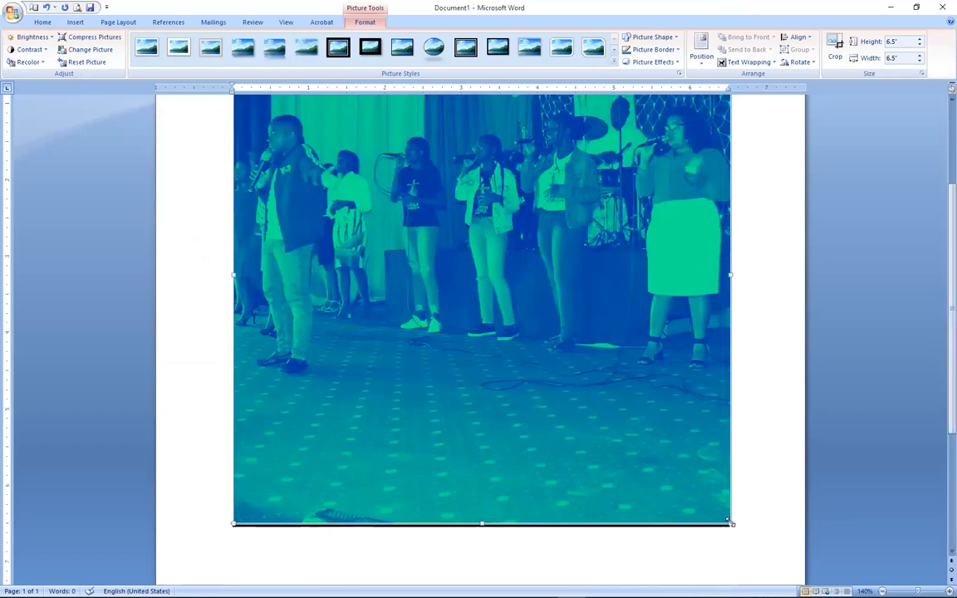
left_click_drag(729, 523, 504, 246)
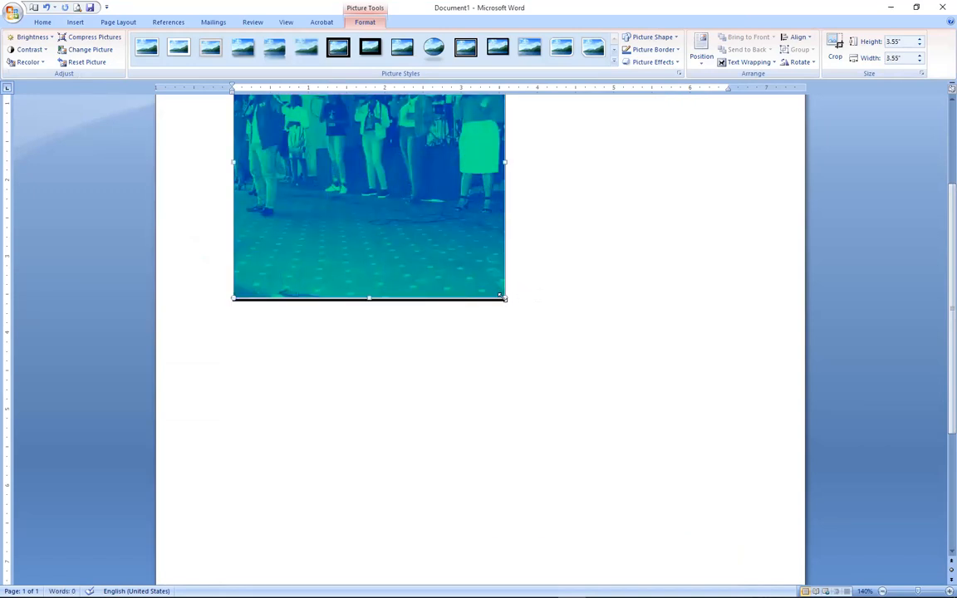
Enlarge the picture proportionally by its corner to about 5.82 inches square, and undo that resize
left_click_drag(504, 297, 625, 282)
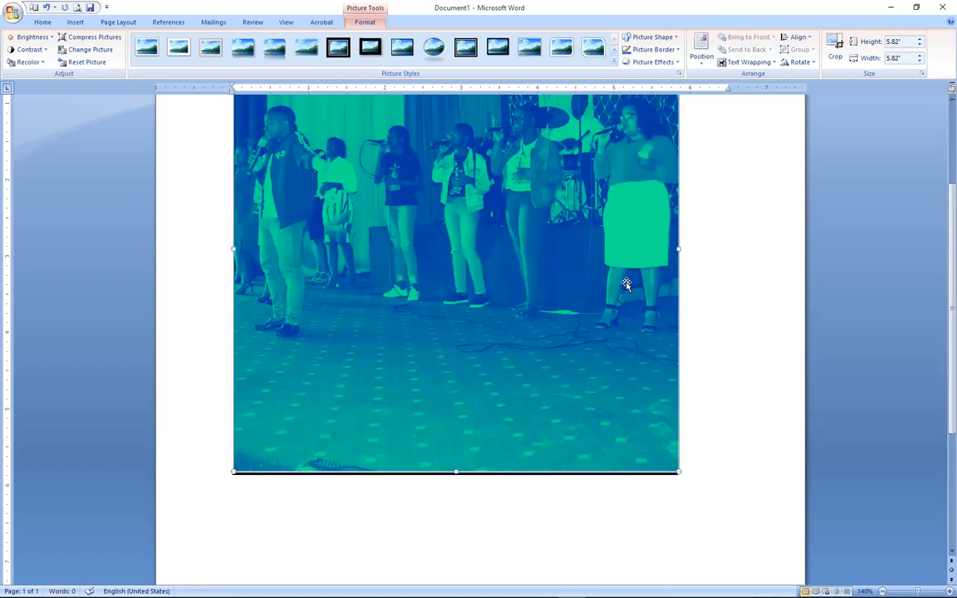
scroll(940, 235, "up", 3)
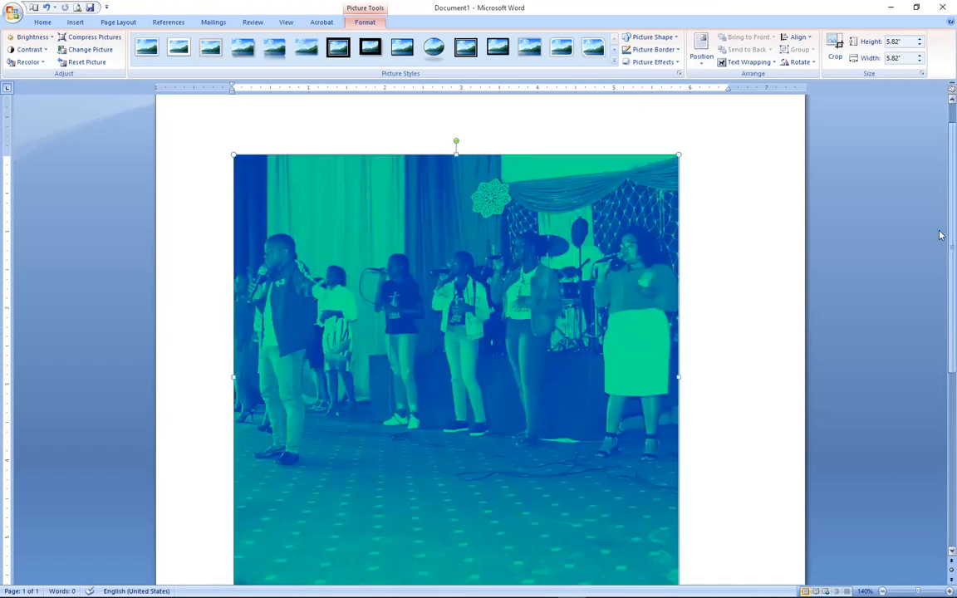
scroll(940, 307, "down", 2)
scroll(939, 307, "up", 1)
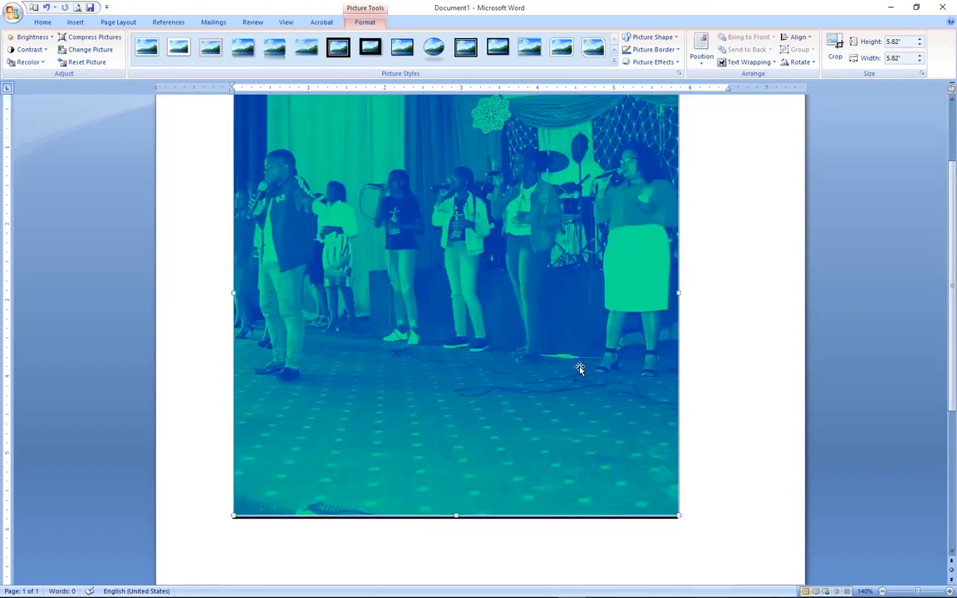
key("ctrl+z")
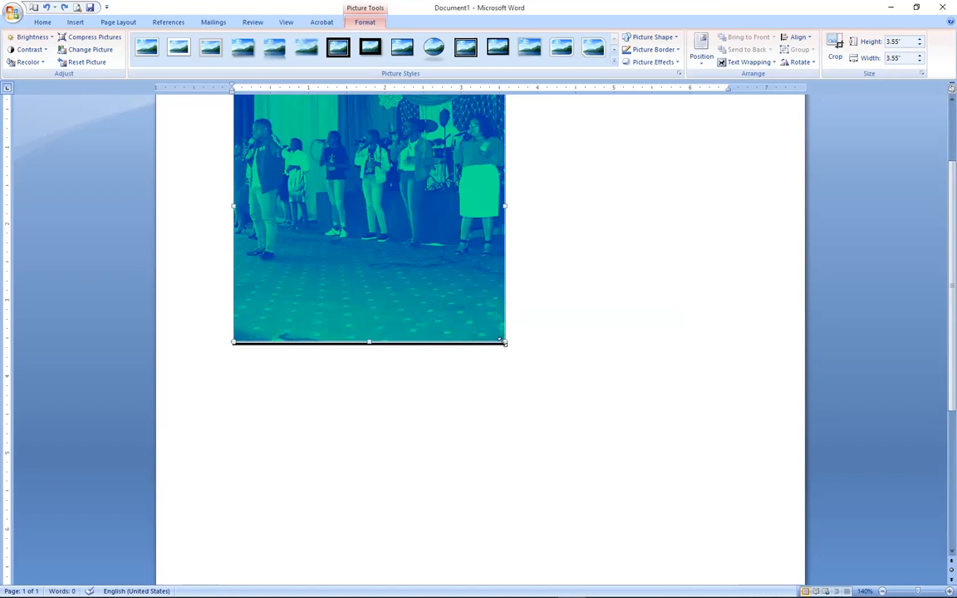
Enlarge the picture by its corner to about 6.31 inches square, and shrink it to about 2.93 inches square
left_click_drag(512, 350, 662, 510)
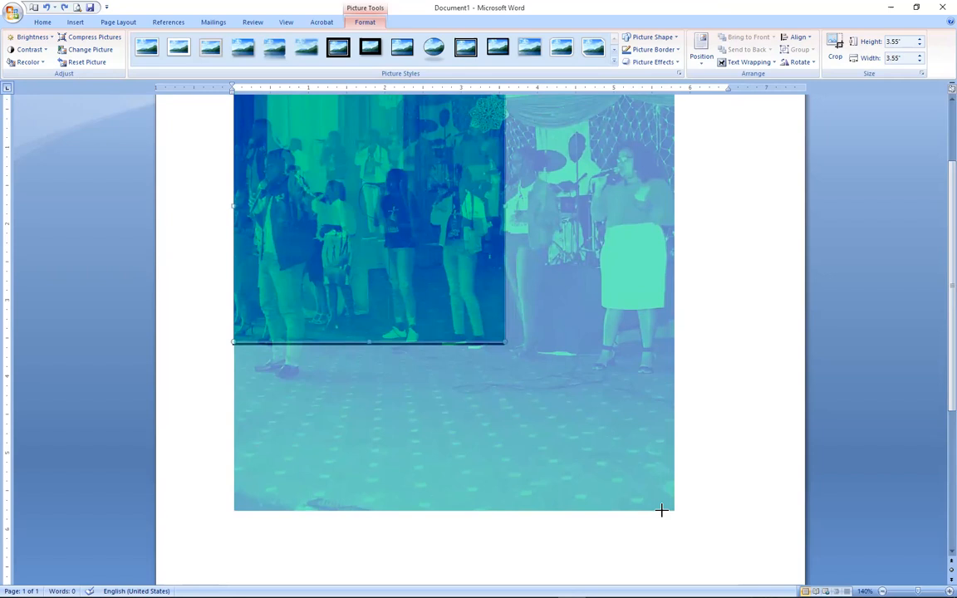
left_click_drag(662, 510, 700, 552)
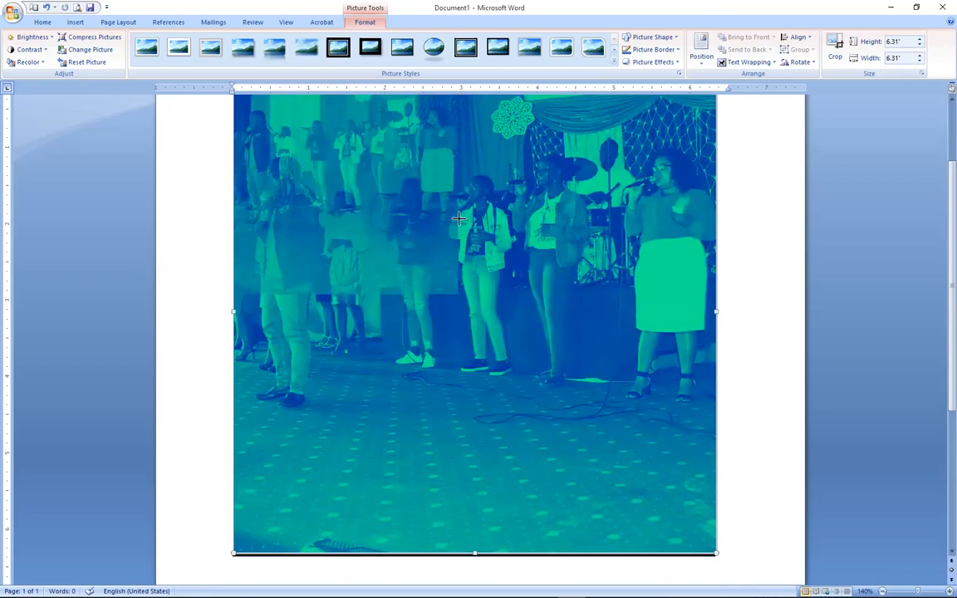
left_click_drag(459, 221, 459, 221)
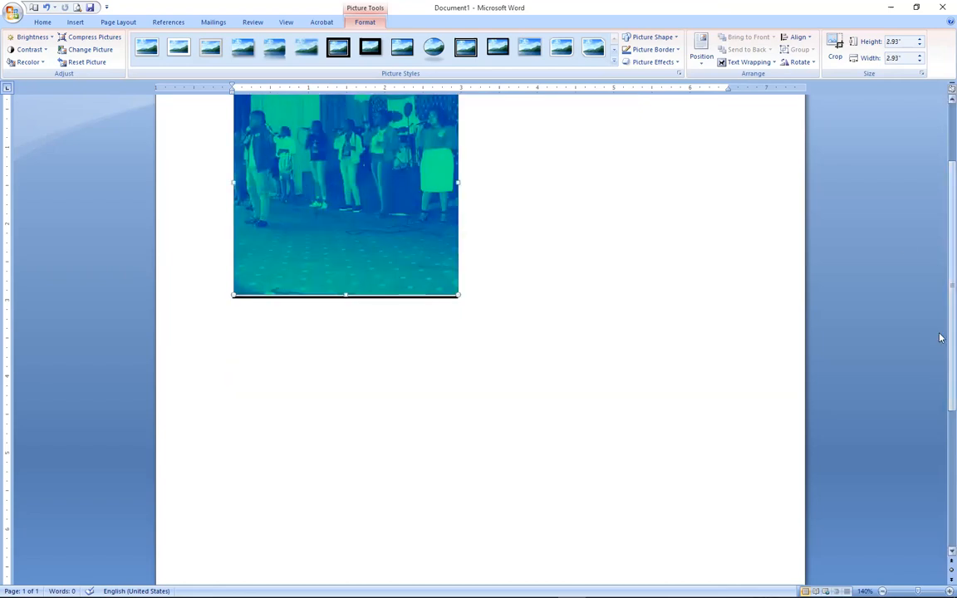
left_click_drag(950, 335, 950, 289)
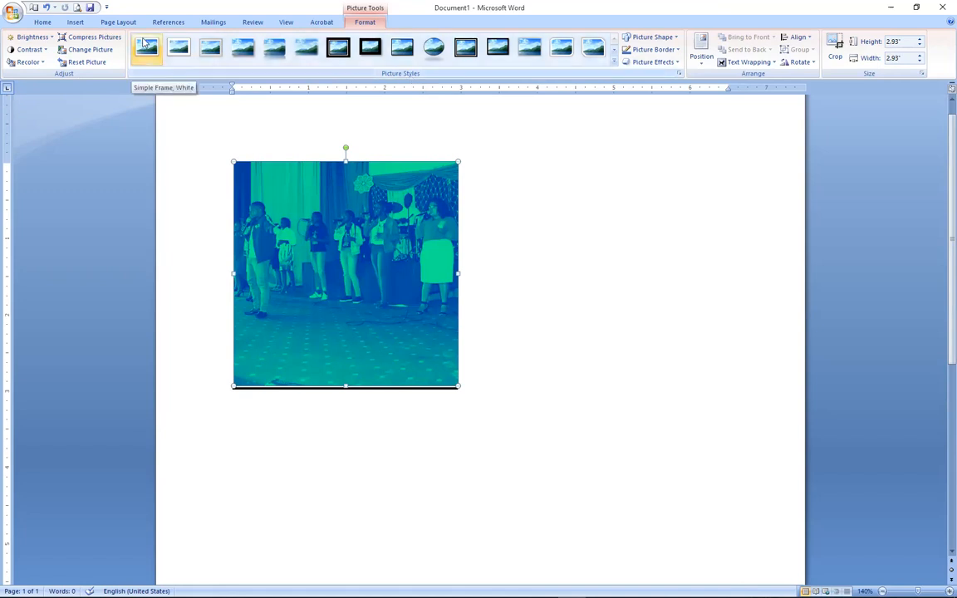
Try the dark-framed oval and black double-frame styles on the picture, and apply the white frame style with snipped diagonal corners
left_click(435, 48)
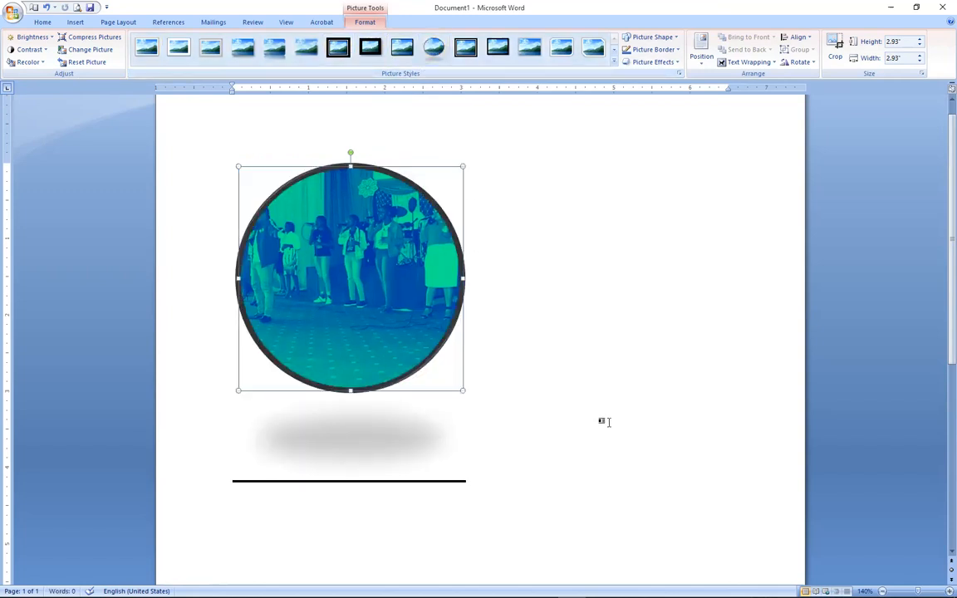
left_click(649, 447)
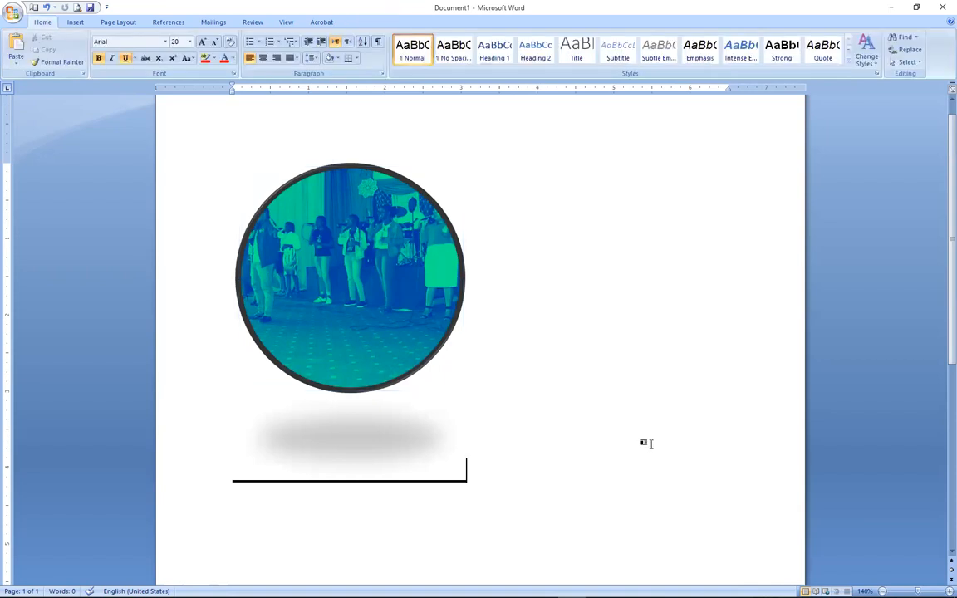
double_click(386, 205)
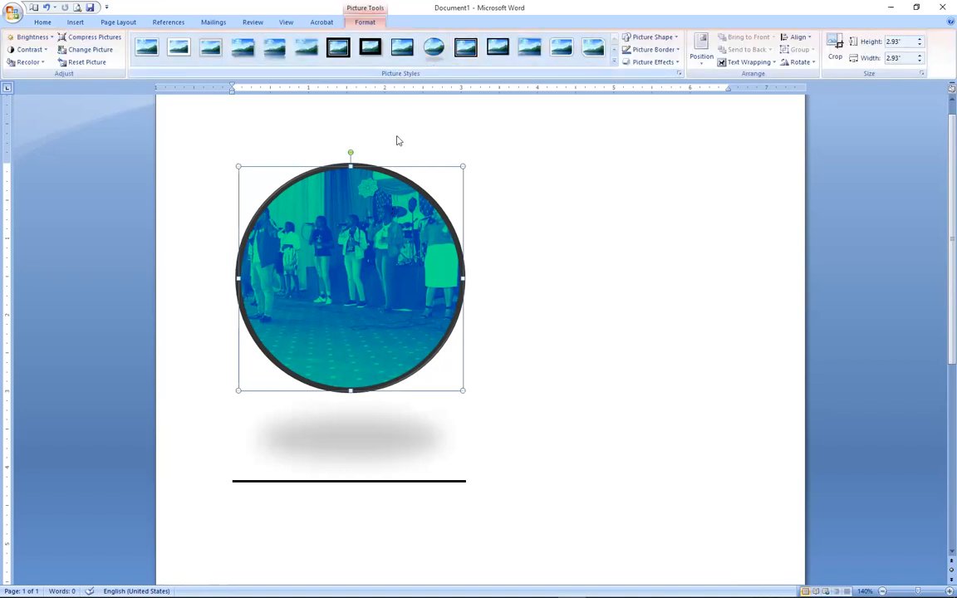
left_click(465, 51)
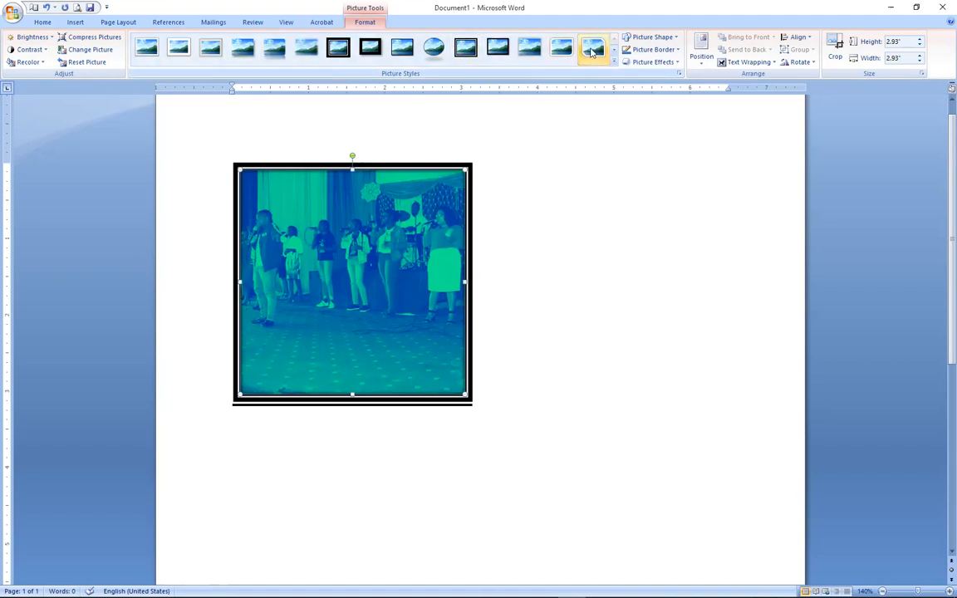
left_click(669, 294)
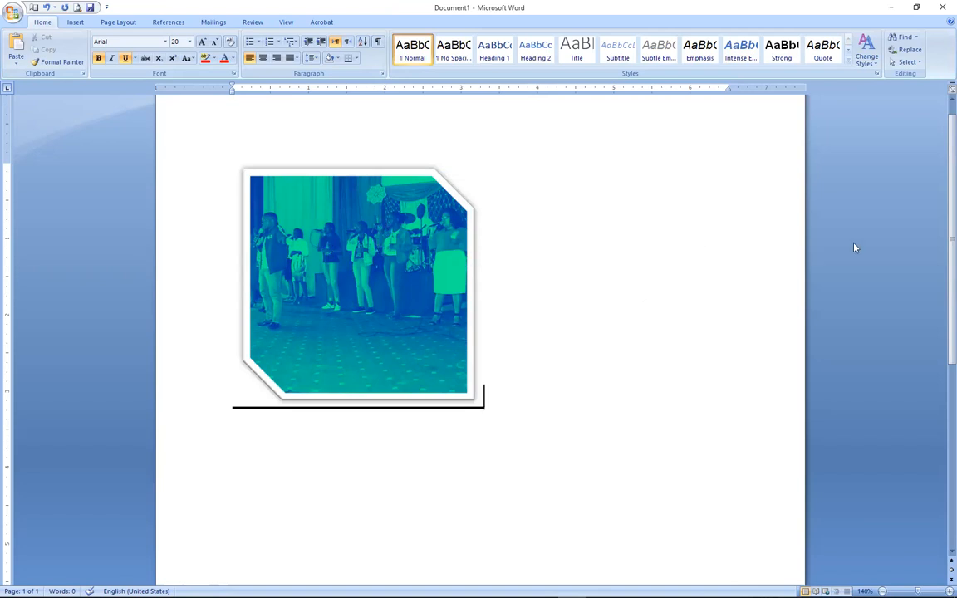
Shrink the picture proportionally by its lower corner to about 1.61 inches square
scroll(940, 170, "up", 1)
double_click(386, 267)
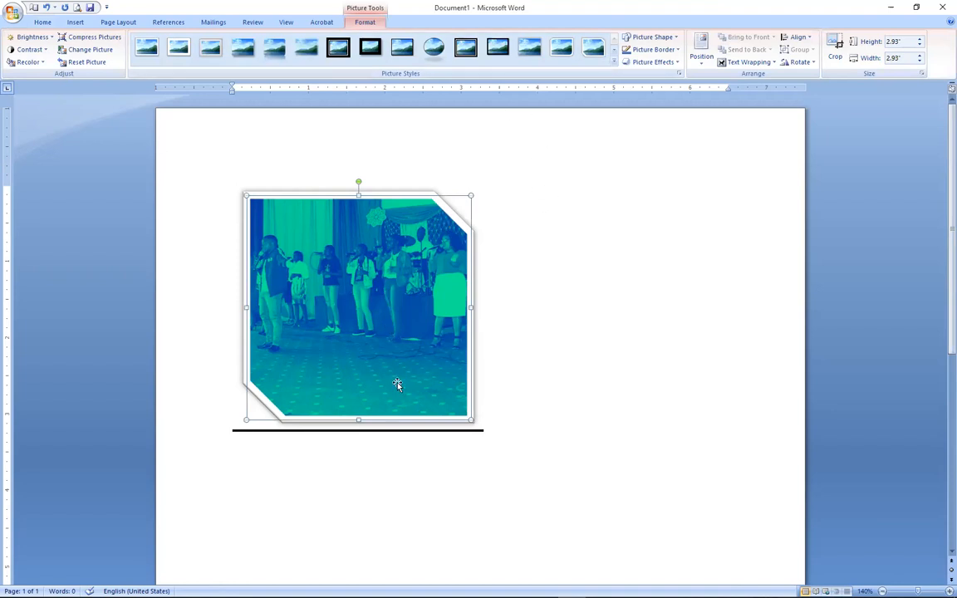
left_click_drag(472, 421, 372, 319)
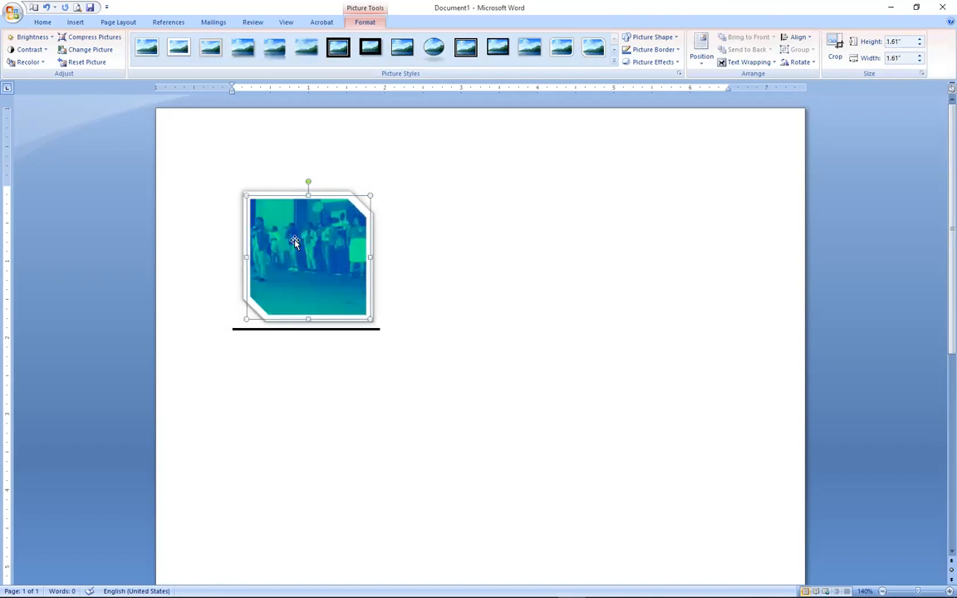
Try to move the picture freely across the page while its wrapping is in line with text
left_click_drag(285, 245, 288, 249)
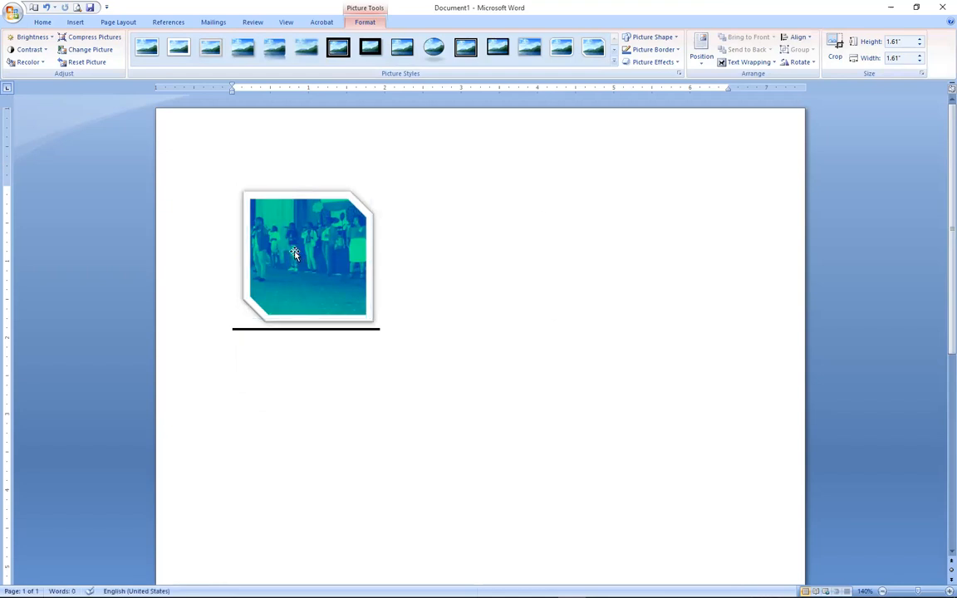
left_click(292, 251)
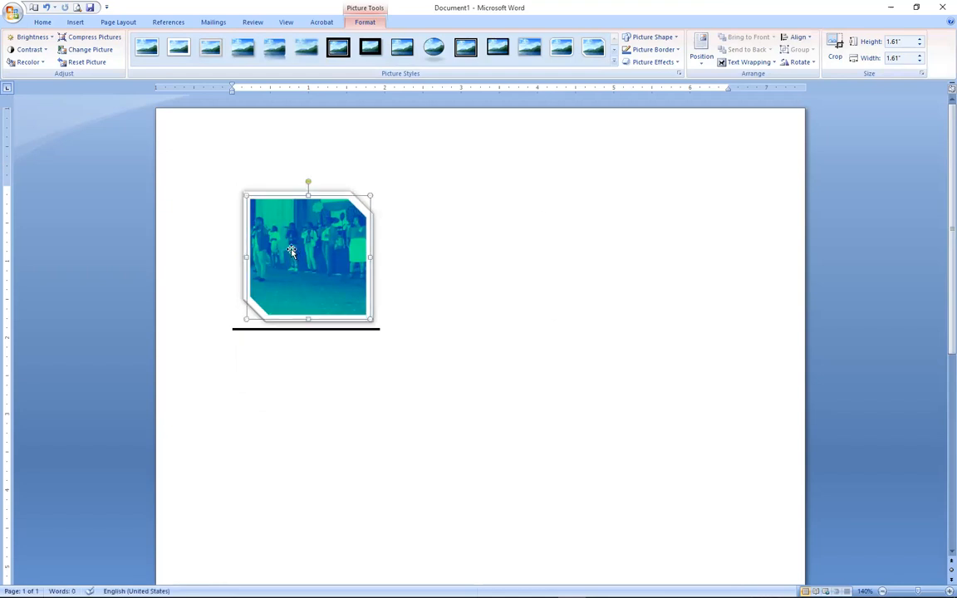
left_click_drag(265, 251, 628, 239)
left_click(312, 256)
mouse_move(321, 260)
left_mouse_down()
mouse_move(664, 265)
mouse_move(326, 242)
left_mouse_up()
left_click_drag(325, 243, 296, 260)
left_click(291, 239)
left_click_drag(286, 221, 337, 245)
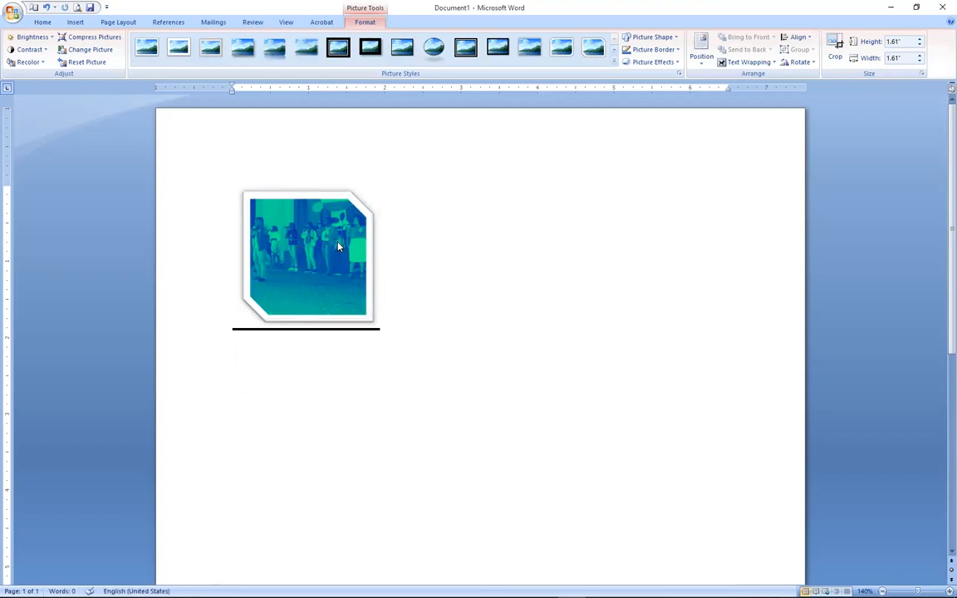
left_click(265, 289)
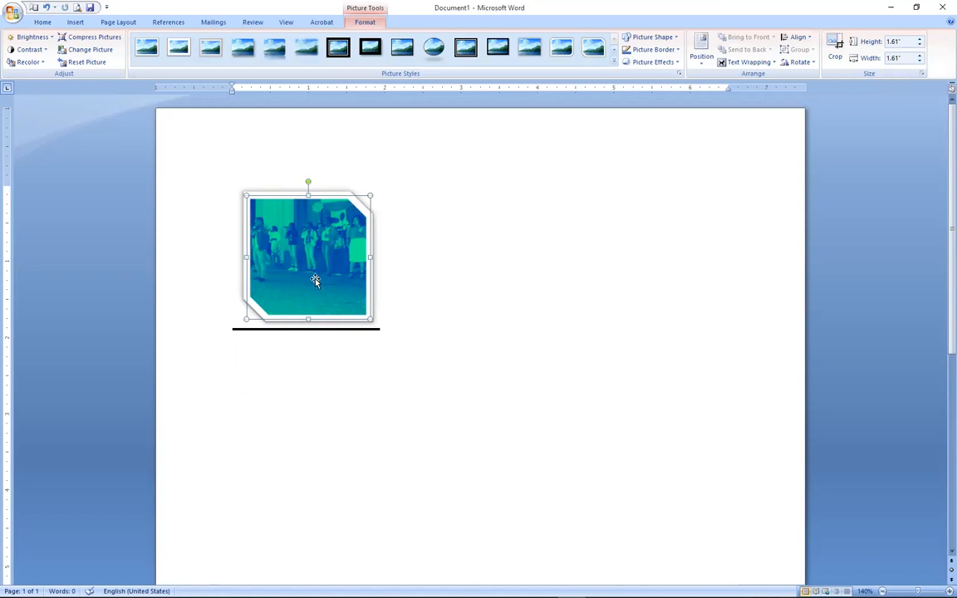
Set the picture's text wrapping to Behind Text and move it to the upper right area of the page
left_click(773, 64)
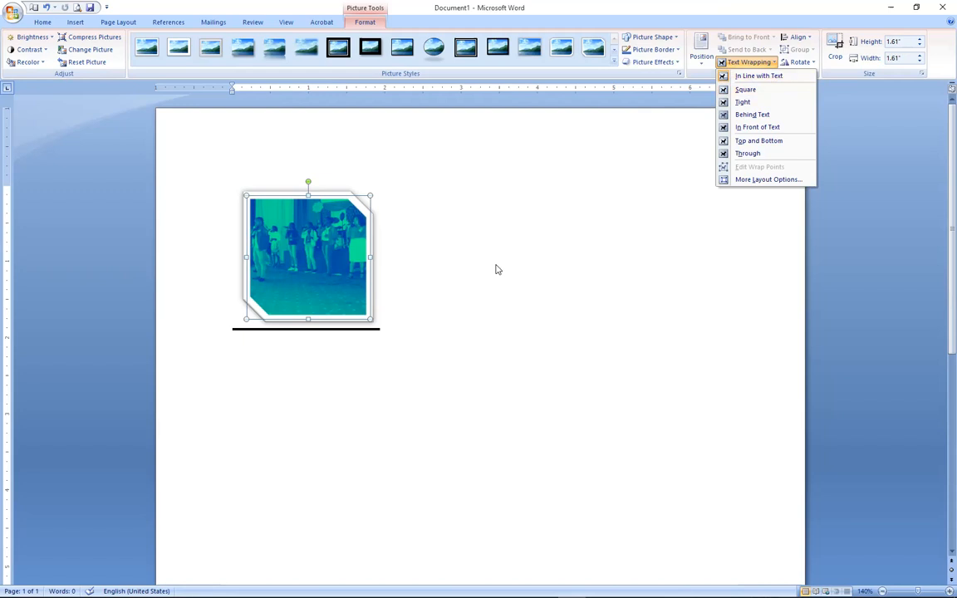
left_click(763, 116)
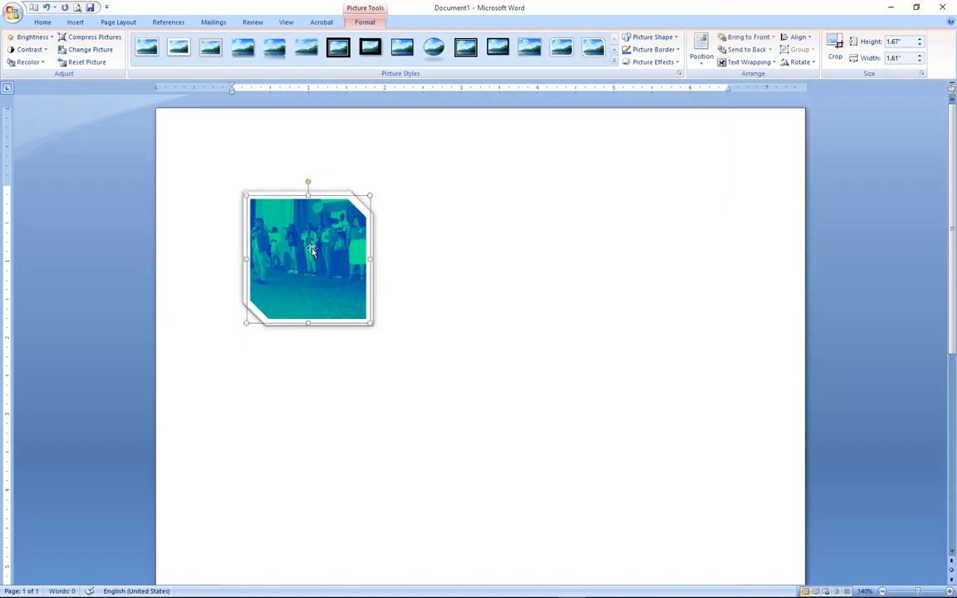
left_click_drag(312, 249, 629, 234)
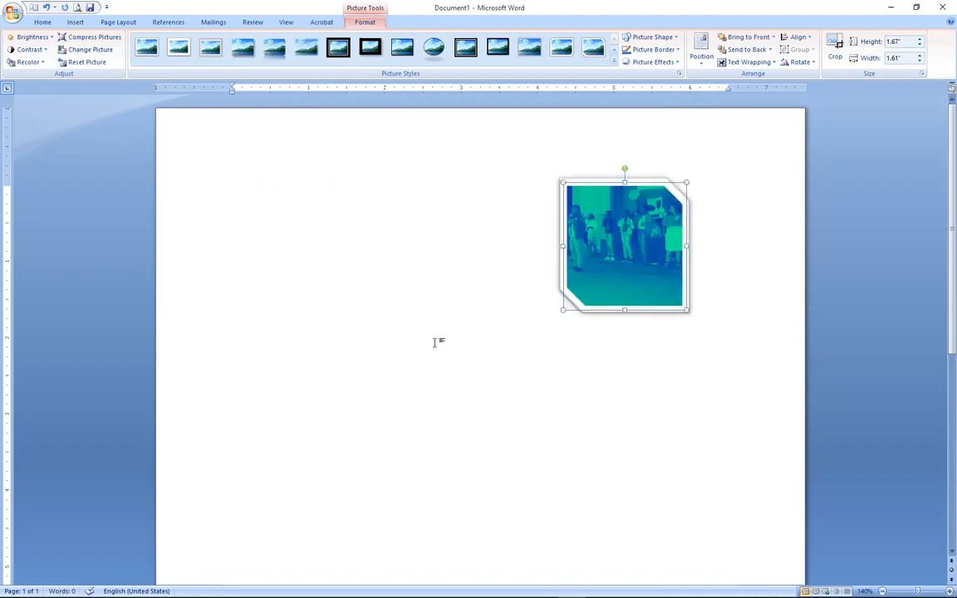
Move the picture to several places around the page, and undo these moves
left_click_drag(615, 247, 412, 241)
left_click_drag(429, 182, 428, 366)
left_click_drag(356, 416, 631, 380)
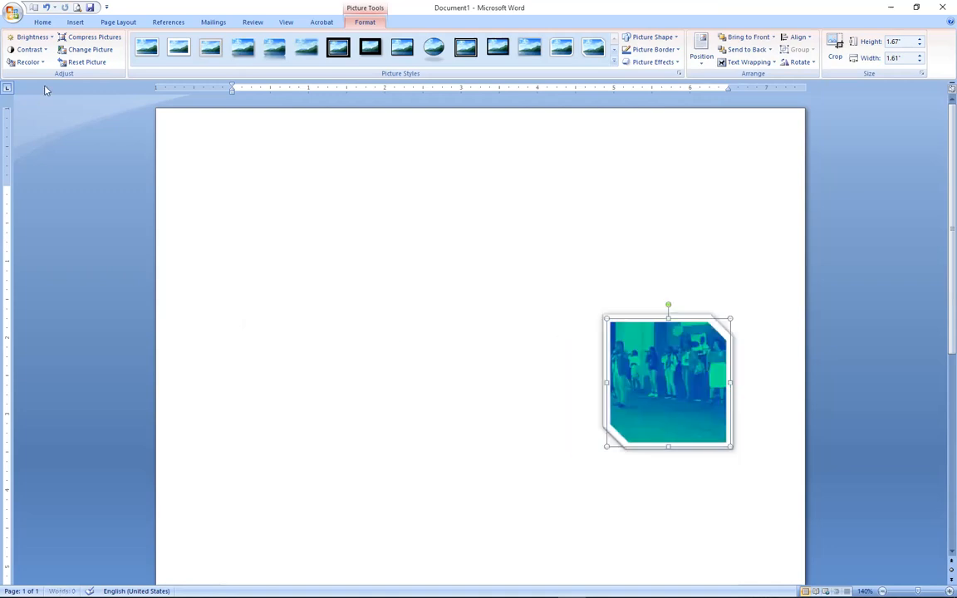
left_click(47, 7)
left_click(46, 7)
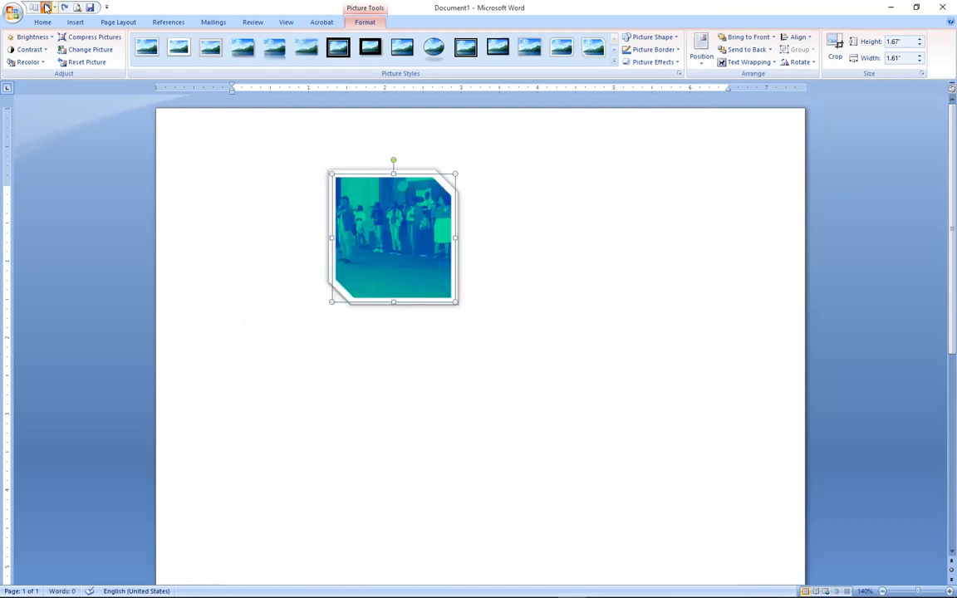
left_click(47, 8)
Move the picture back to the upper left area of the page and reselect it to bring up its formatting tools
left_click_drag(624, 248, 348, 230)
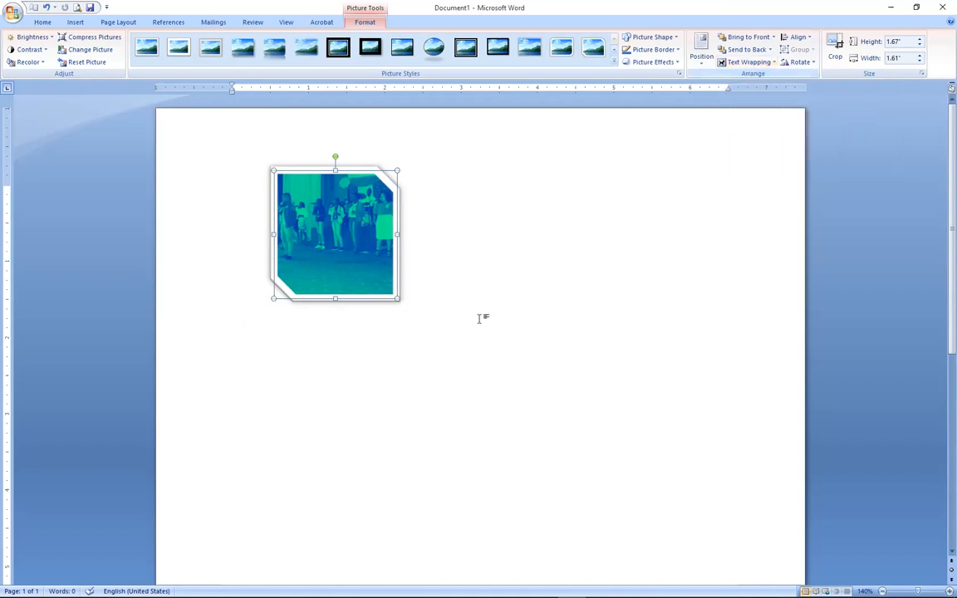
double_click(338, 214)
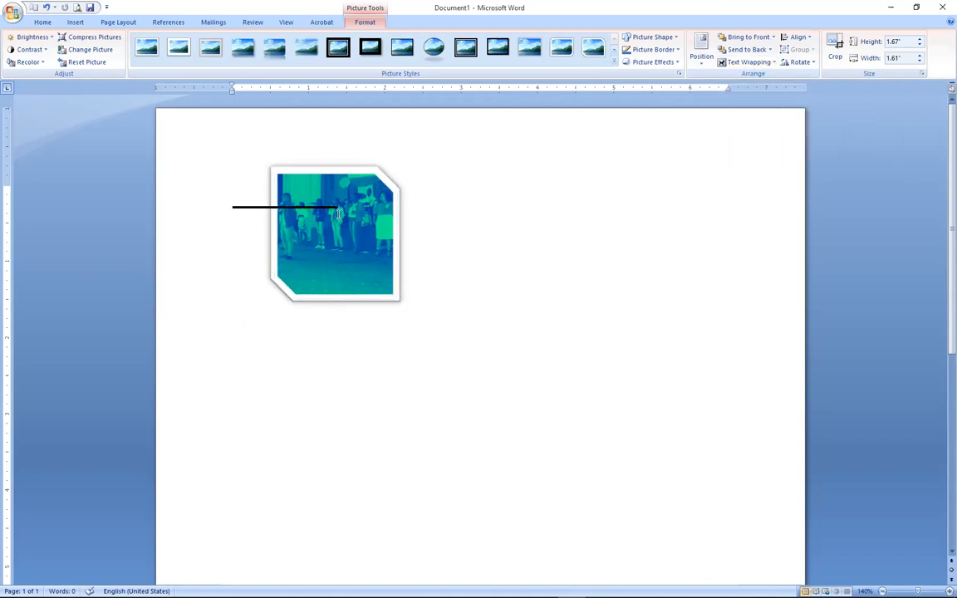
double_click(357, 254)
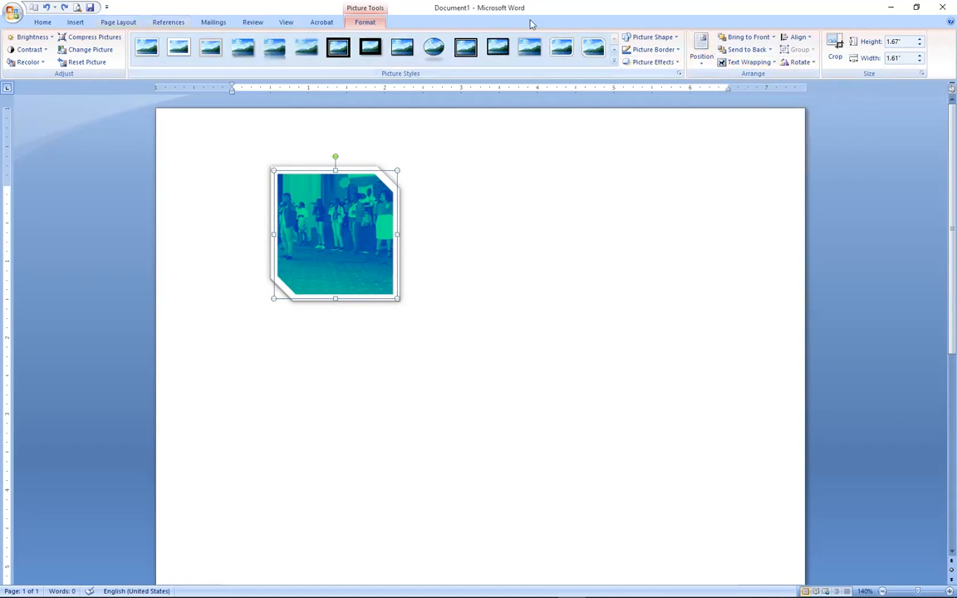
left_click(42, 23)
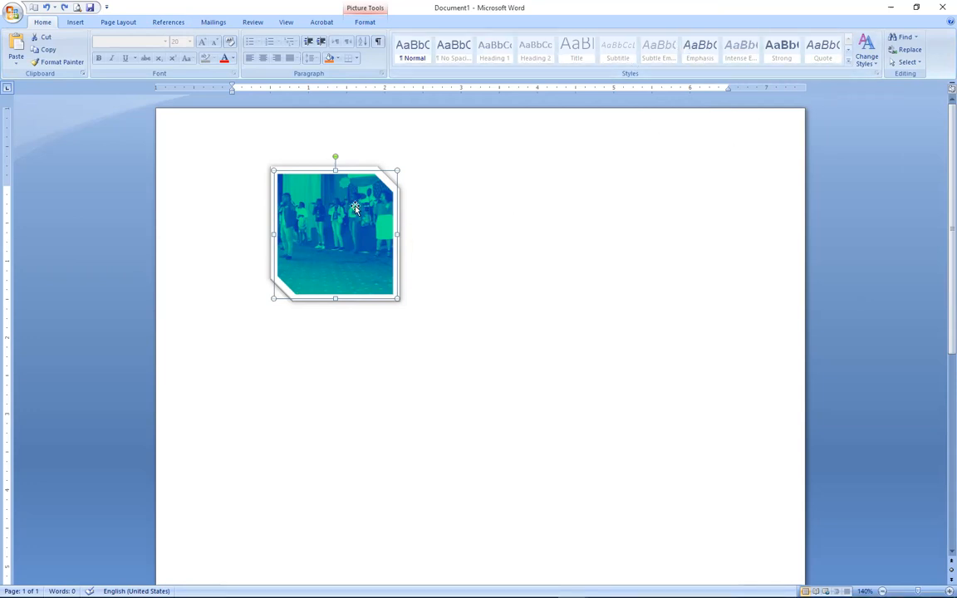
double_click(327, 219)
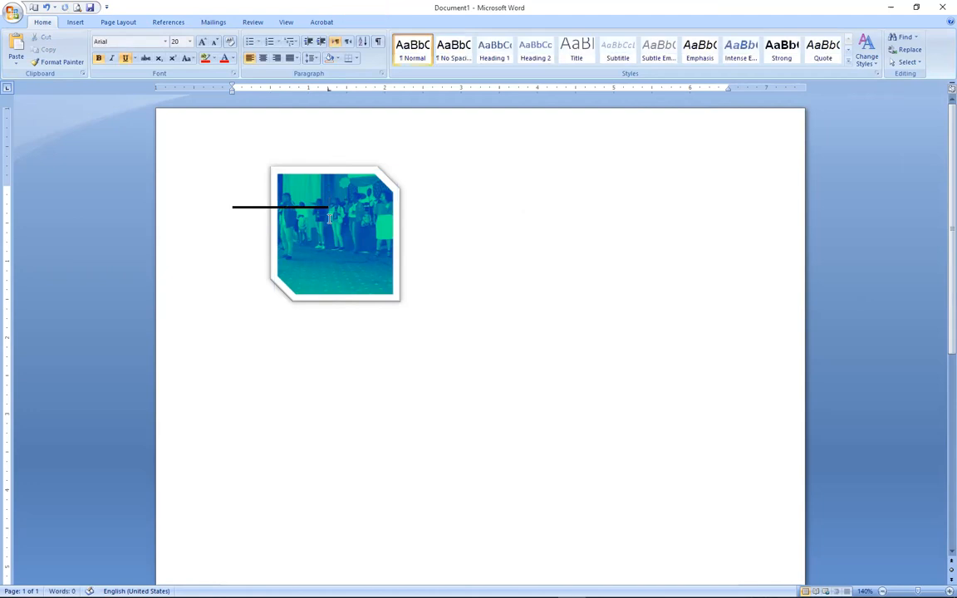
double_click(366, 178)
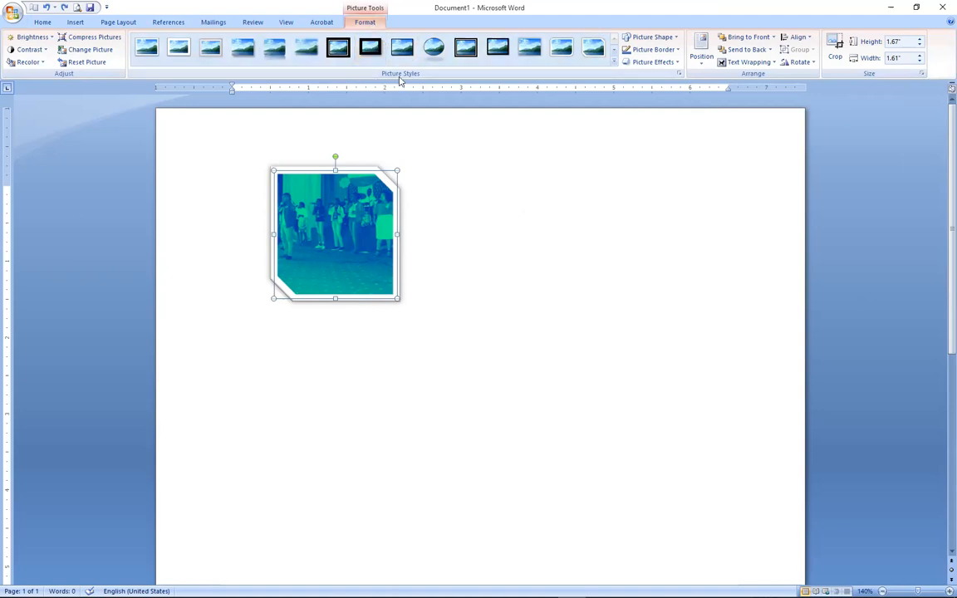
Set the picture's text wrapping to In Line with Text and try to move the picture across the page
left_click(774, 63)
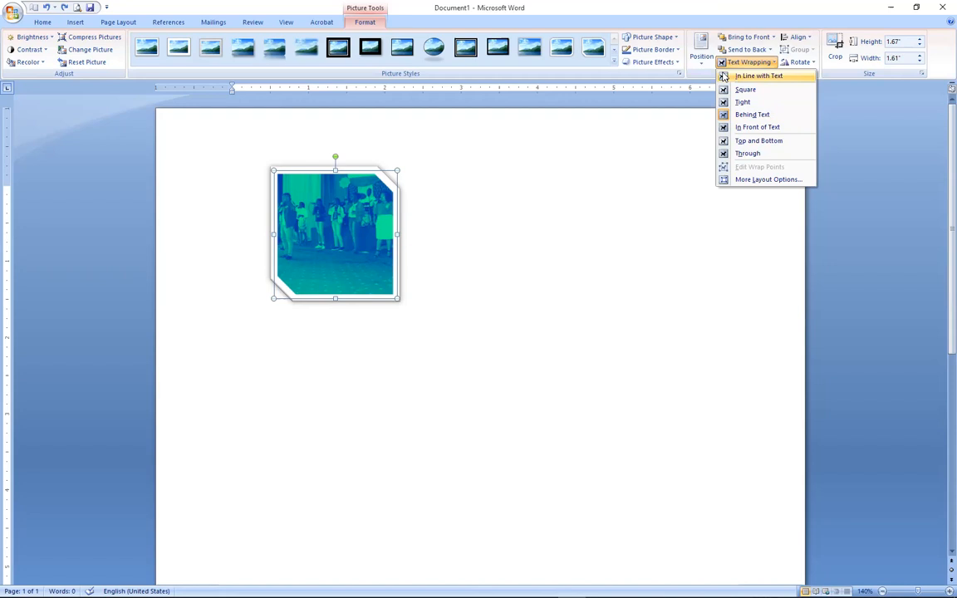
left_click(723, 76)
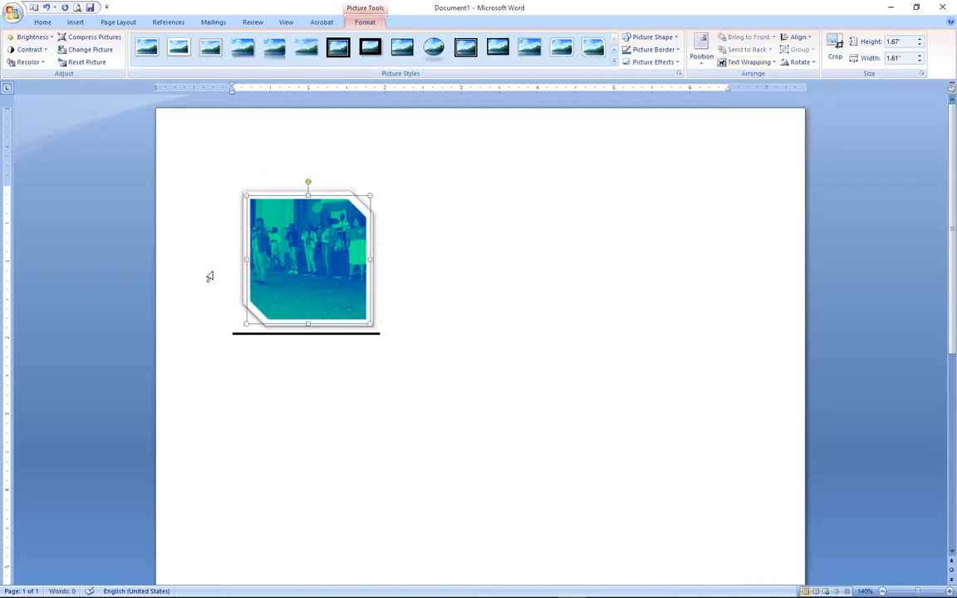
mouse_move(375, 258)
left_mouse_down()
mouse_move(404, 297)
mouse_move(356, 275)
mouse_move(296, 297)
mouse_move(268, 257)
mouse_move(630, 272)
left_mouse_up()
left_click_drag(305, 247, 272, 490)
left_click(361, 241)
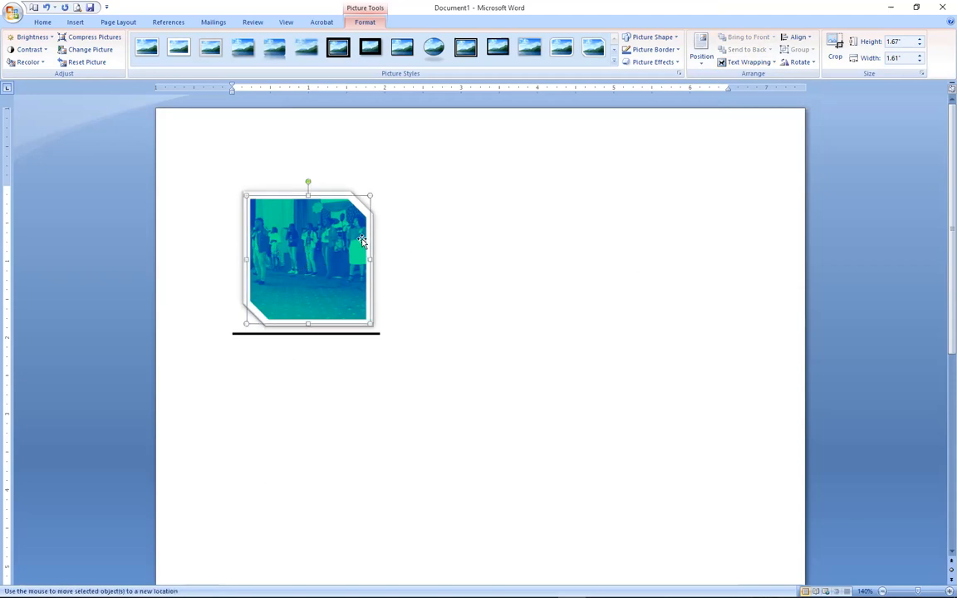
Set the picture's text wrapping to Top and Bottom, and move it around the page, ending near the upper left
left_click(771, 64)
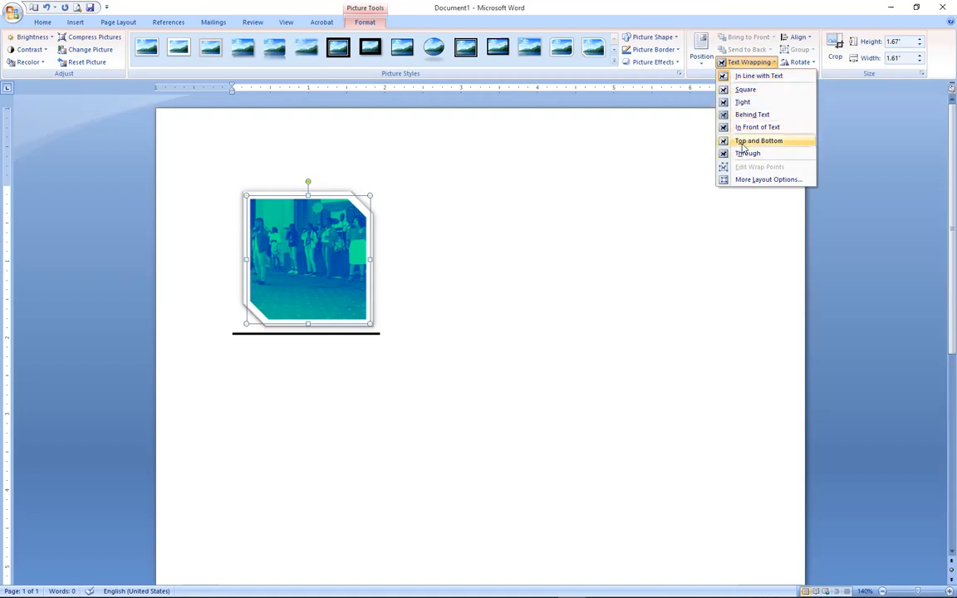
left_click(743, 143)
left_click_drag(583, 256, 357, 479)
left_click_drag(606, 540, 311, 277)
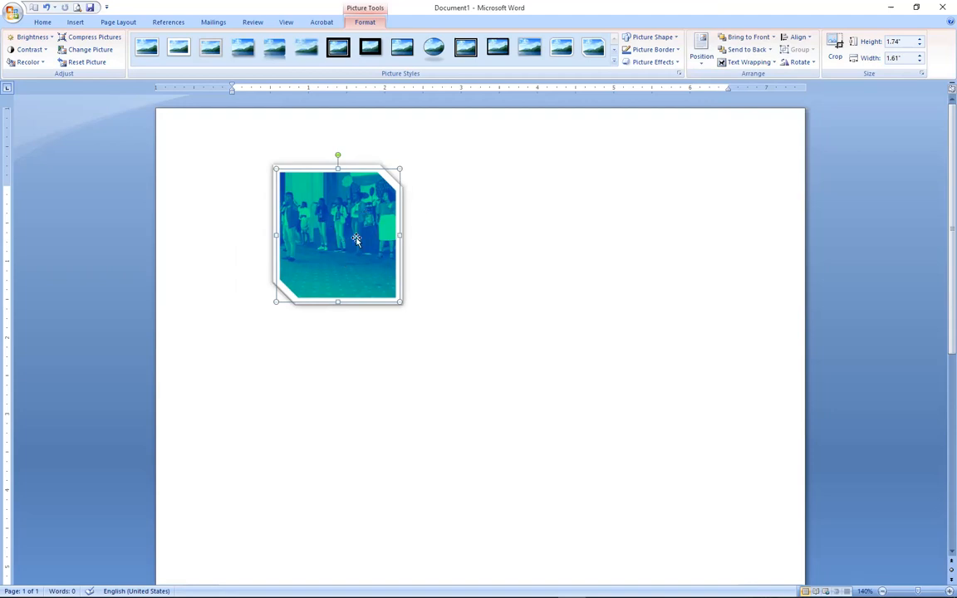
Reselect the picture and examine its available commands, including the Send to Back options
left_click(384, 372)
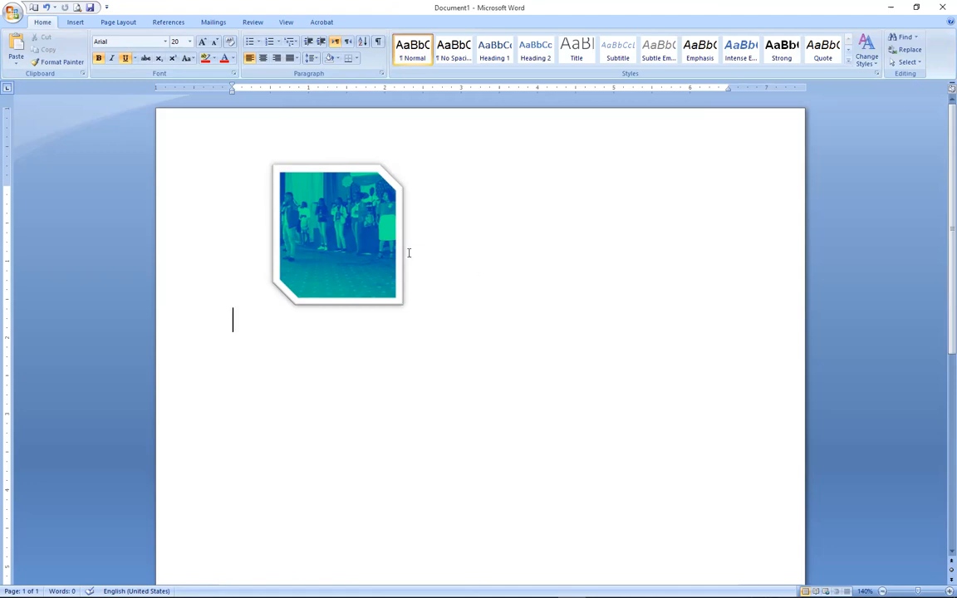
double_click(352, 218)
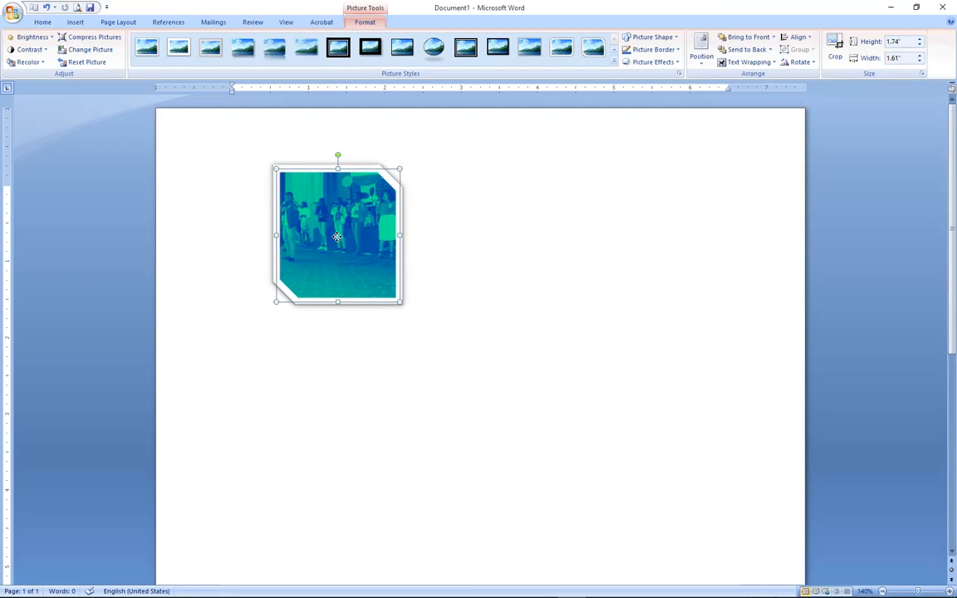
right_click(339, 239)
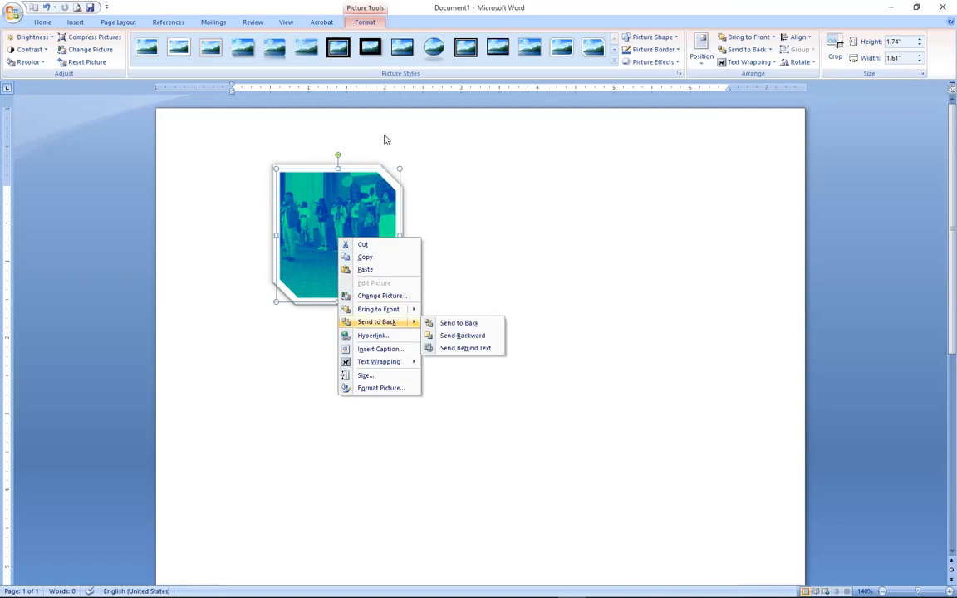
left_click(331, 209)
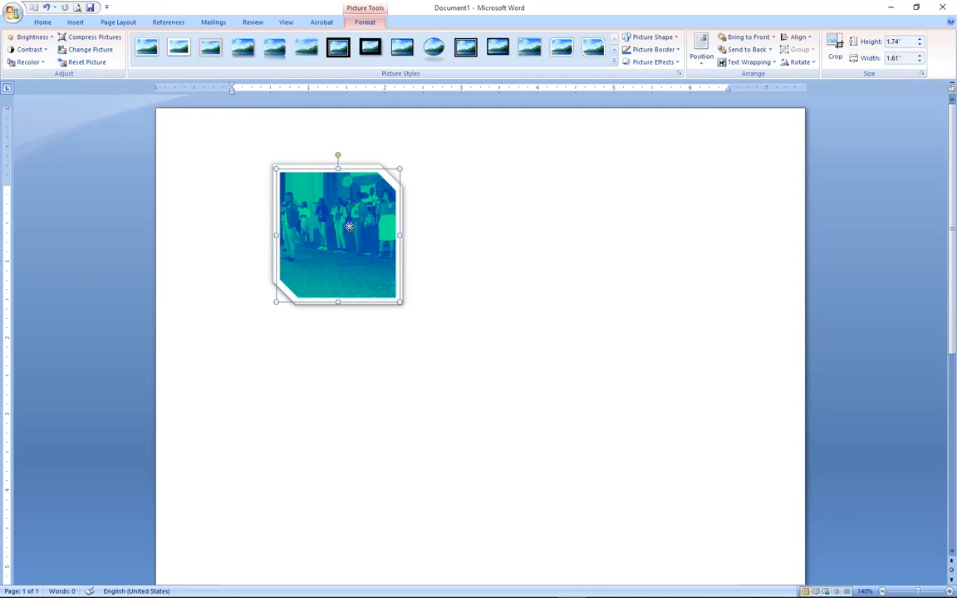
Replace the picture with "African-man-with-Cellphone-1-1024x697" from the Desktop folder, keeping its frame style
left_click(92, 52)
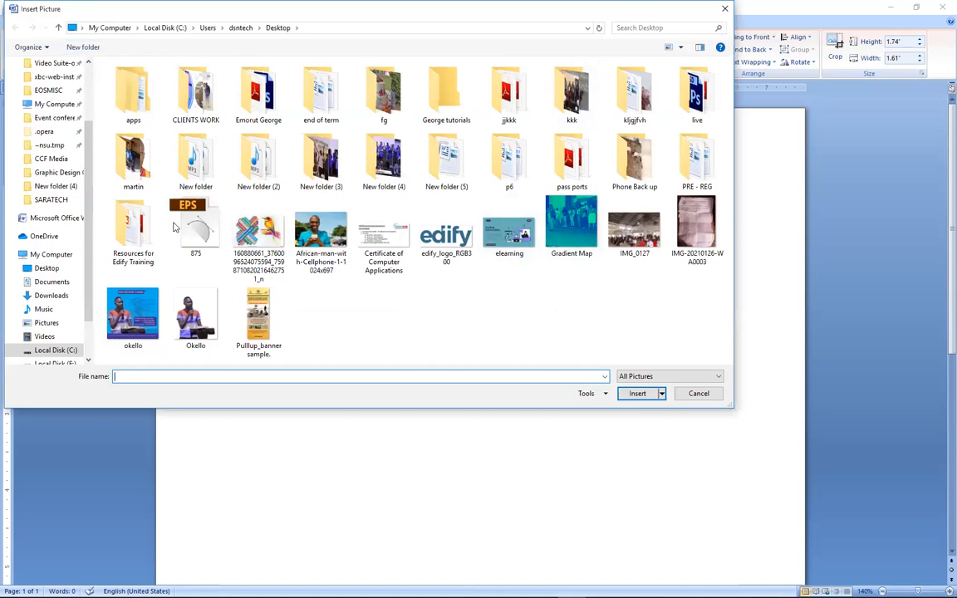
left_click(321, 232)
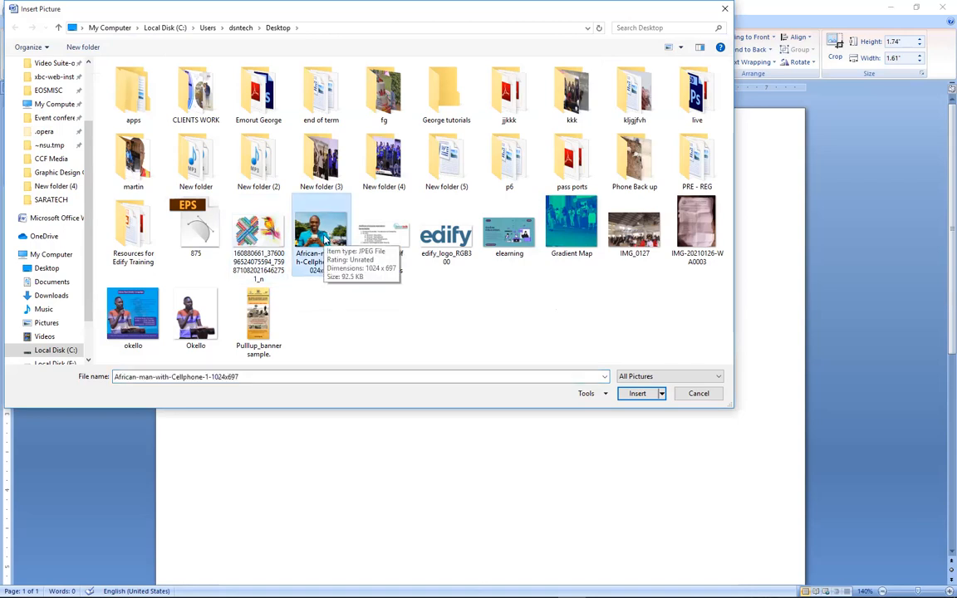
left_click(636, 393)
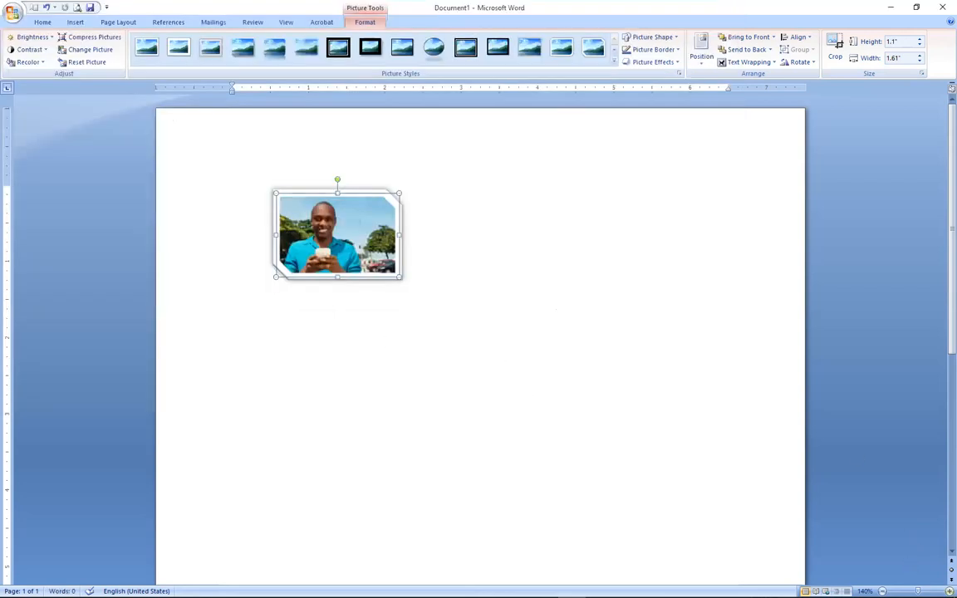
scroll(630, 459, "up", 7)
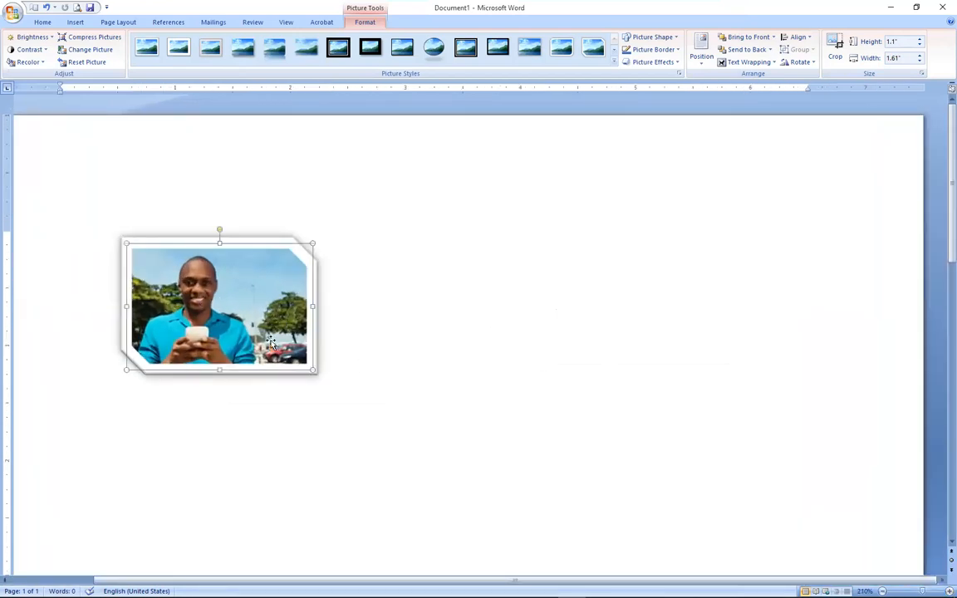
Try the black-framed, metal oval and rotated white picture styles on the man's picture, and apply the upright wide white border style
left_click(431, 352)
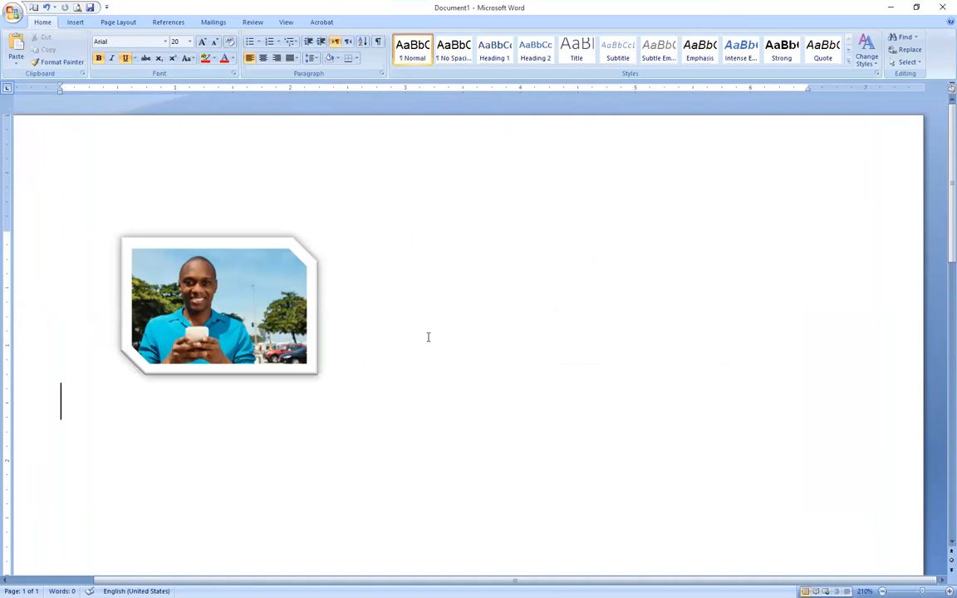
double_click(170, 264)
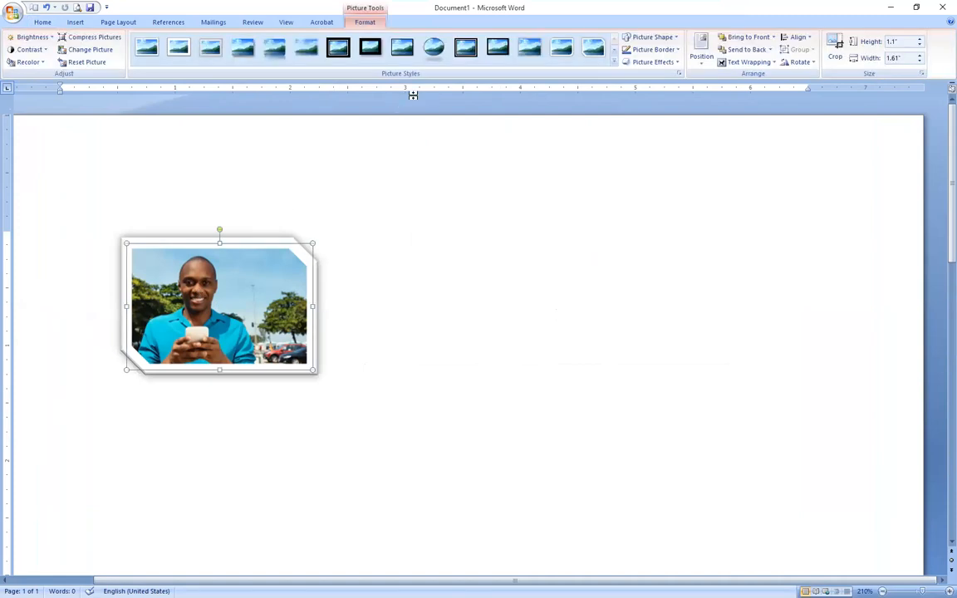
left_click(407, 49)
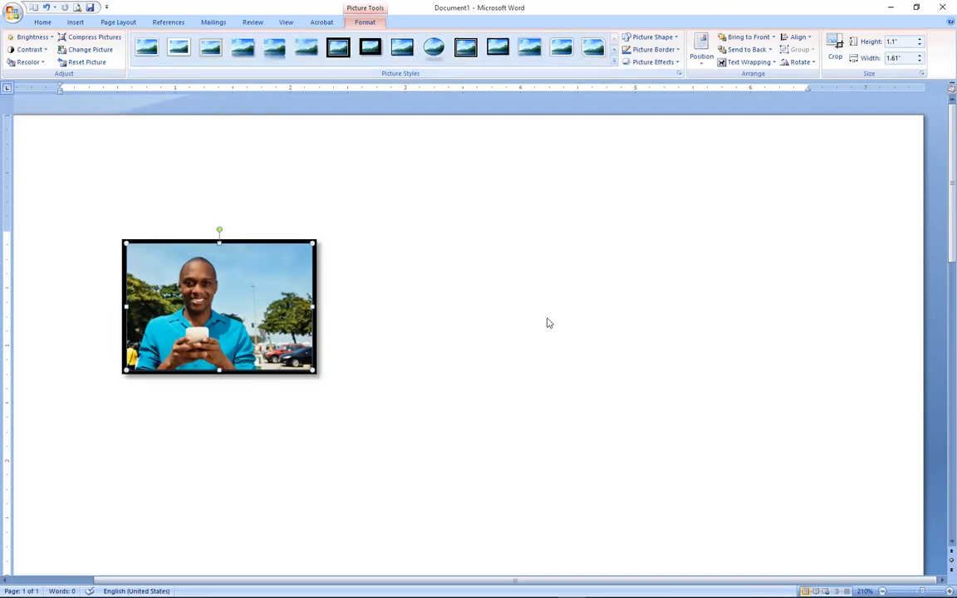
left_click(616, 64)
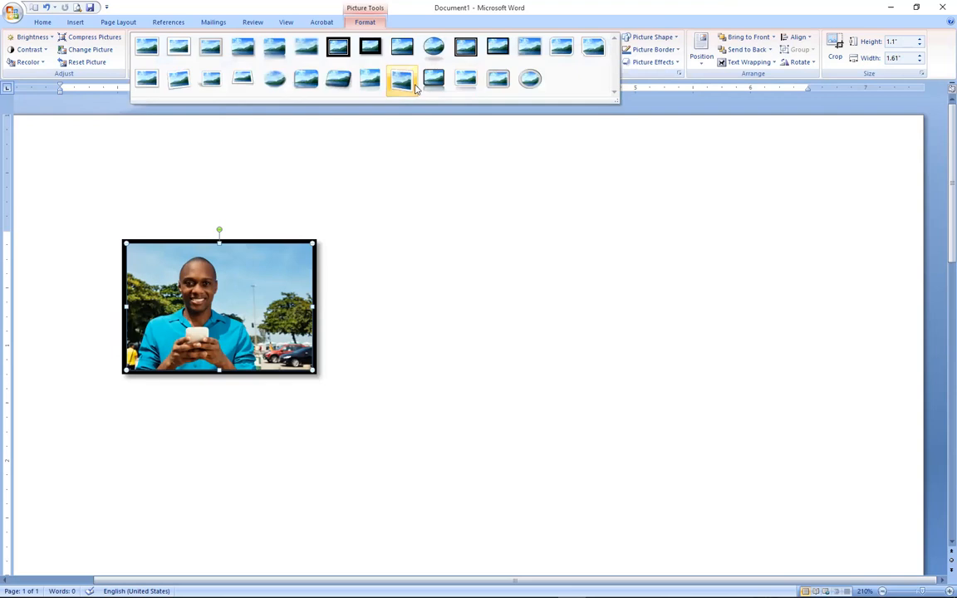
left_click(529, 81)
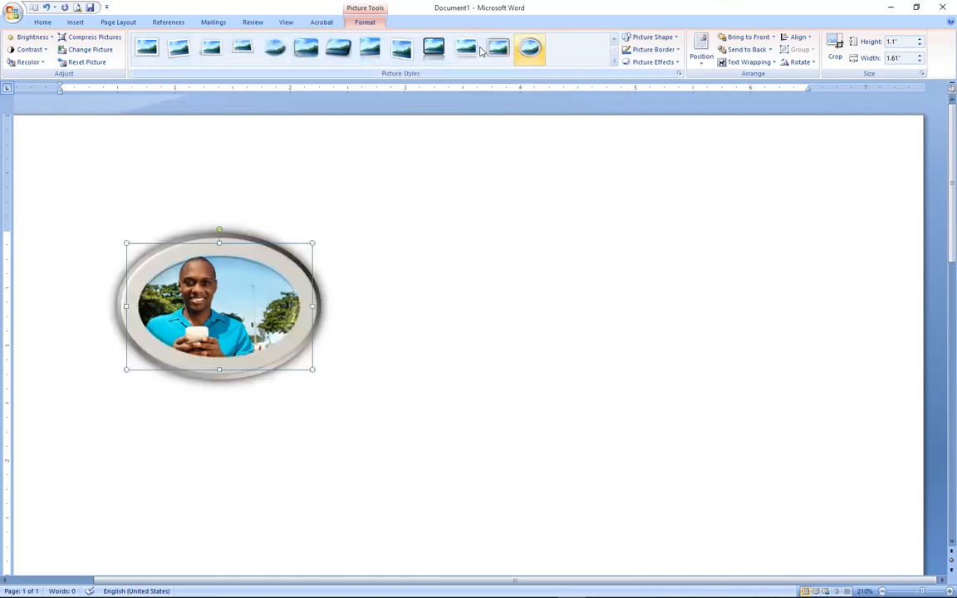
left_click(183, 52)
left_click(146, 47)
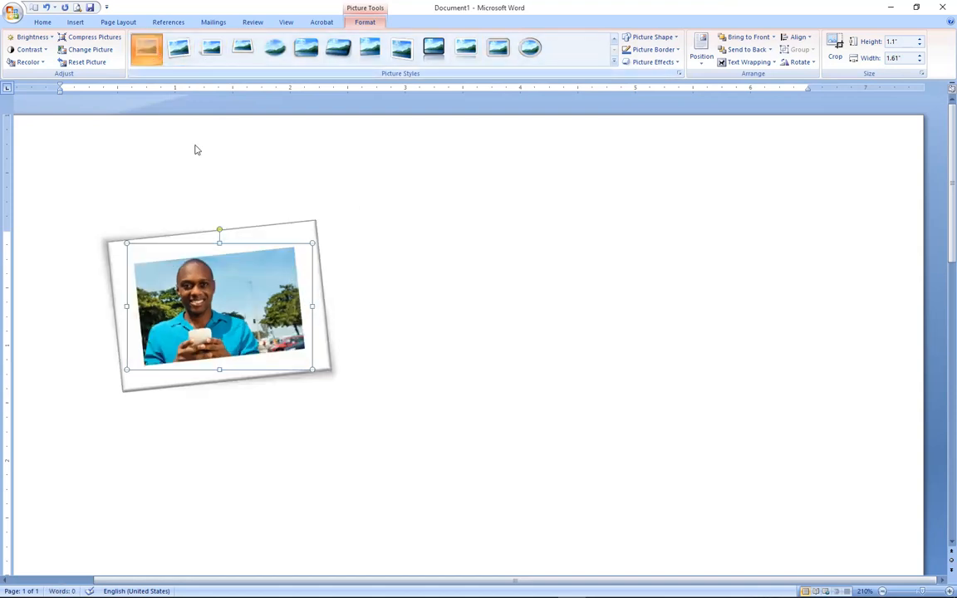
left_click(599, 350)
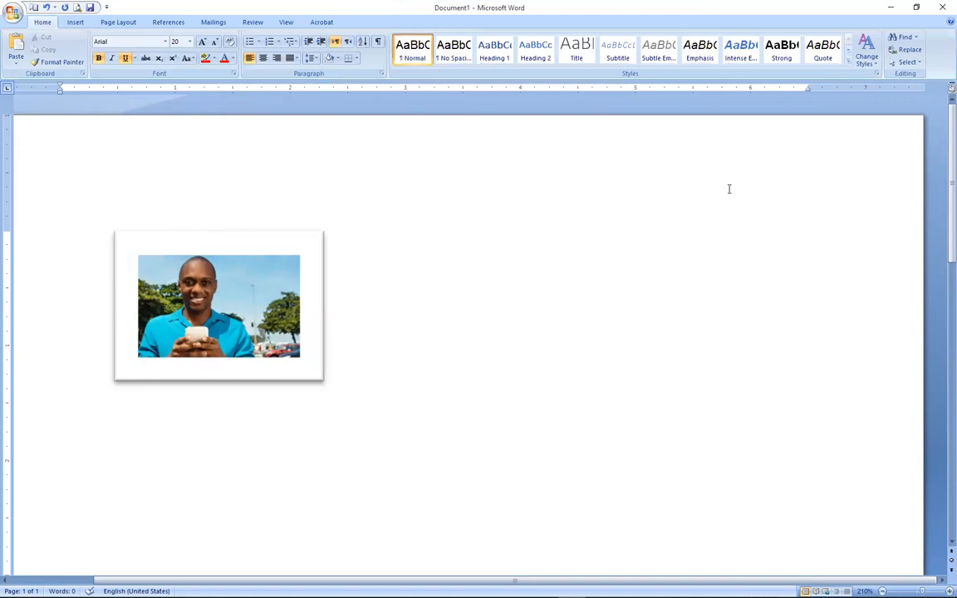
left_click(76, 22)
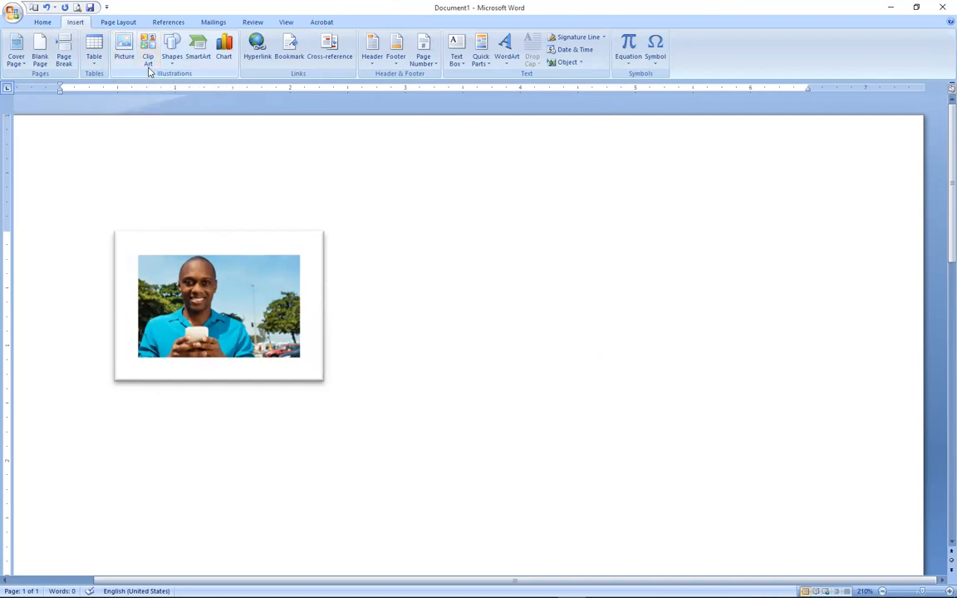
left_click(147, 50)
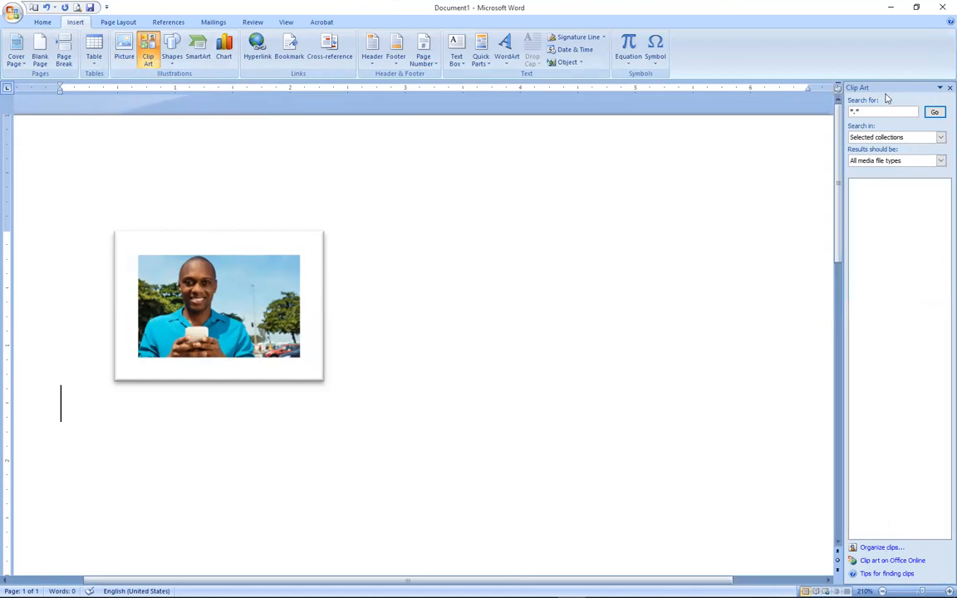
key("Return")
left_click(949, 87)
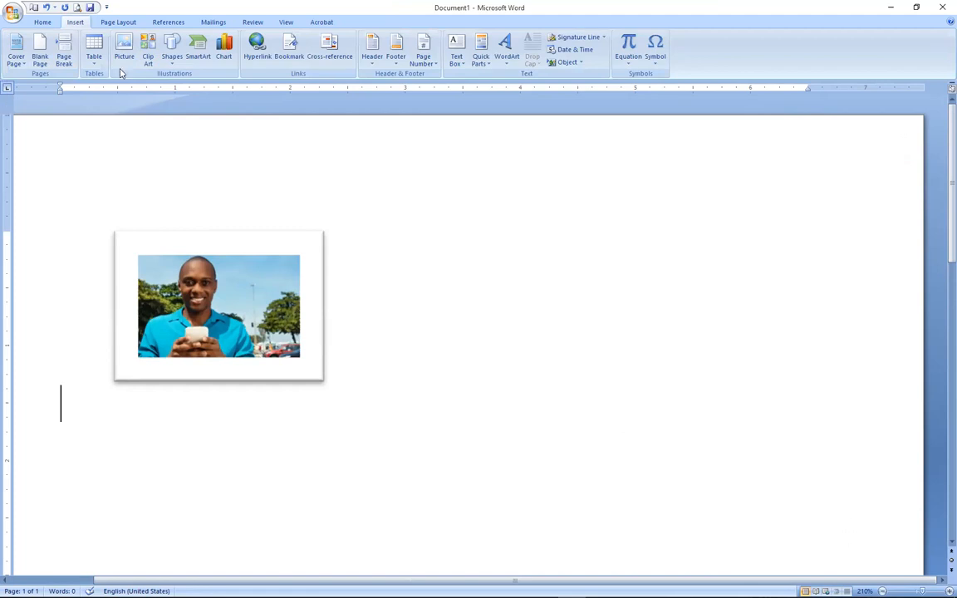
Search the clip art collections for "ball"
left_click(148, 52)
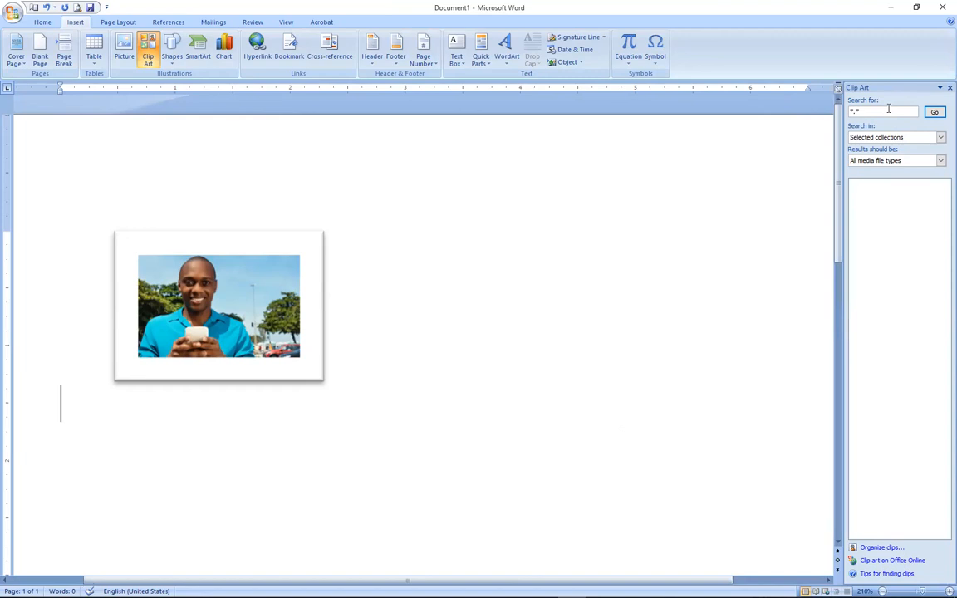
left_click_drag(908, 112, 812, 118)
type("ball")
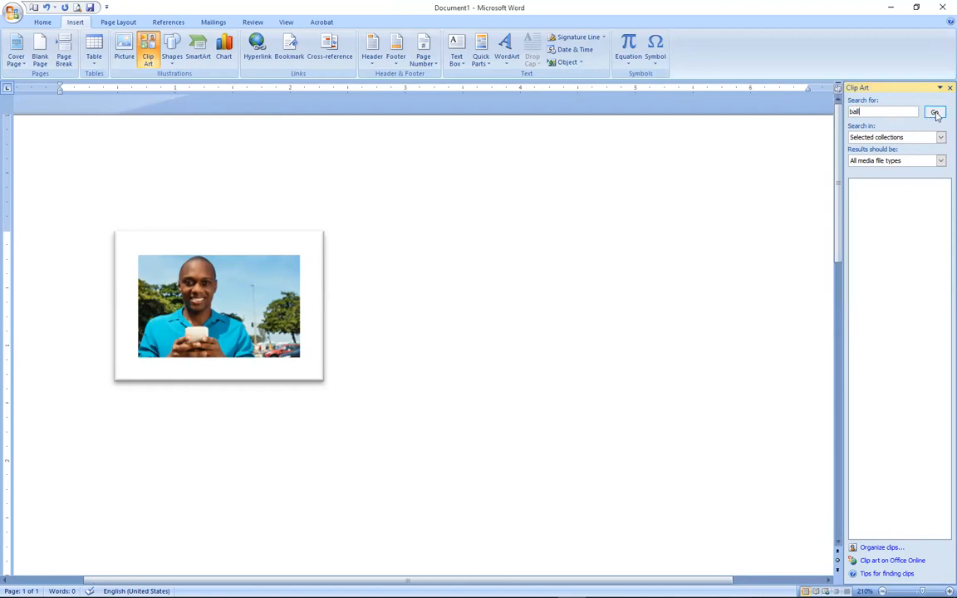
left_click(936, 113)
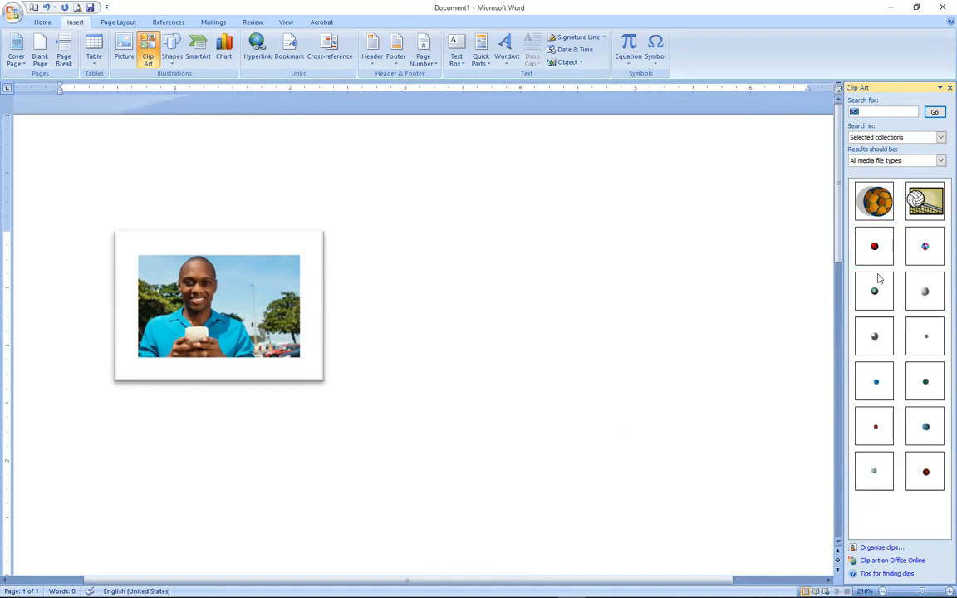
Insert the orange soccer ball and volleyball clips side by side below the picture
left_click(883, 211)
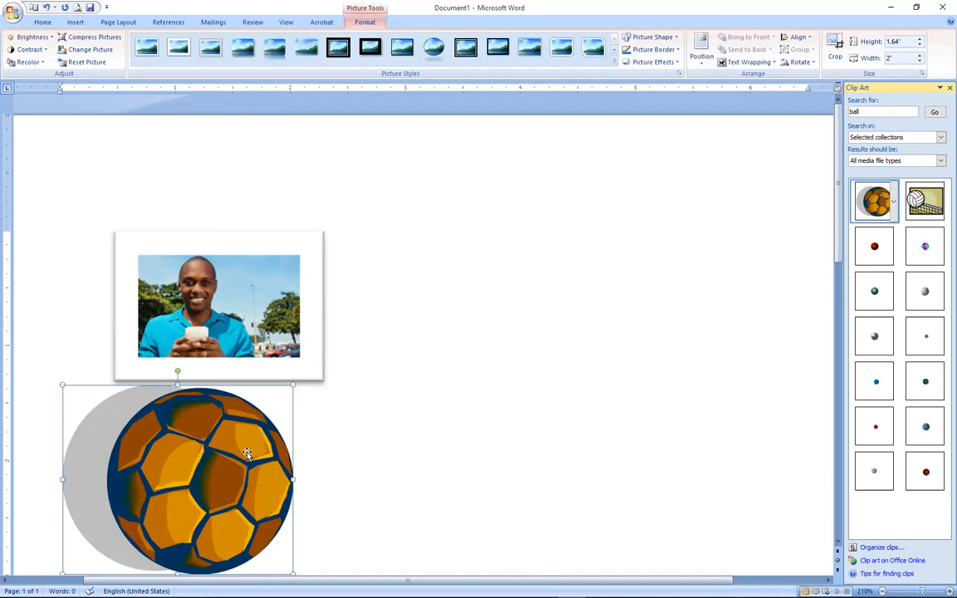
left_click(486, 444)
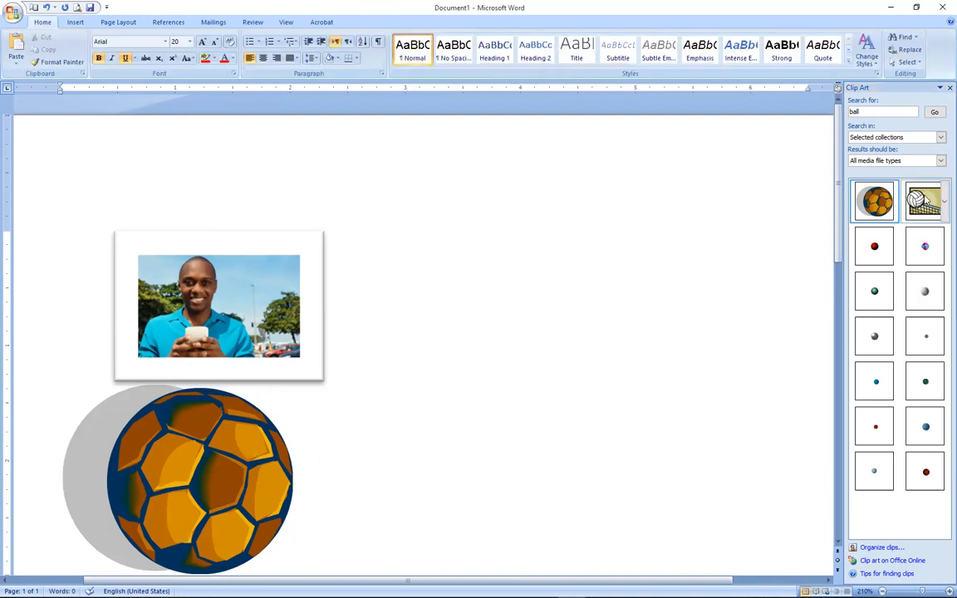
left_click(924, 199)
left_click(341, 428)
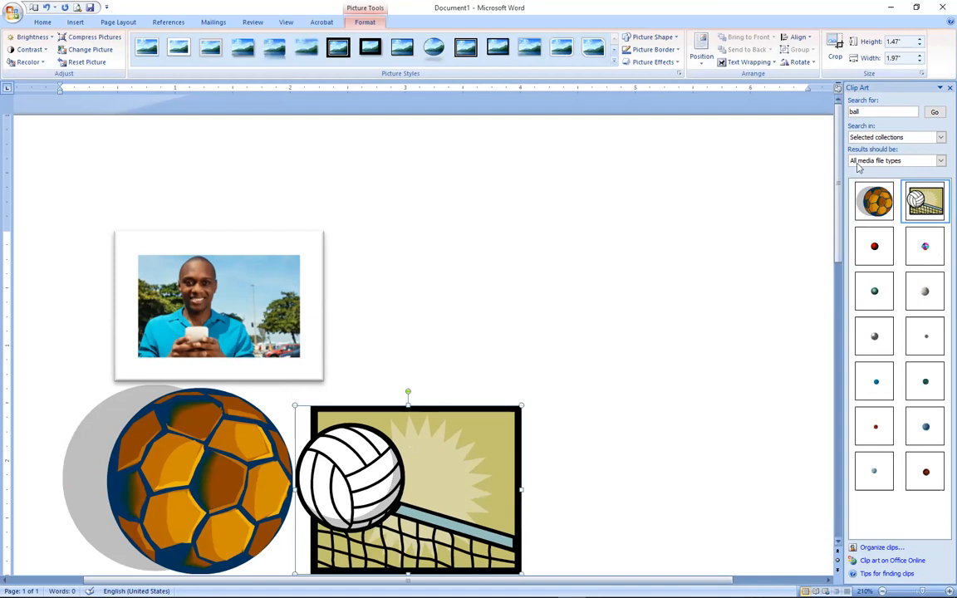
Search the clip art collections for "table"
left_click_drag(871, 112, 846, 112)
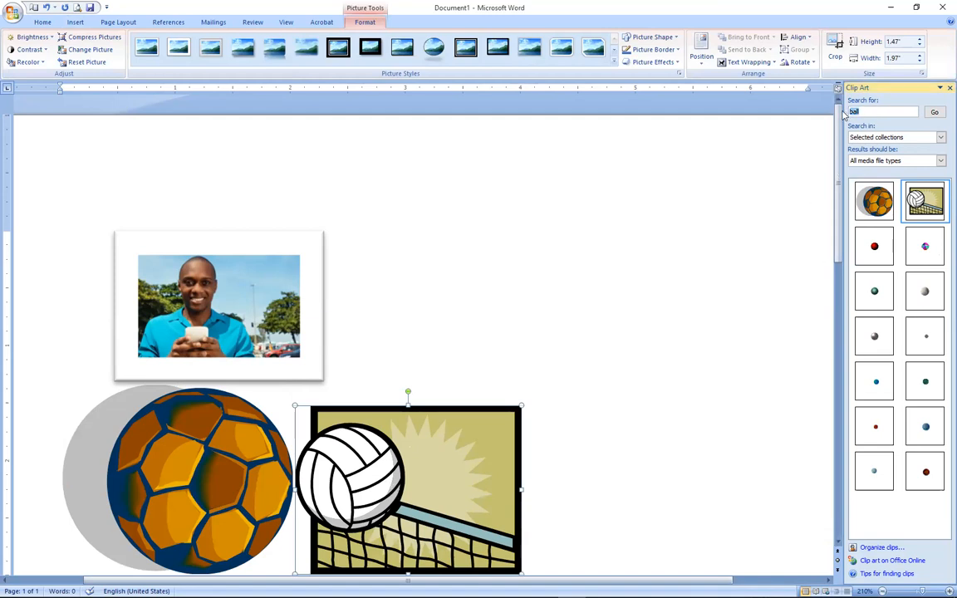
type("table")
left_click(936, 113)
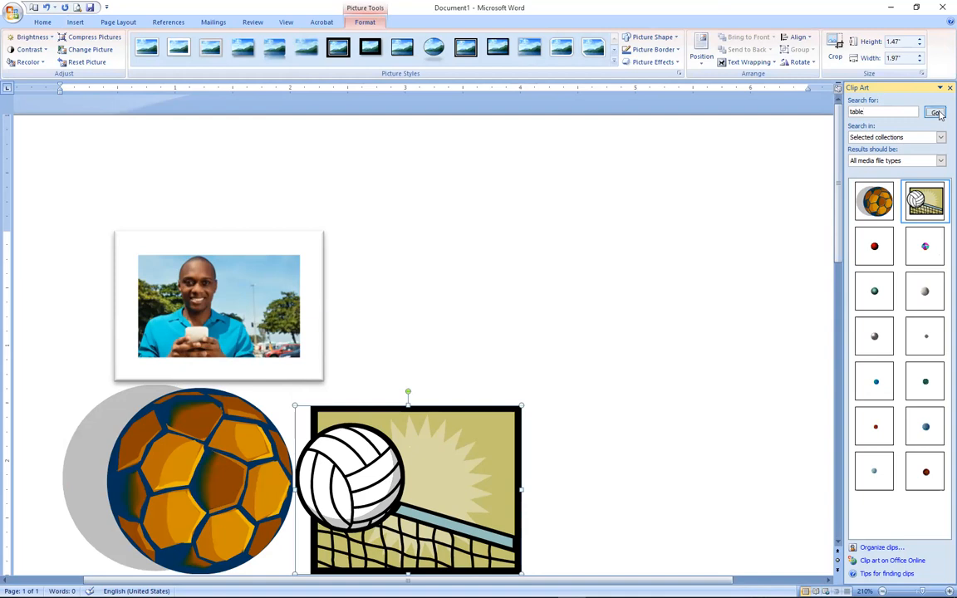
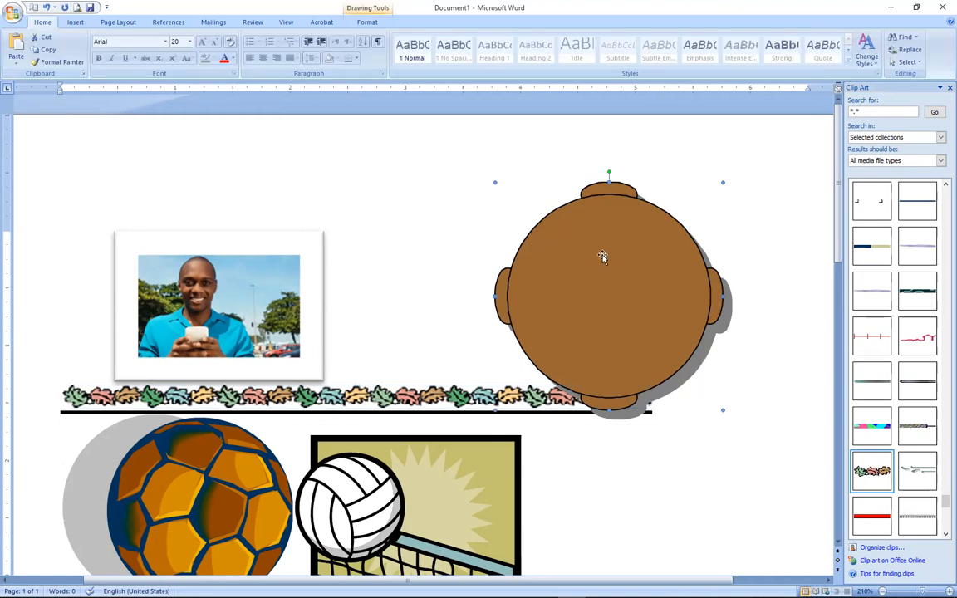
Move the brown round table clip lower on the page and delete the man's picture
left_click_drag(662, 406, 717, 572)
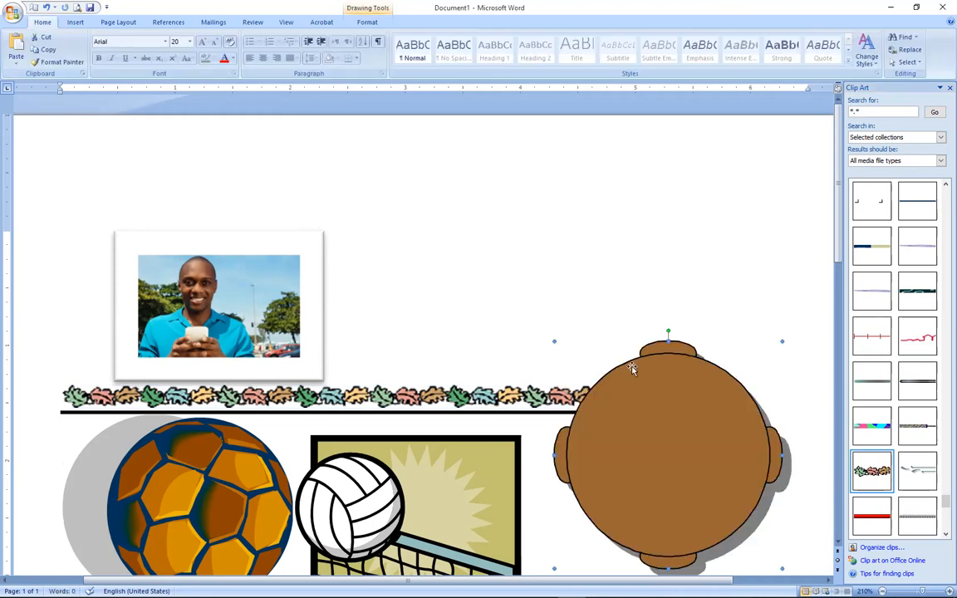
left_click(243, 280)
key("Delete")
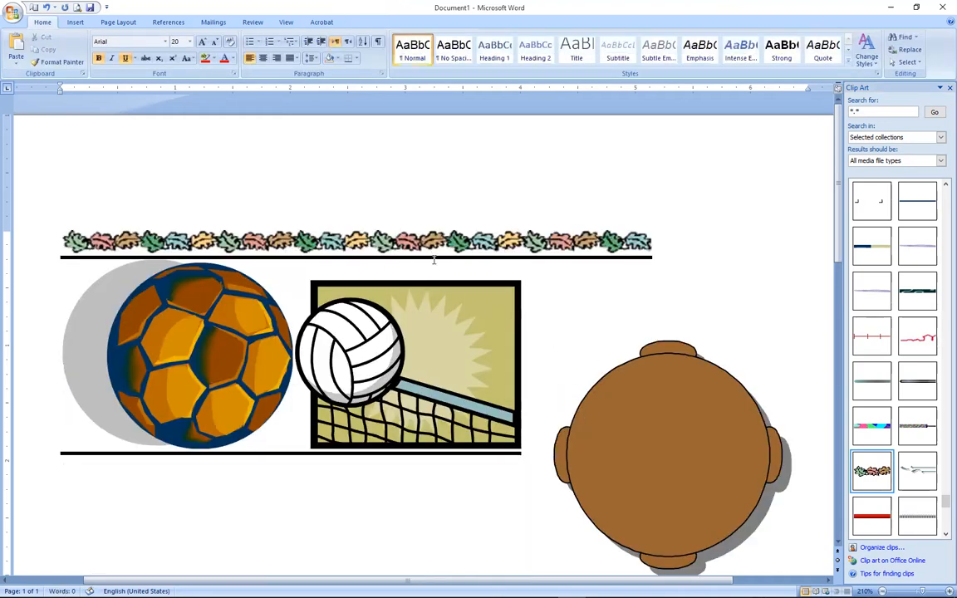
Insert the light bulb clip over the ball clips and zoom the document out to 140%
left_click_drag(943, 501, 944, 318)
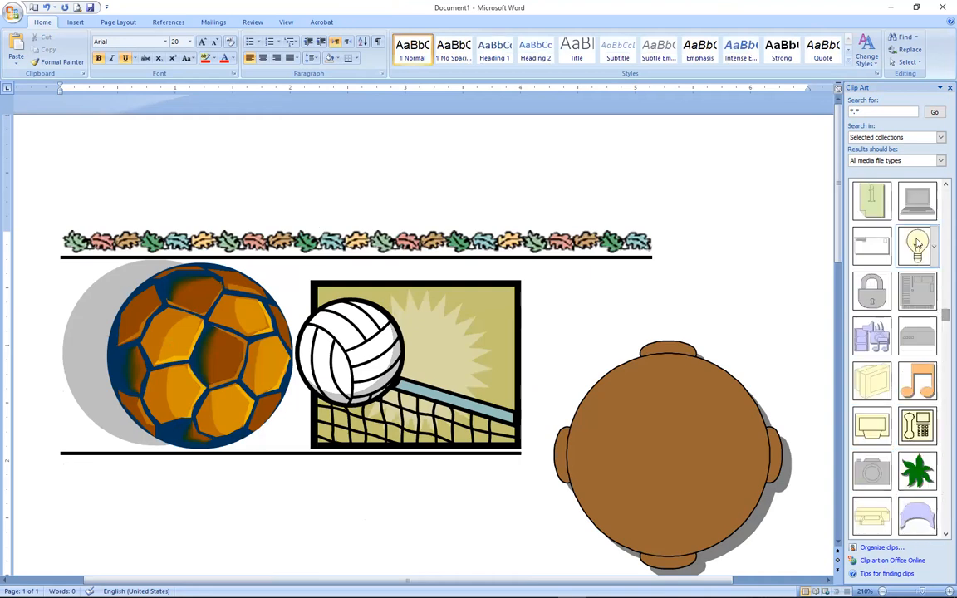
left_click_drag(917, 242, 297, 381)
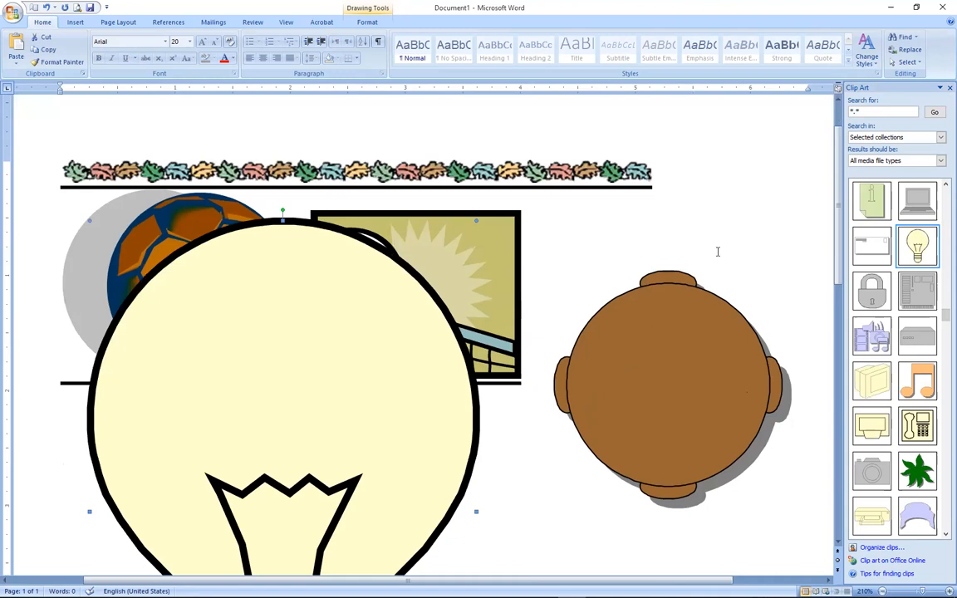
scroll(841, 266, "down", 5)
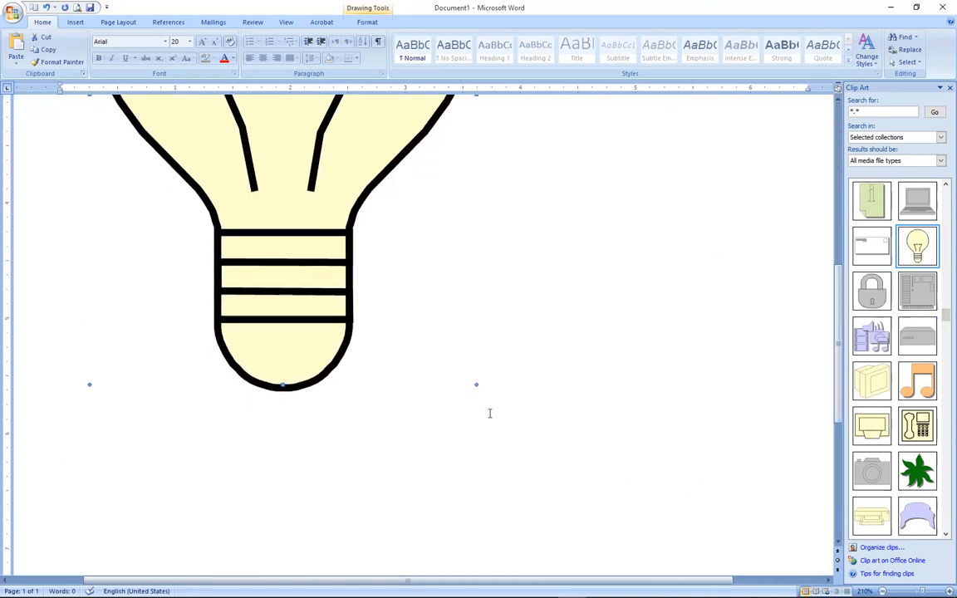
scroll(842, 412, "up", 3)
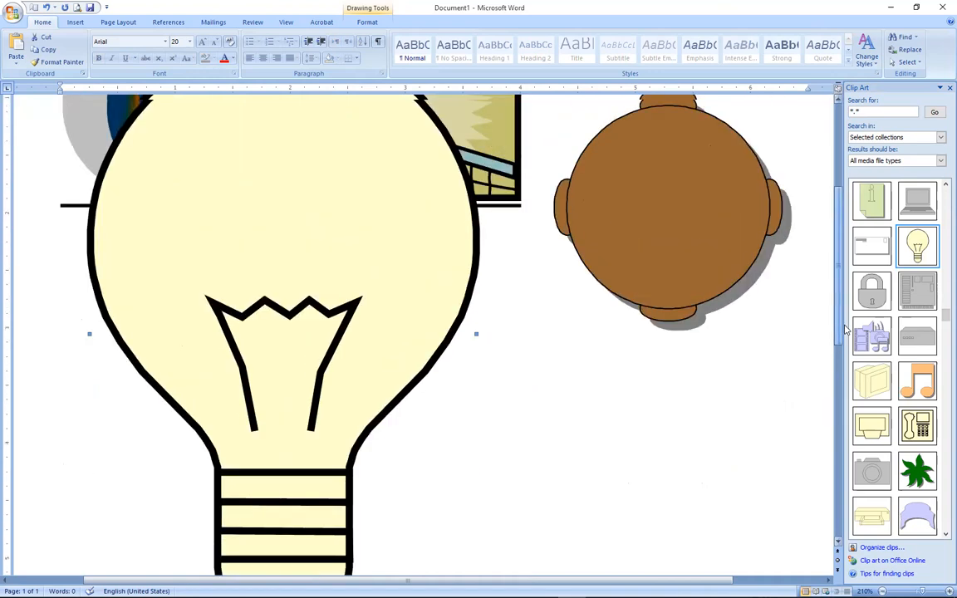
scroll(227, 142, "down", 6)
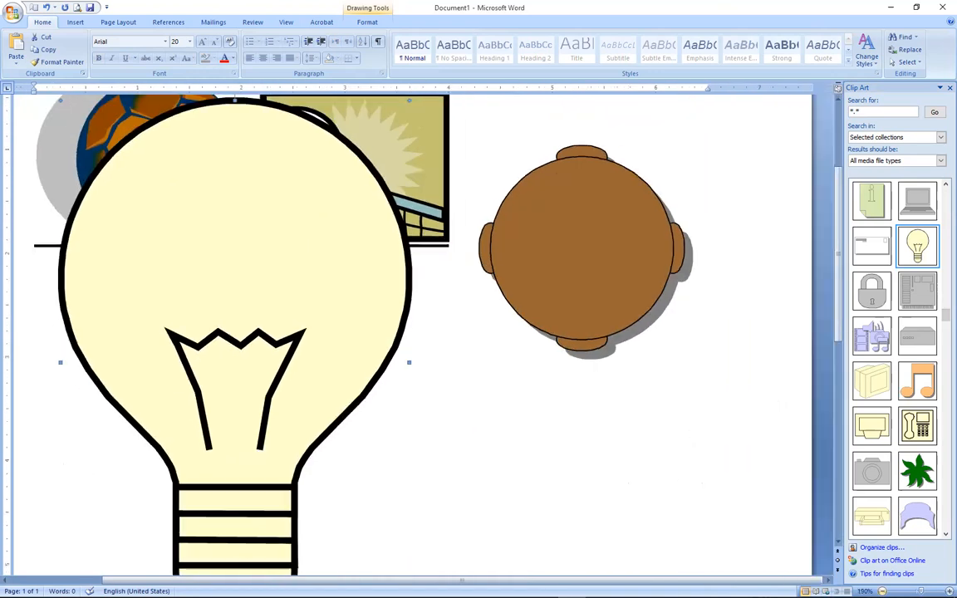
scroll(228, 142, "down", 1)
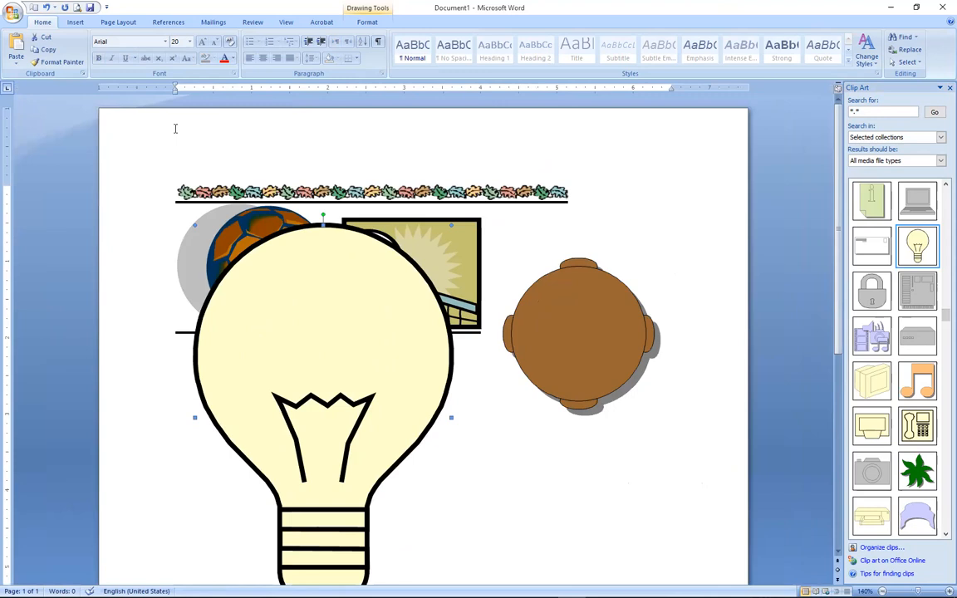
left_click(74, 22)
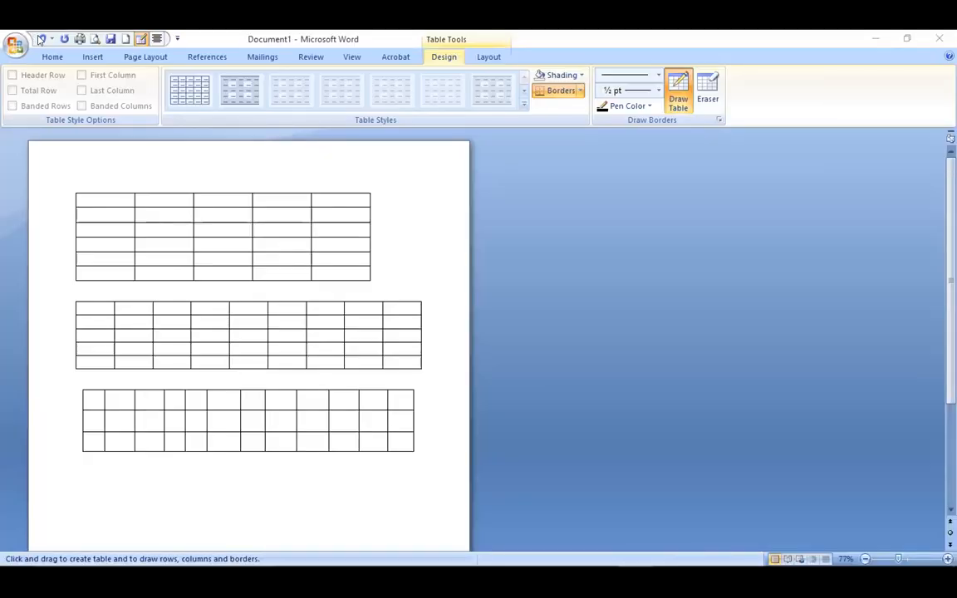
Undo the column lines drawn in the third table, back to its first vertical divider
left_click(374, 265)
left_click_drag(375, 265, 376, 237)
left_click(51, 56)
left_click(41, 40)
left_click(41, 40)
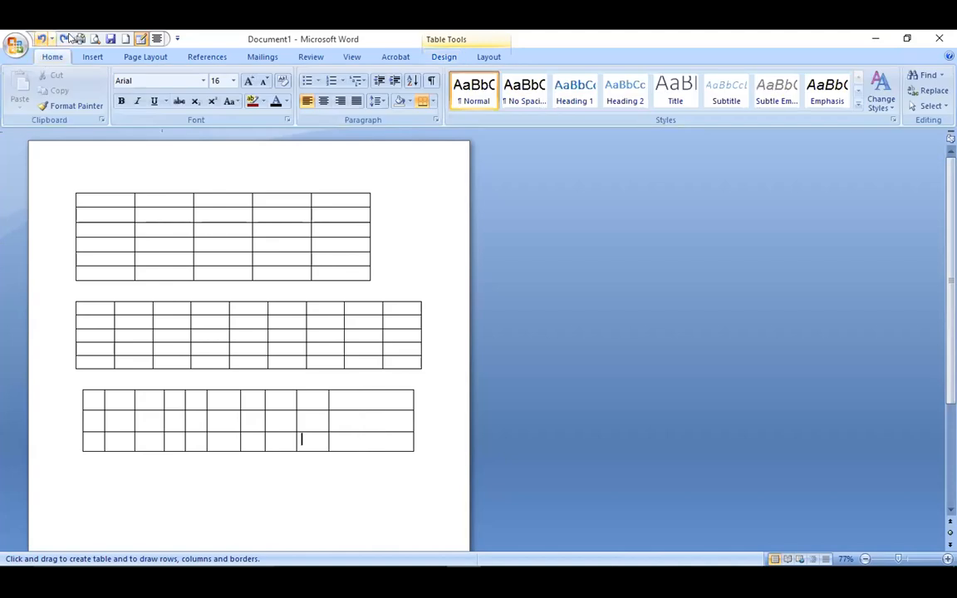
left_click(42, 38)
left_click(40, 38)
left_click(41, 38)
left_click(41, 38)
left_click(40, 38)
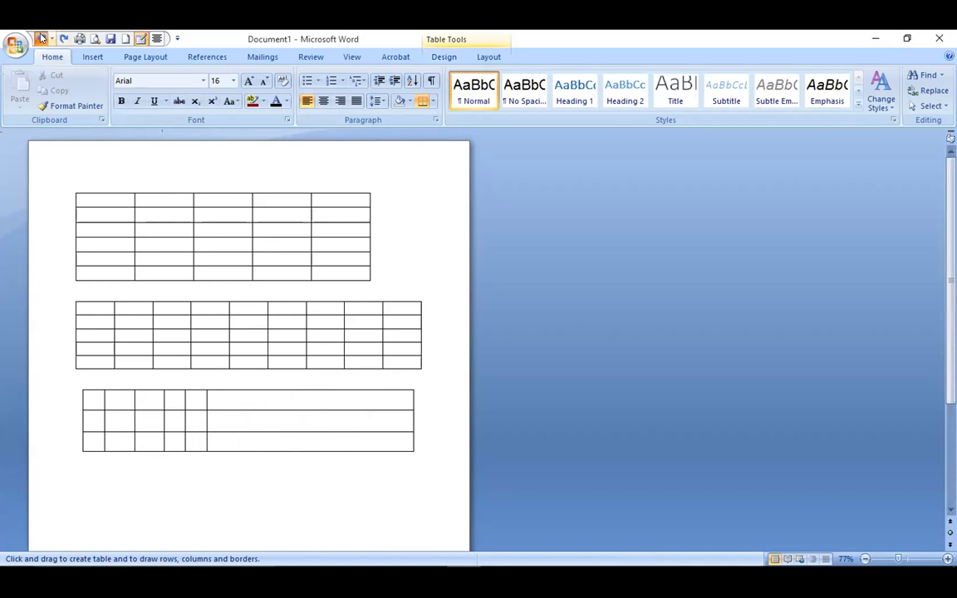
left_click(42, 38)
left_click(42, 38)
left_click(42, 38)
left_click(42, 38)
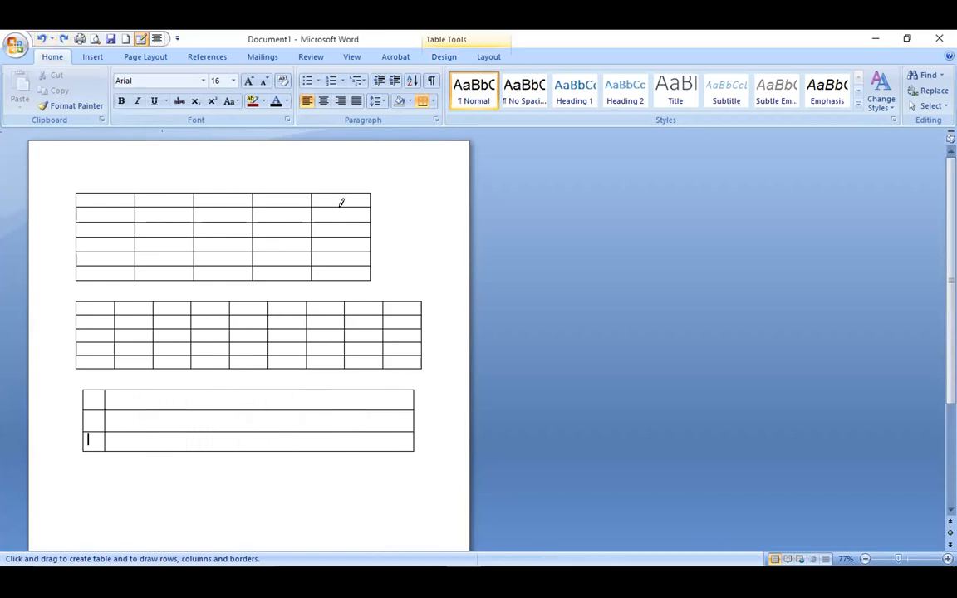
Try to draw a border line along the upper edge of the first table's last column
left_click(371, 184)
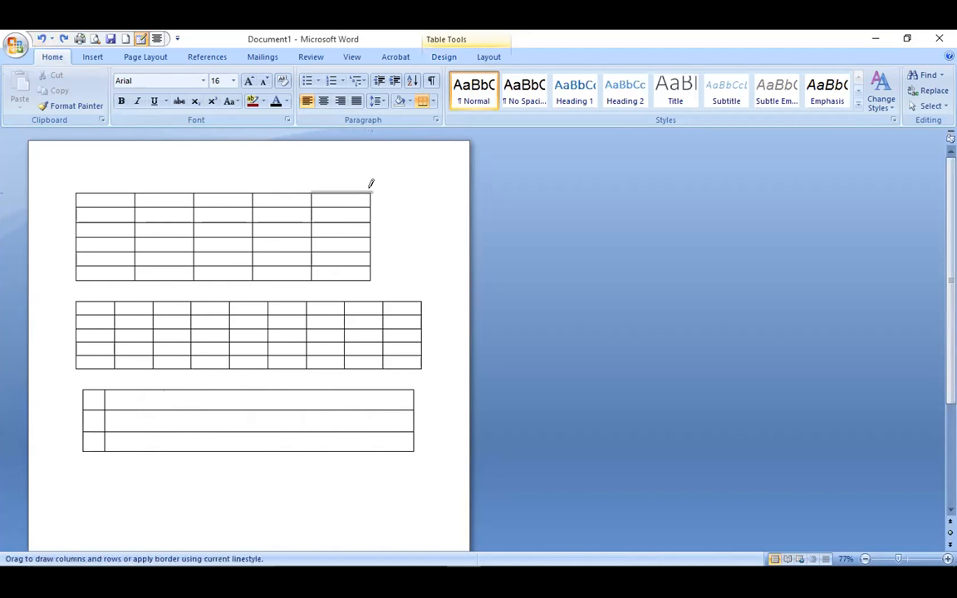
left_click(49, 55)
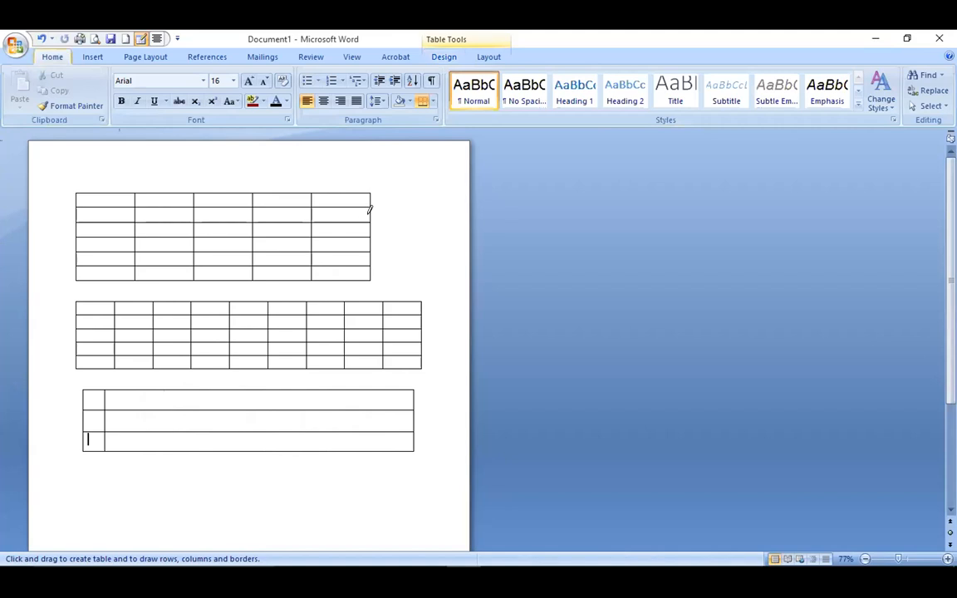
left_click(338, 184)
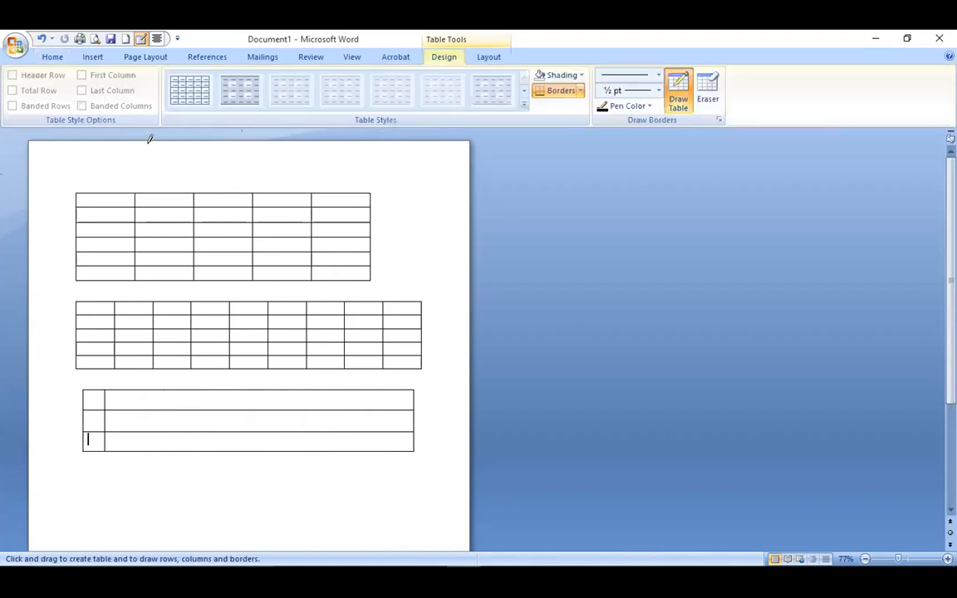
left_click(51, 57)
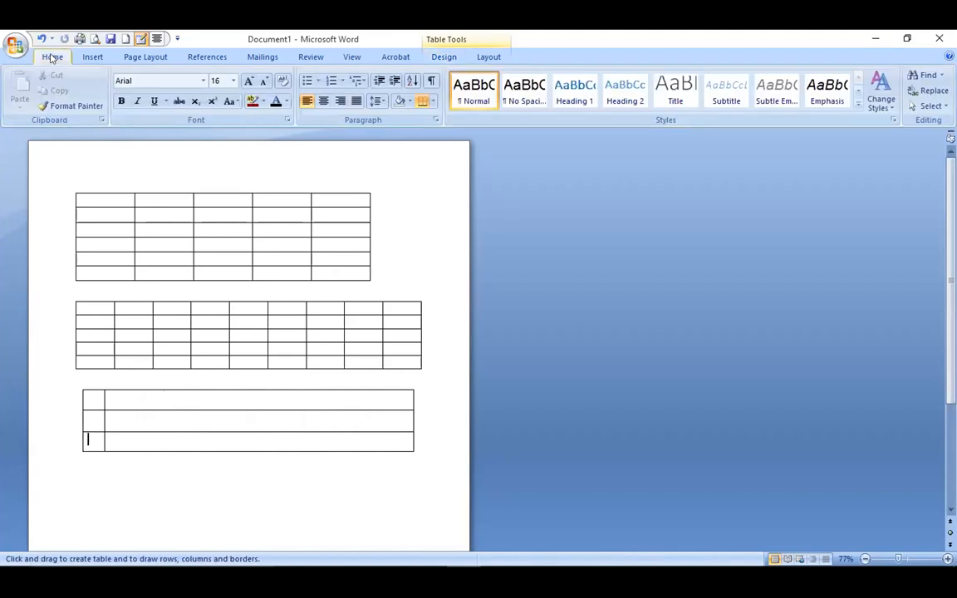
Select the first table's last column and leave table drawing mode
left_click(370, 273)
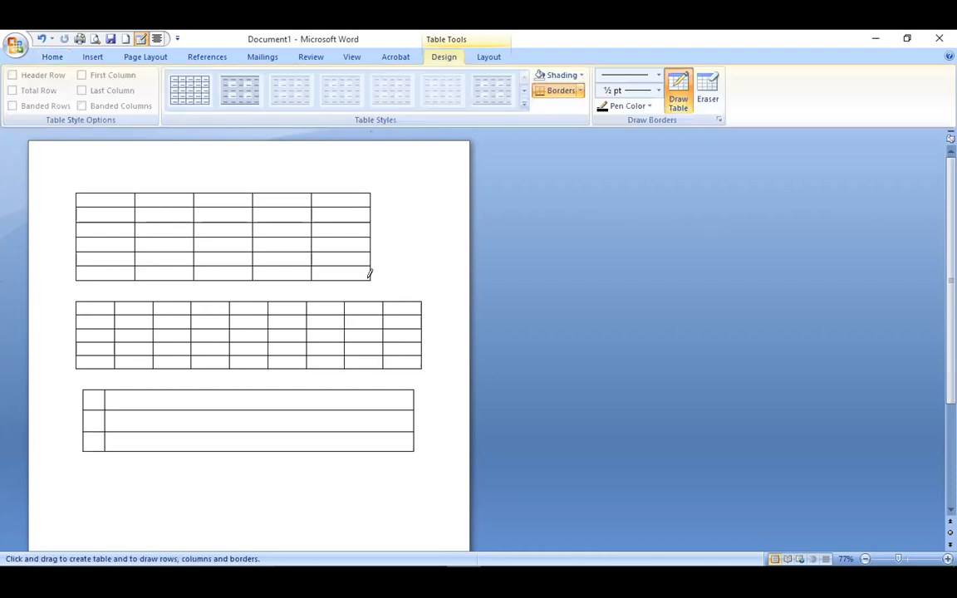
left_click(52, 57)
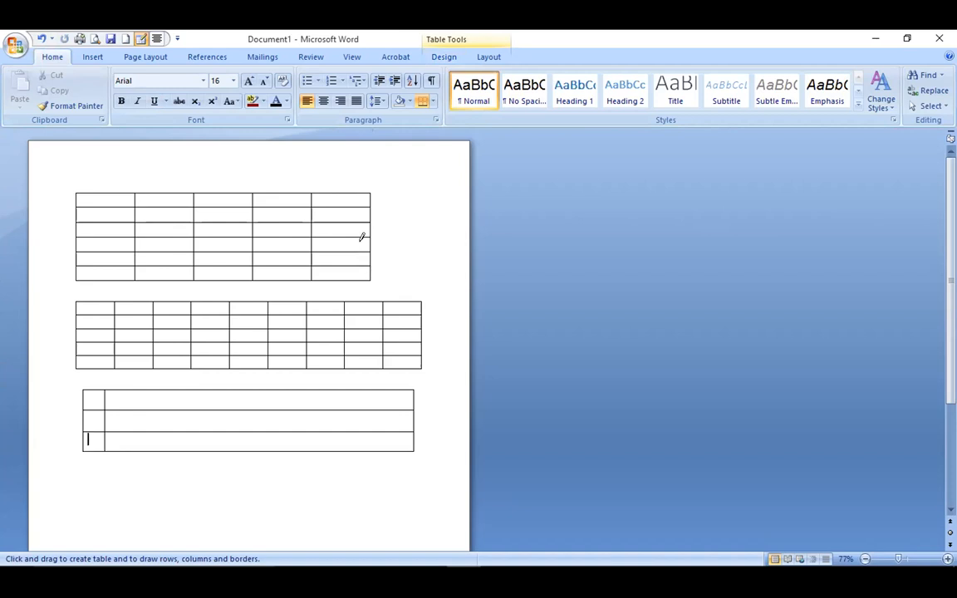
left_click(368, 186)
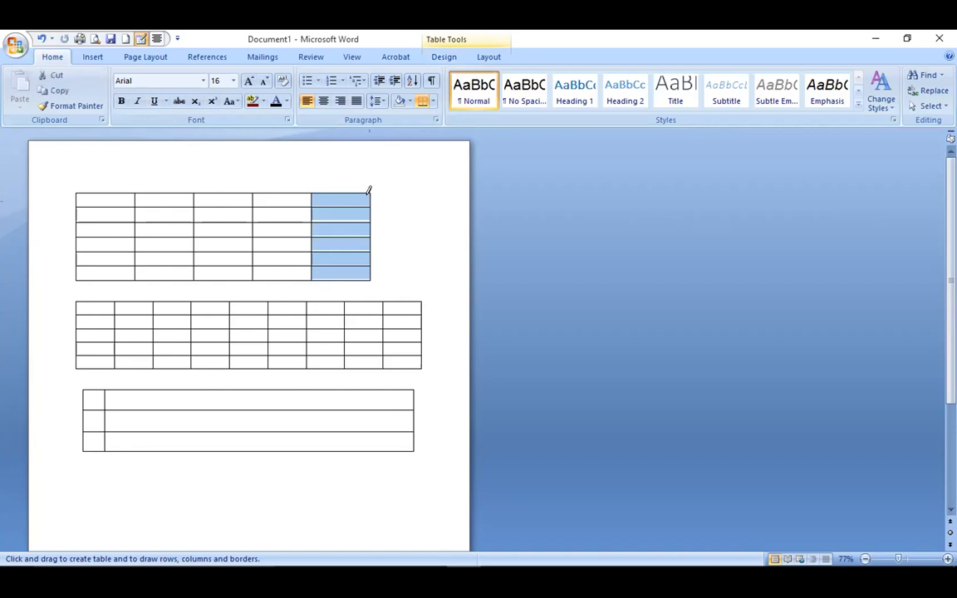
double_click(368, 188)
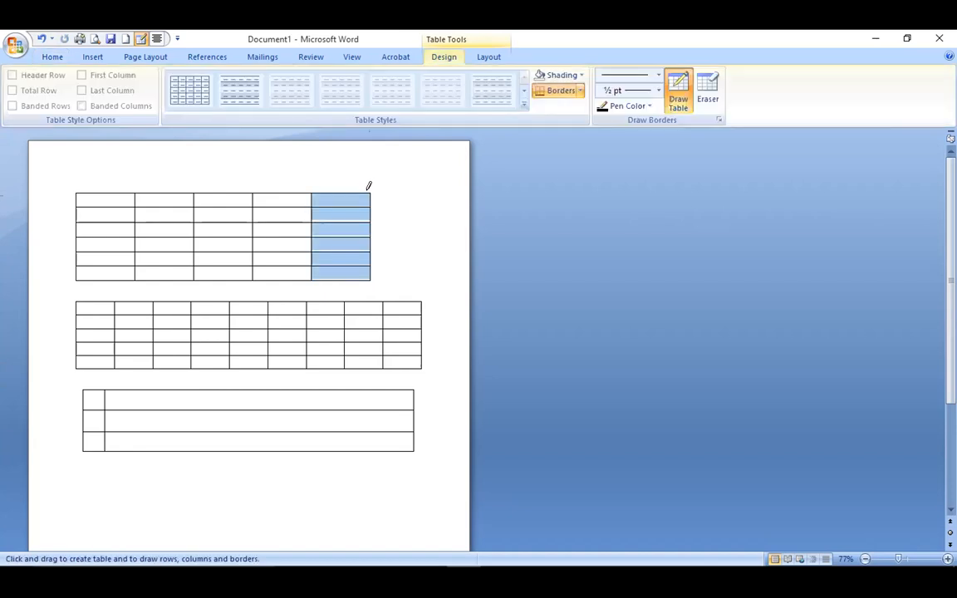
key("Escape")
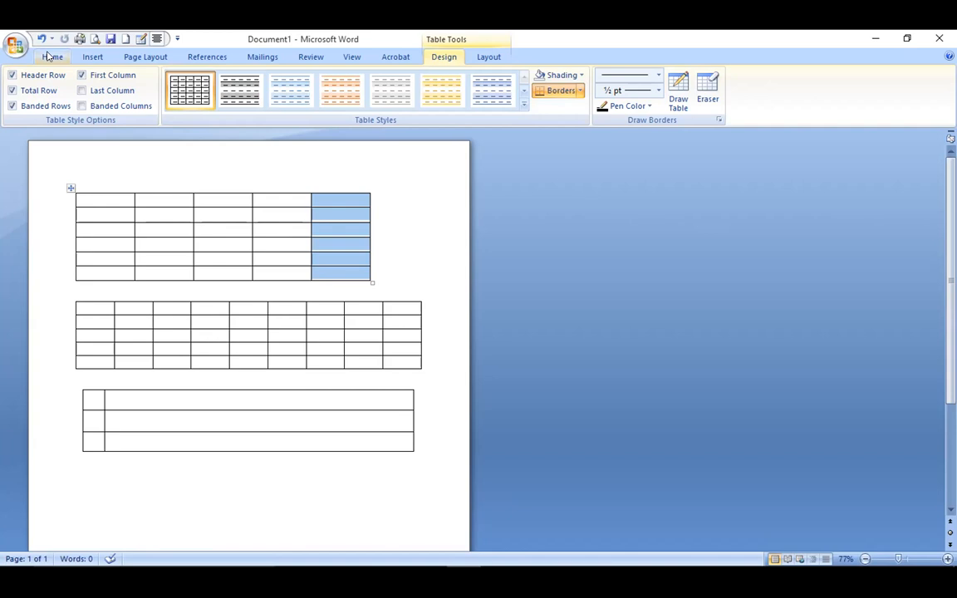
left_click(54, 56)
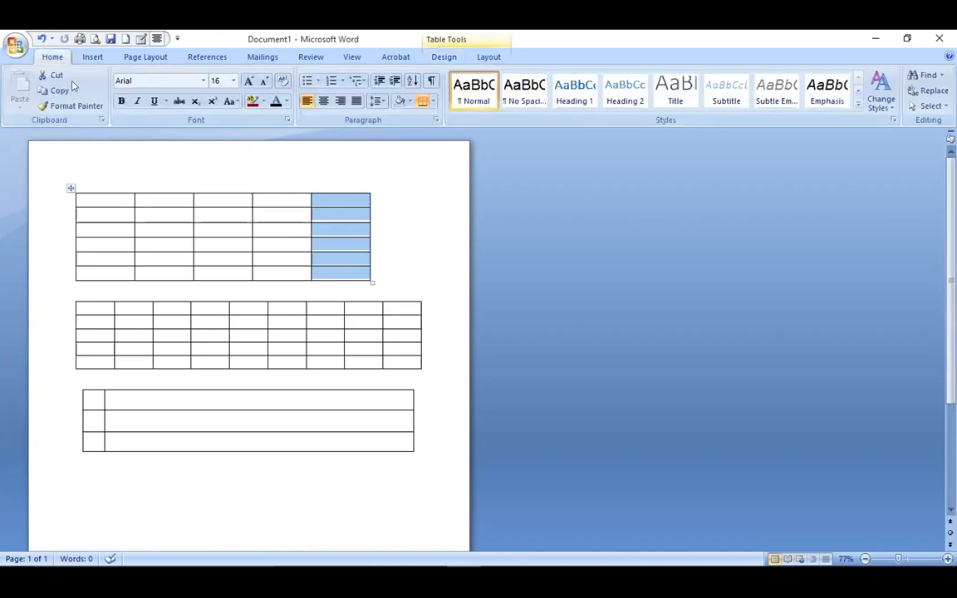
left_click(395, 226)
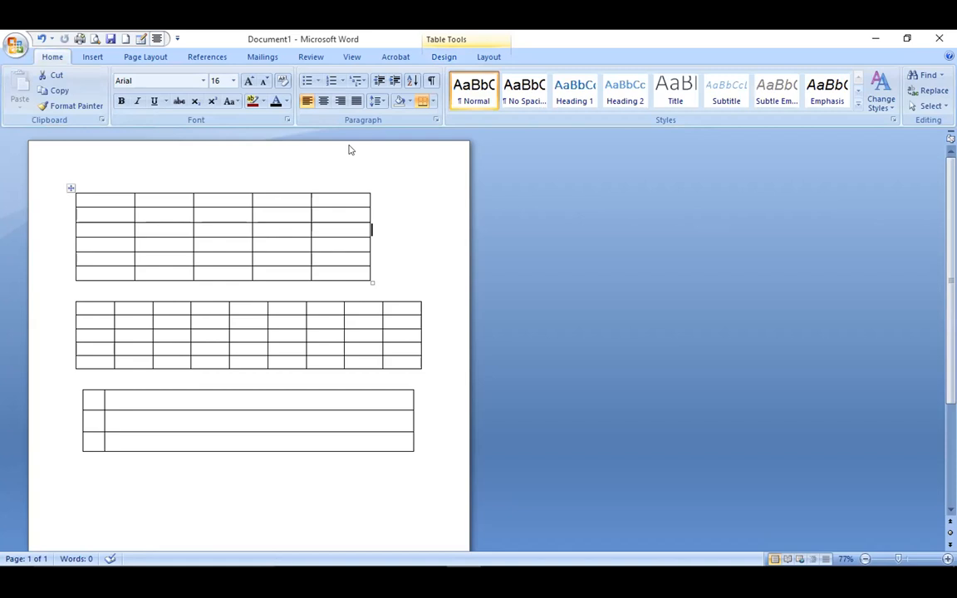
key("shift+F10")
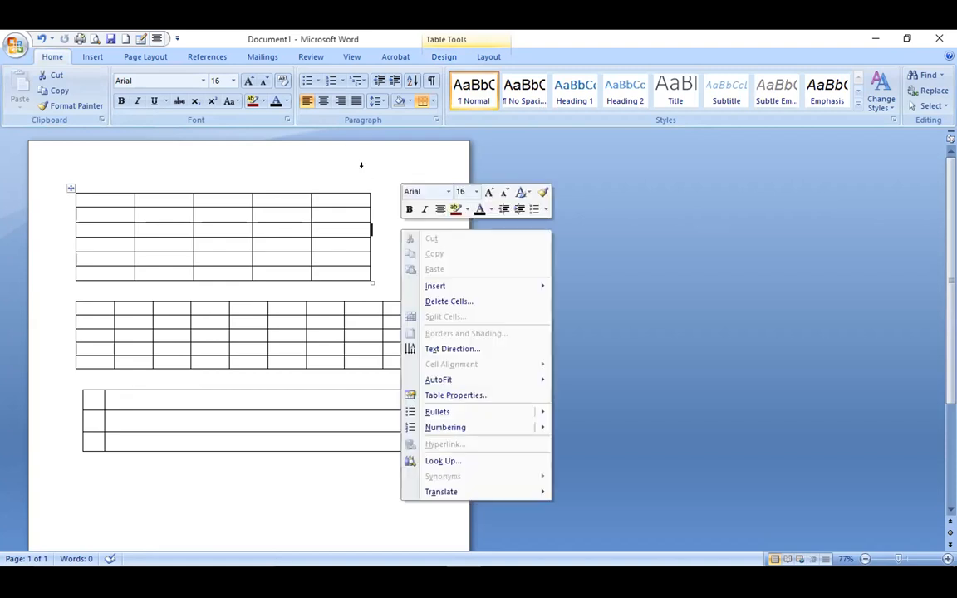
key("Escape")
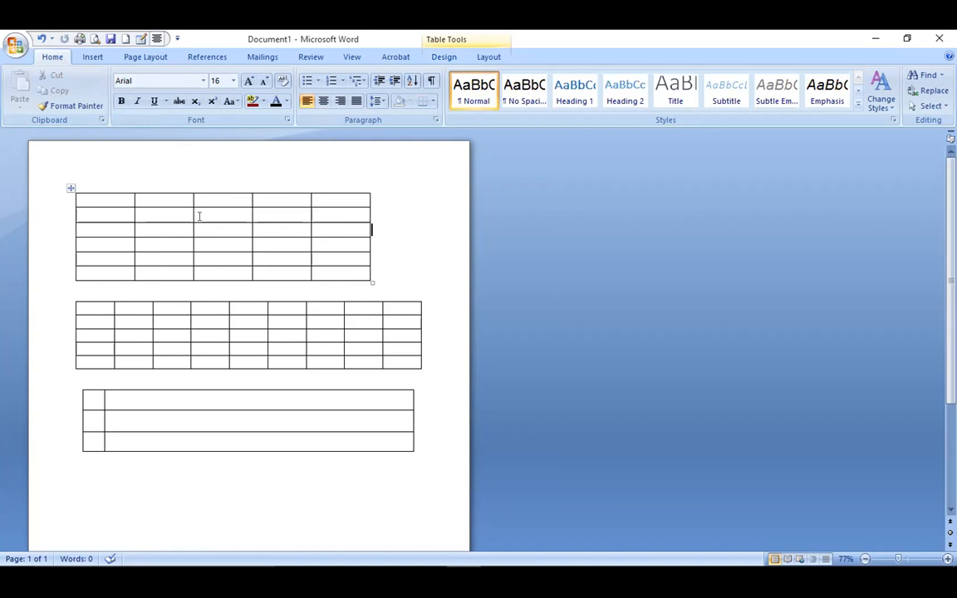
left_click(69, 188)
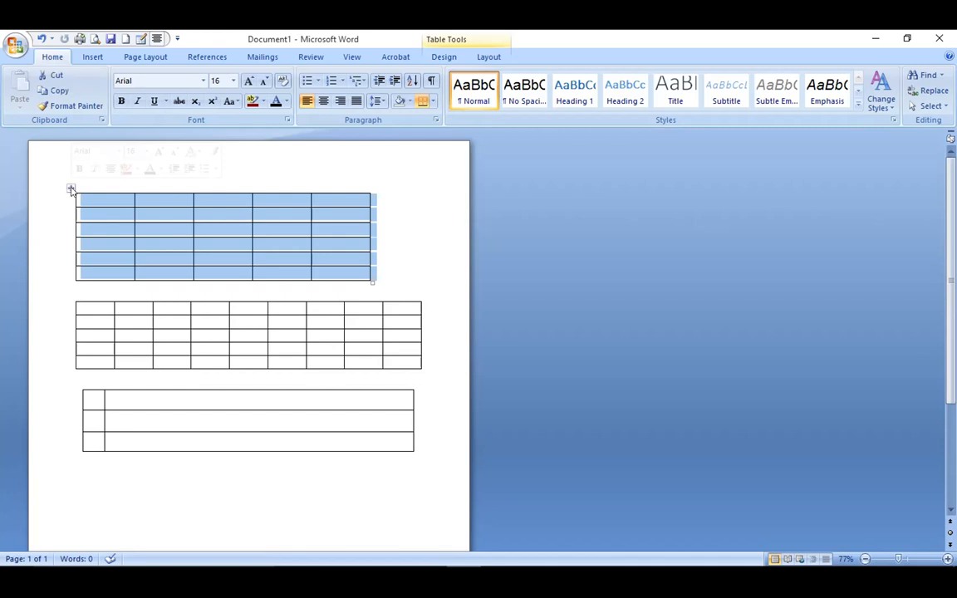
right_click(72, 190)
key("Down")
key("Down")
key("Down")
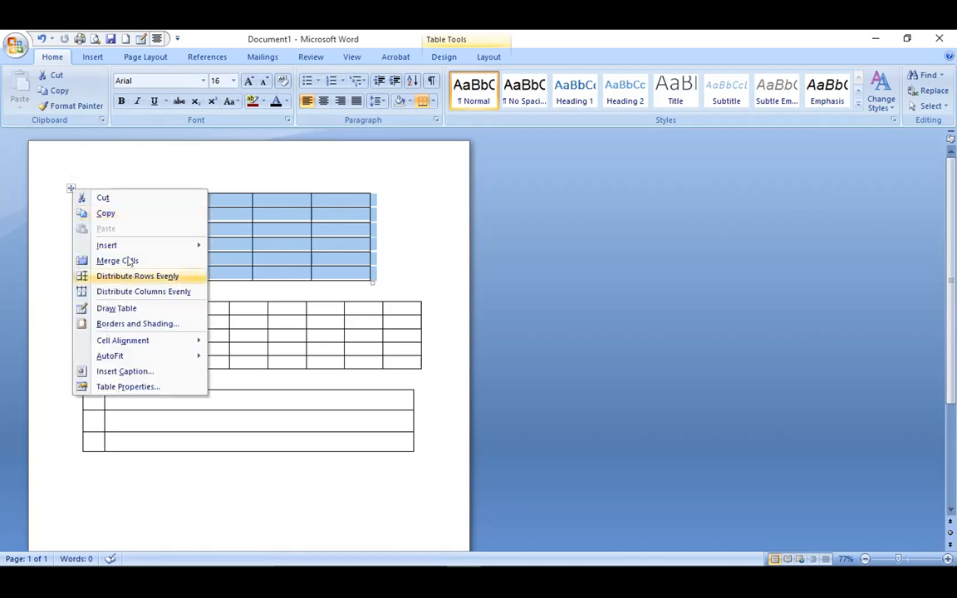
left_click(70, 186)
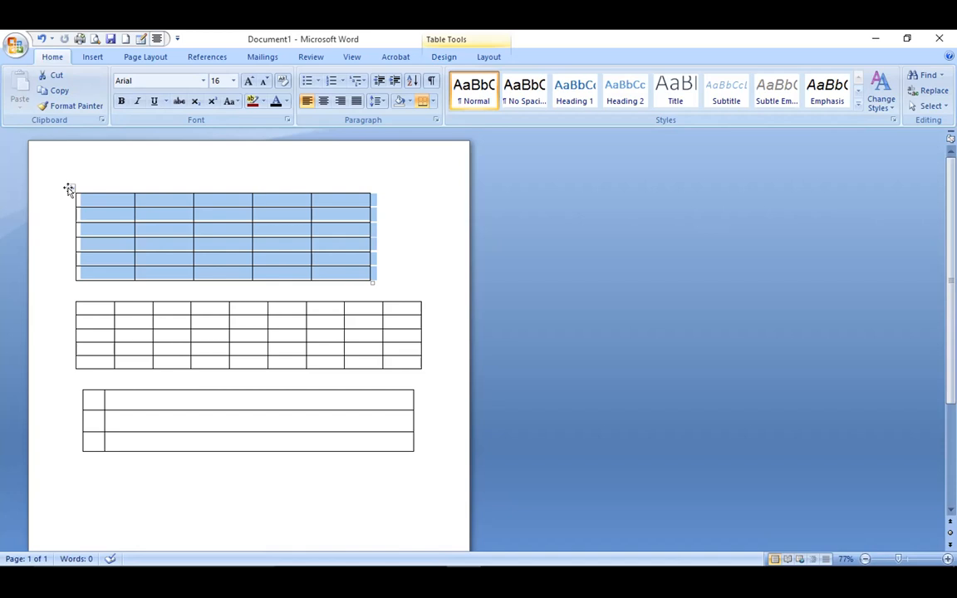
right_click(72, 191)
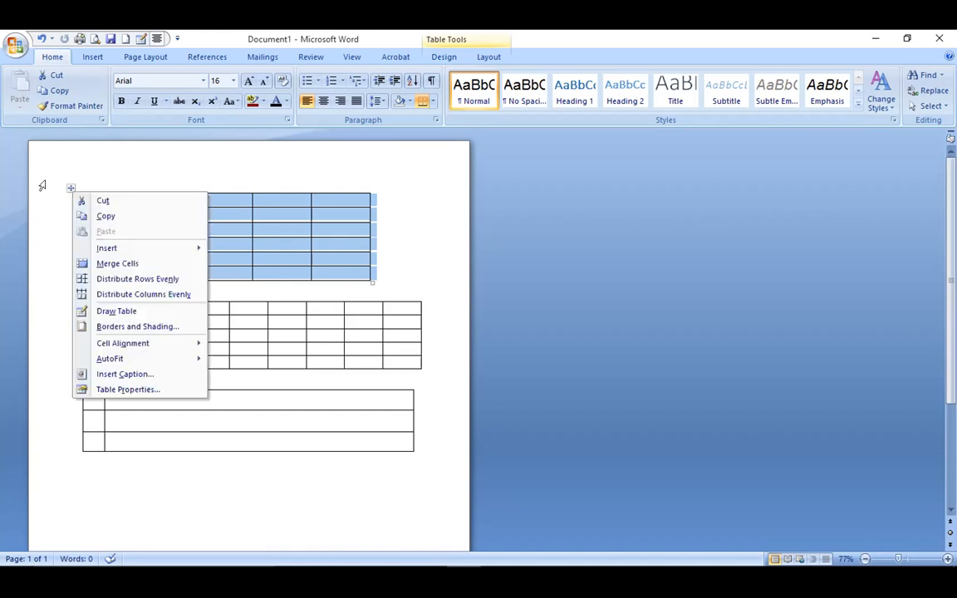
double_click(58, 228)
right_click(57, 226)
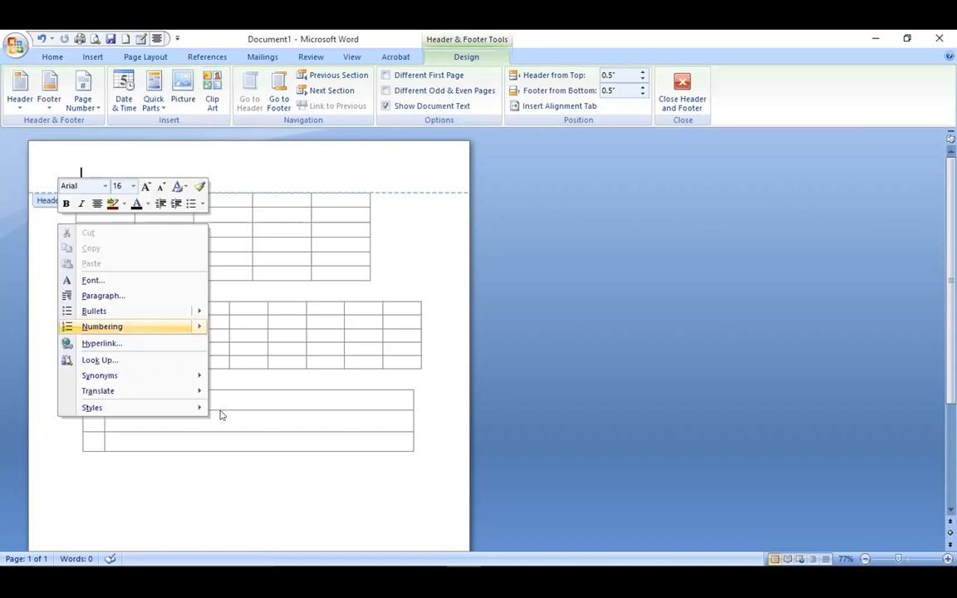
double_click(51, 306)
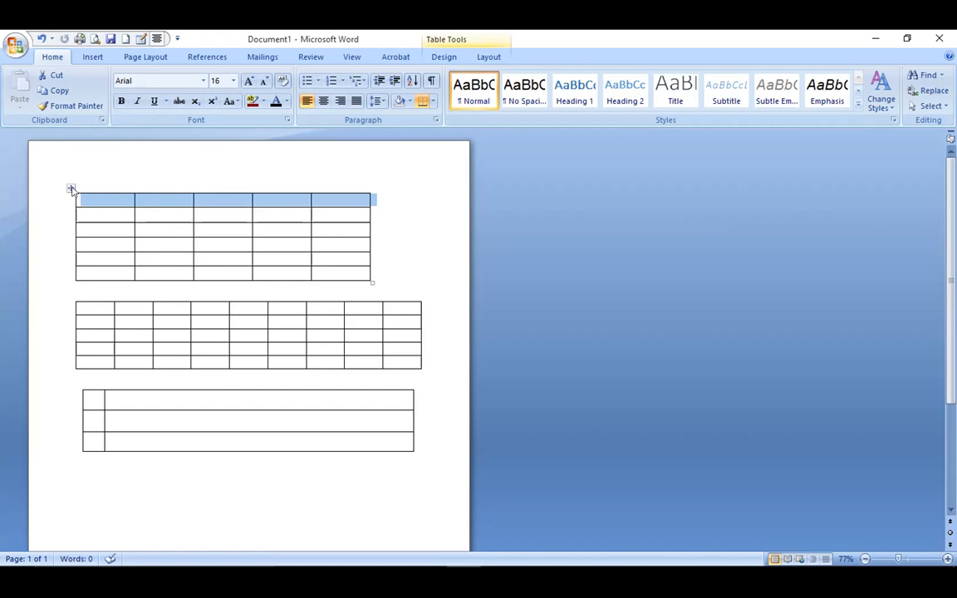
Delete all three tables from the page, one after another from the first to the last
left_click(72, 186)
key("BackSpace")
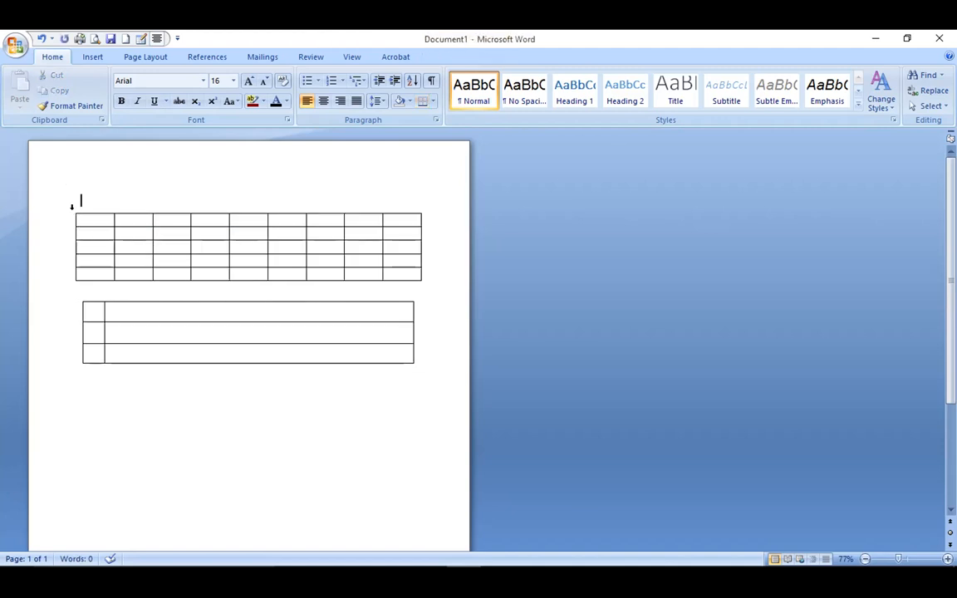
left_click(73, 207)
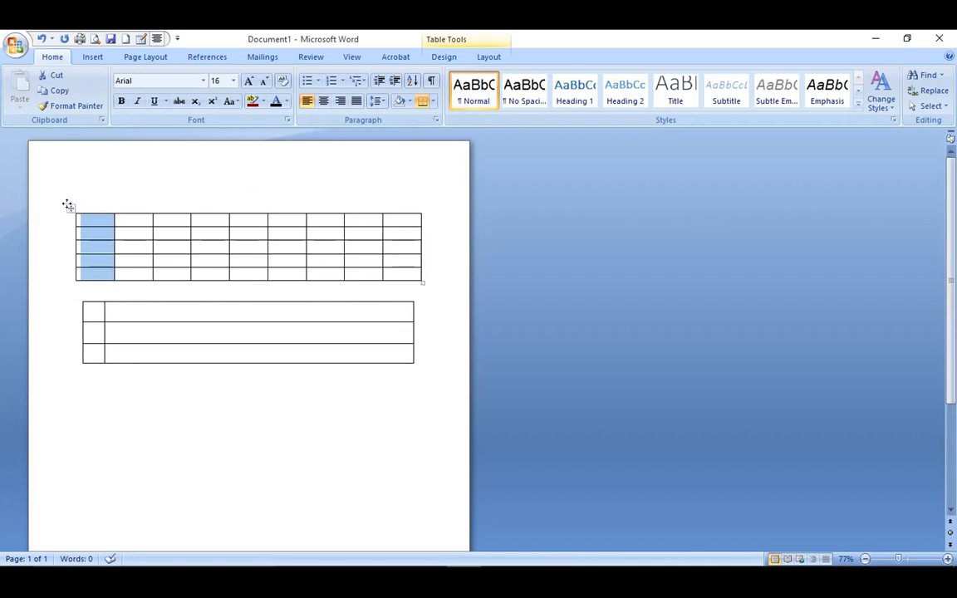
left_click(69, 205)
key("BackSpace")
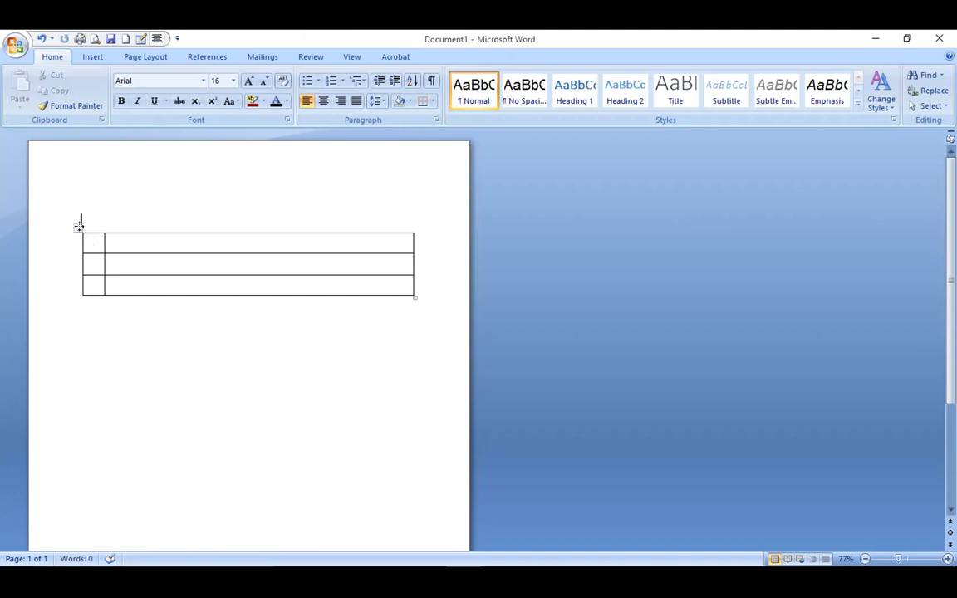
left_click(79, 226)
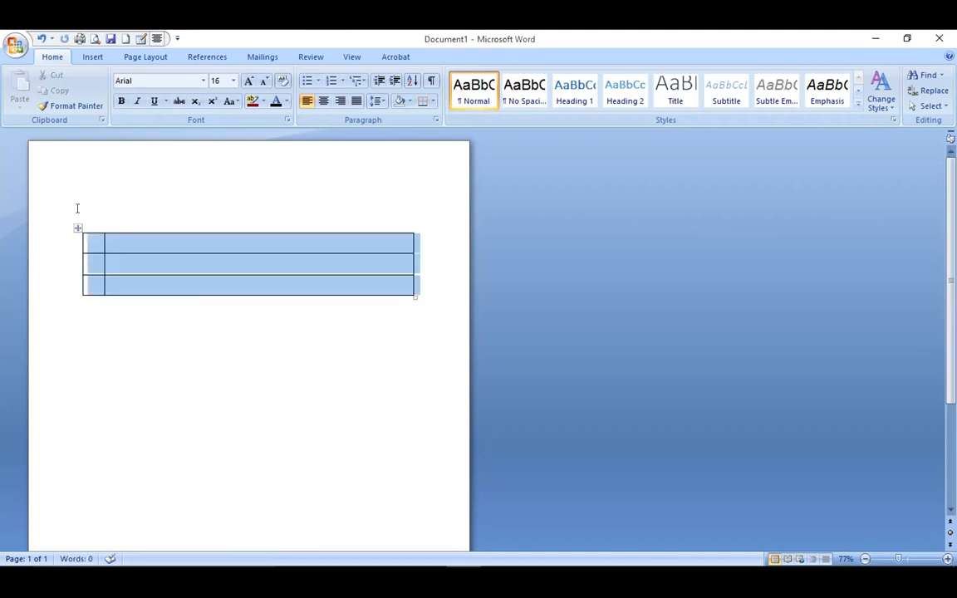
key("BackSpace")
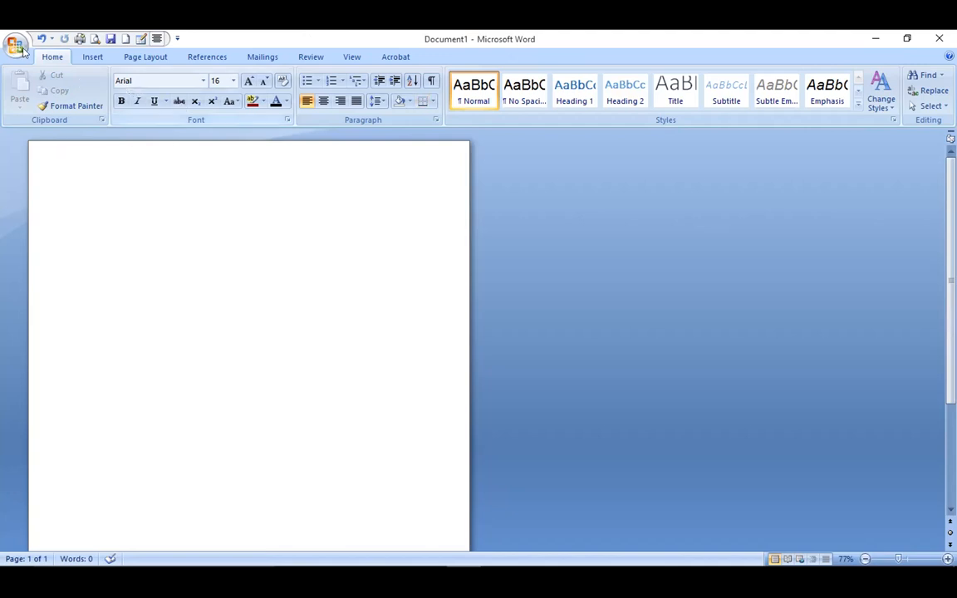
Insert the picture WIN_20201121_16_56_57_Pro.jpg from the Camera Roll folder in Pictures
left_click(93, 59)
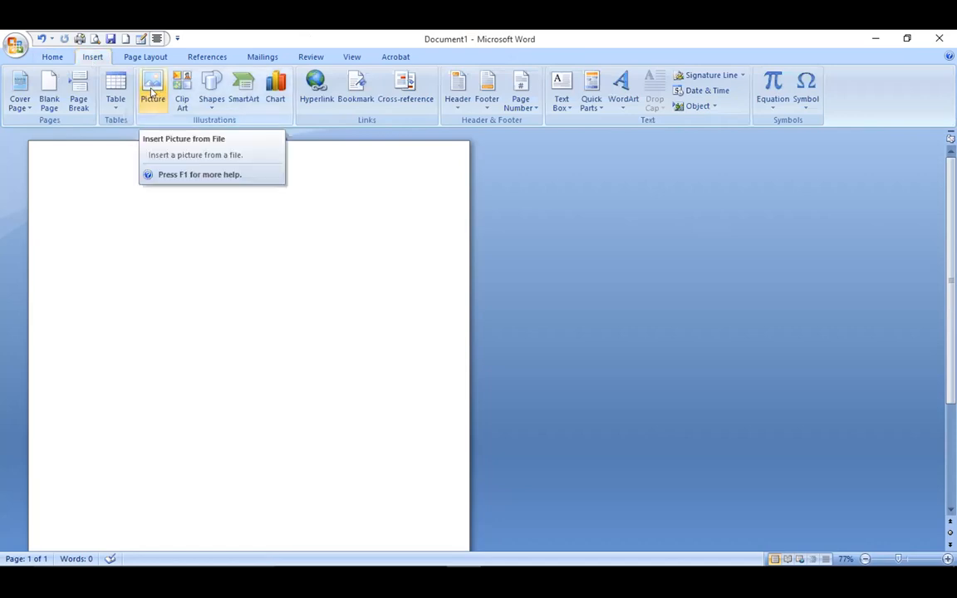
left_click(151, 89)
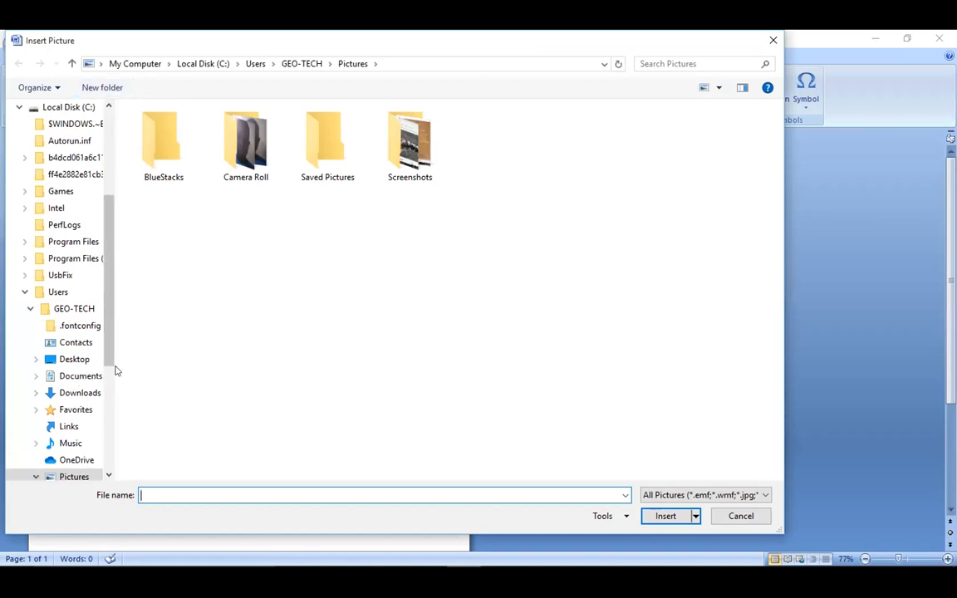
left_click(83, 363)
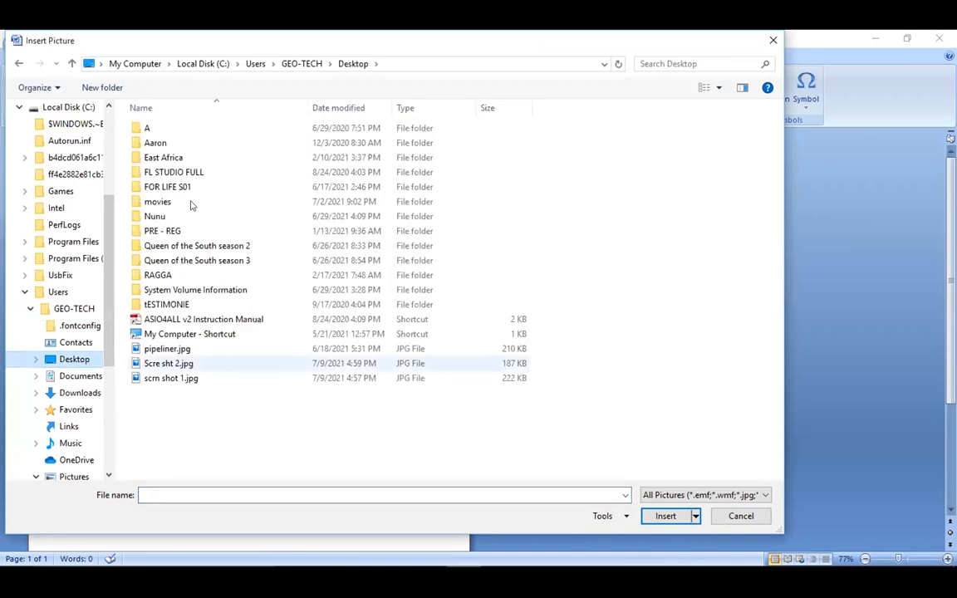
left_click(156, 131)
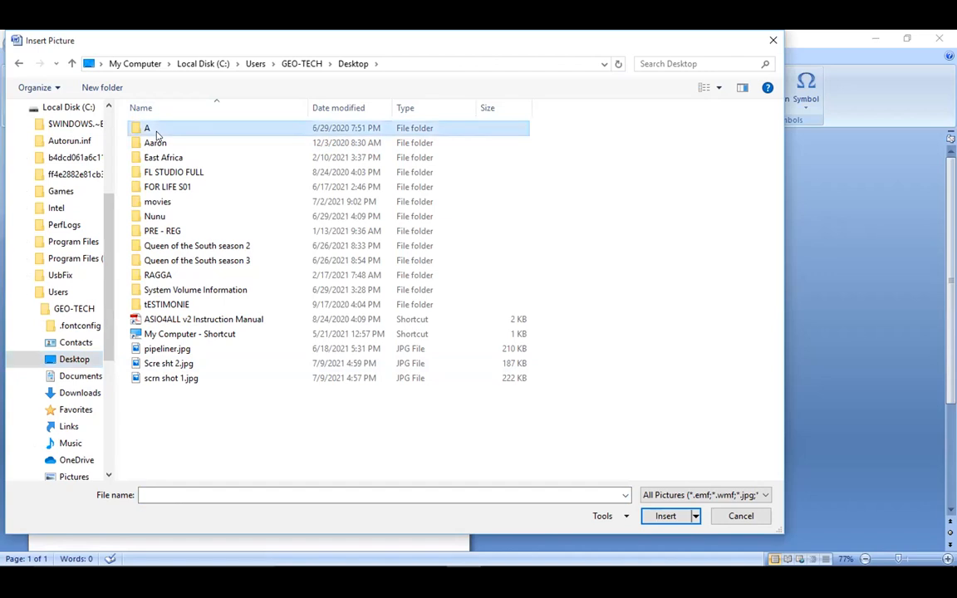
double_click(156, 131)
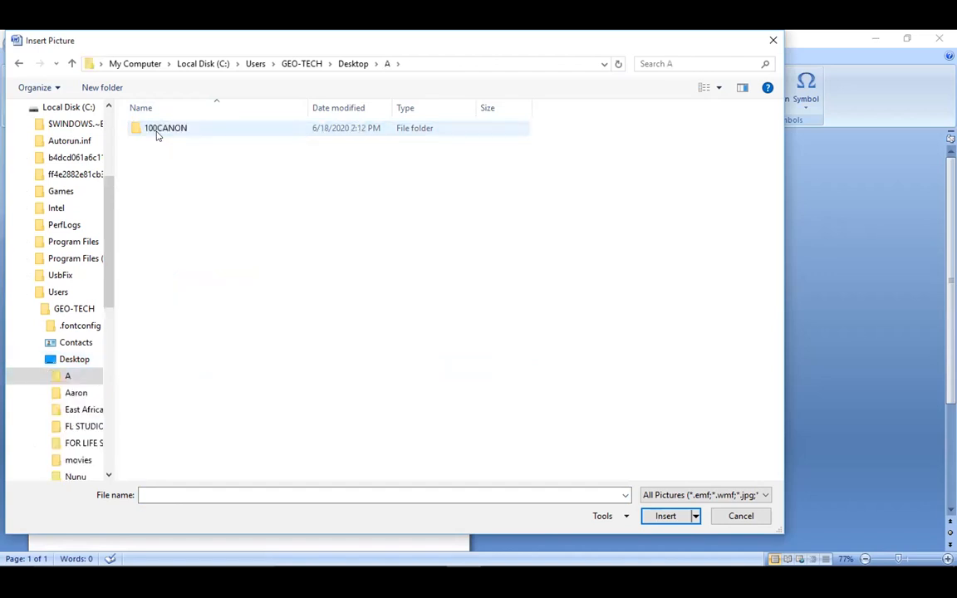
left_click(17, 64)
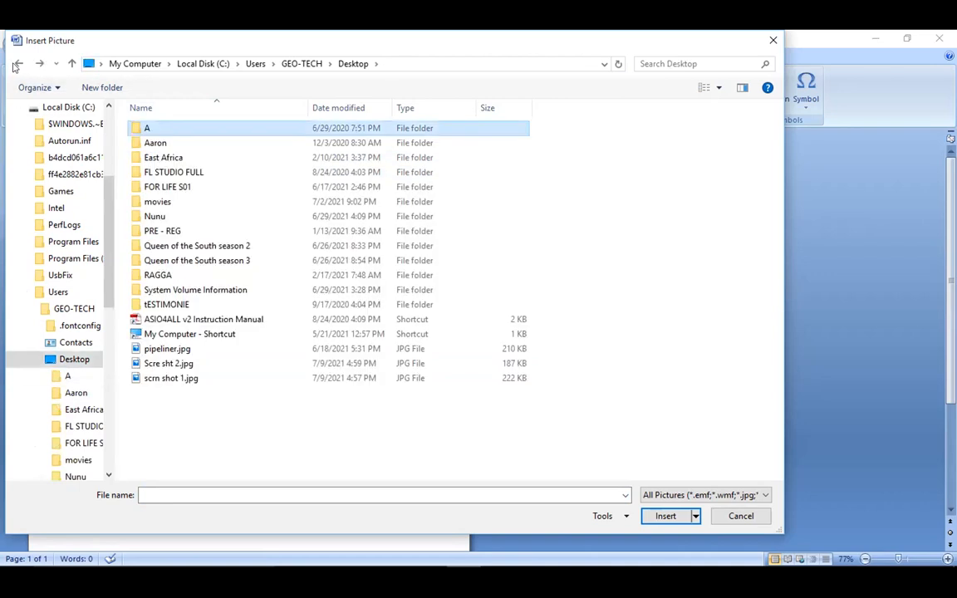
left_click(16, 64)
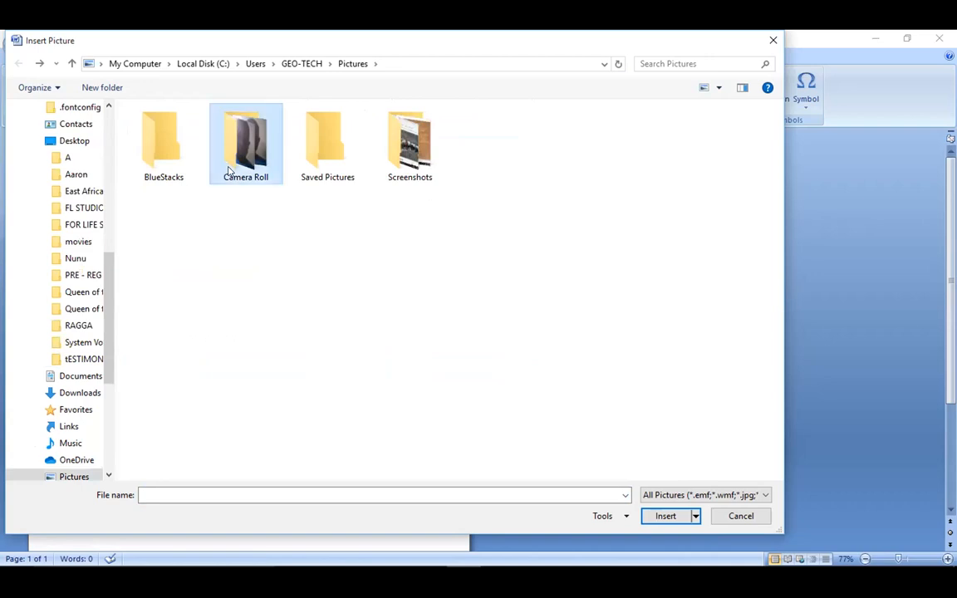
double_click(230, 170)
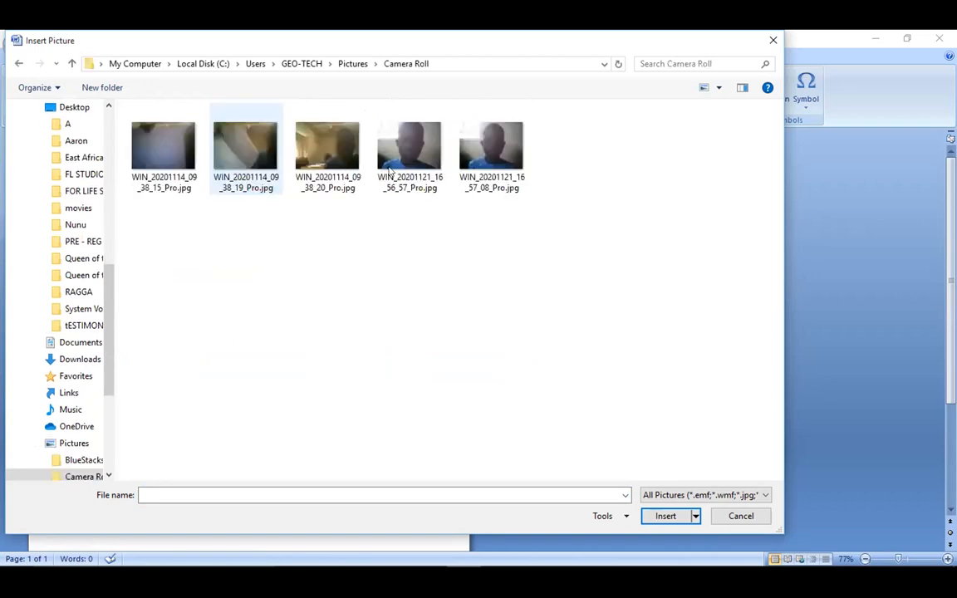
left_click(388, 170)
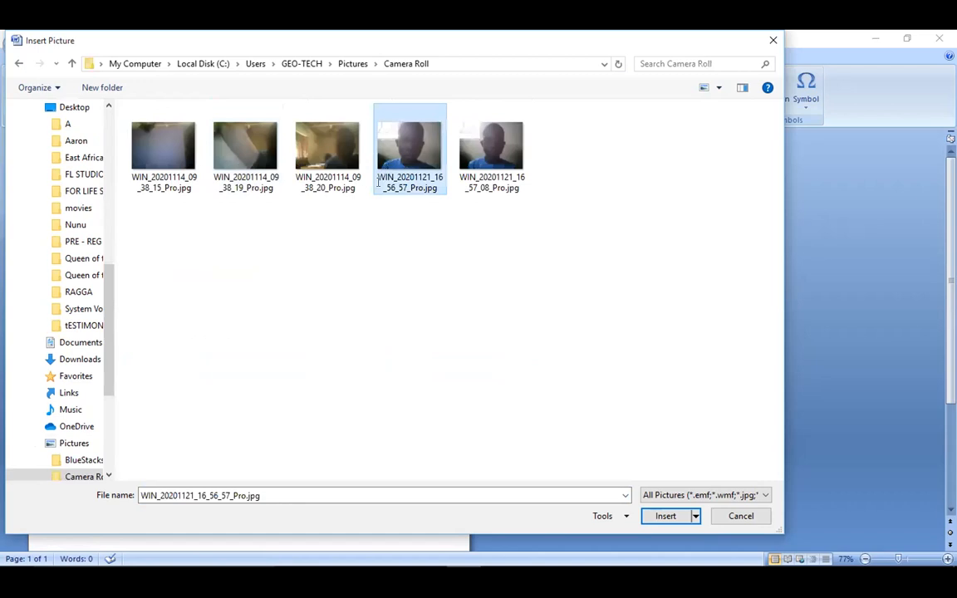
double_click(389, 170)
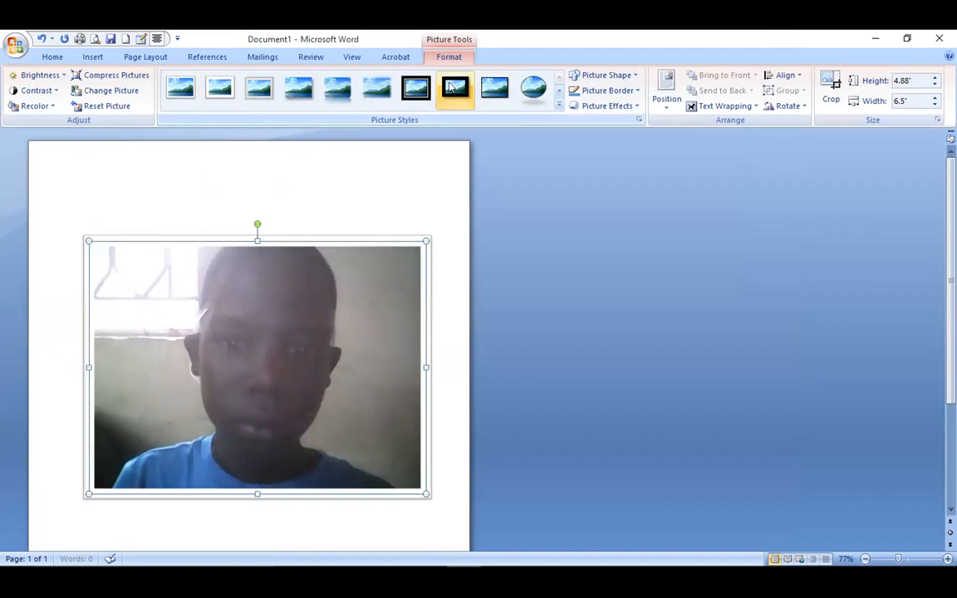
Apply the black-bordered oval picture style to the inserted picture and set its text wrapping to Square
left_click(454, 86)
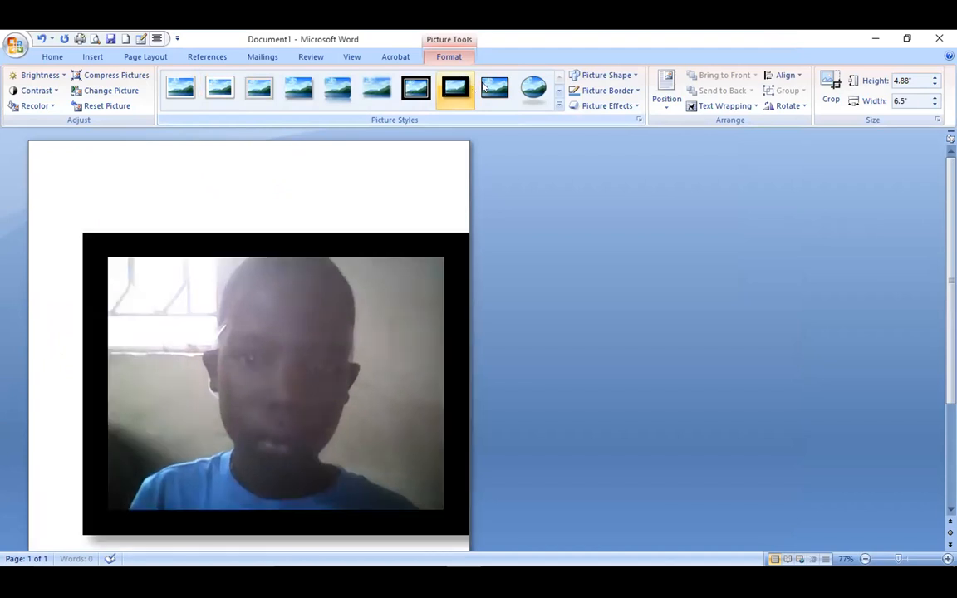
left_click(523, 92)
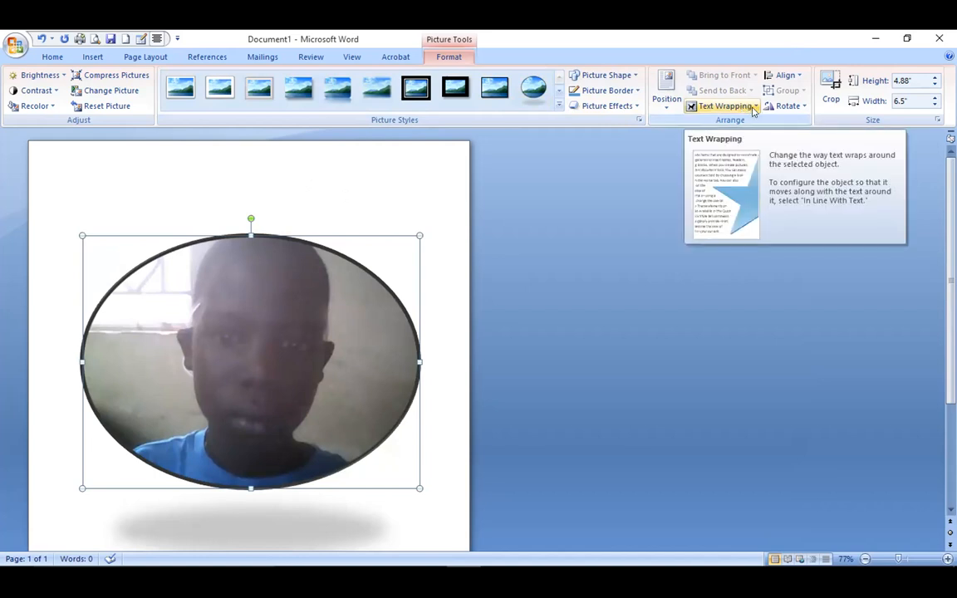
left_click(742, 109)
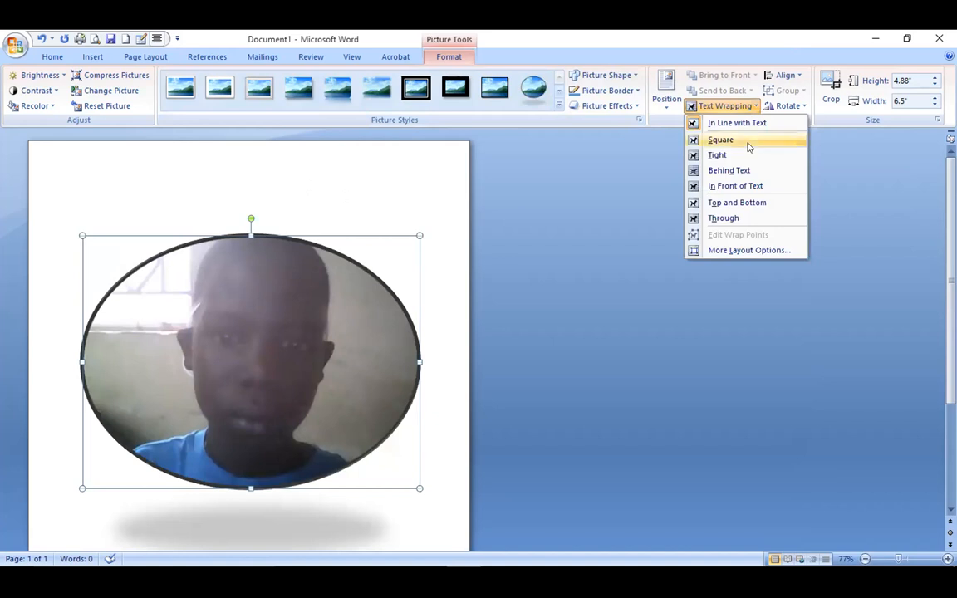
left_click(748, 147)
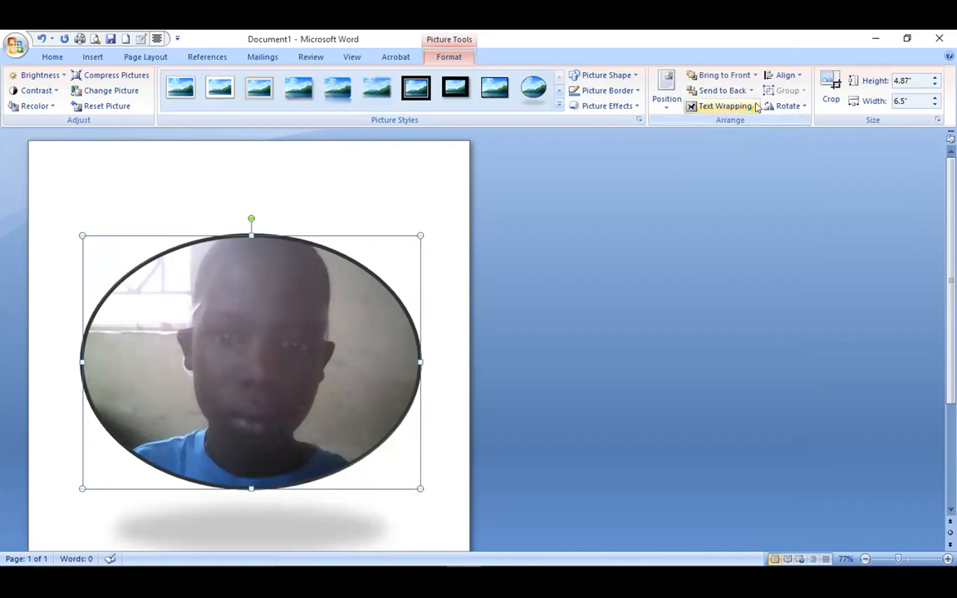
Set the oval picture's text wrapping to Tight and move the picture lower on the page, against its right edge
left_click(751, 107)
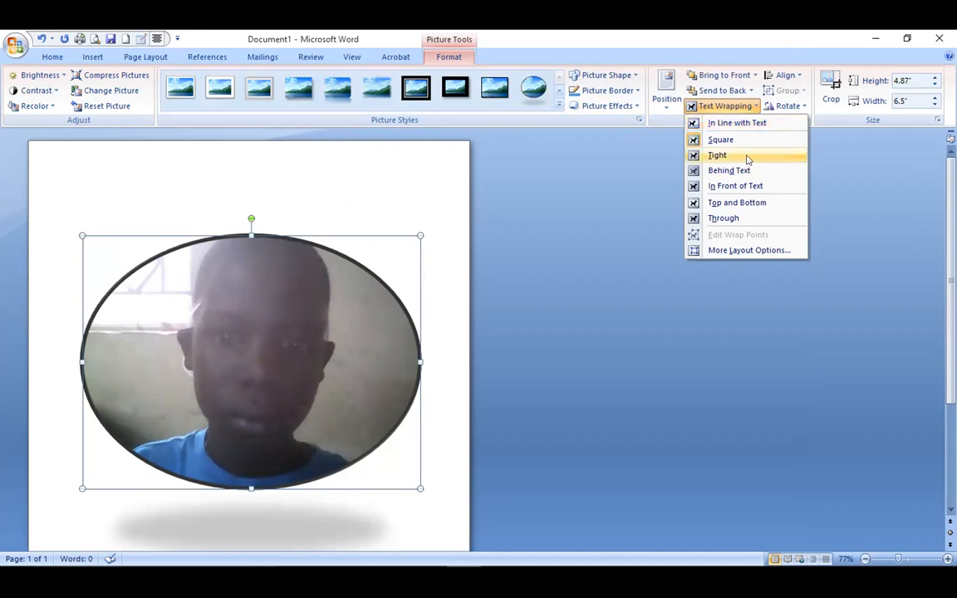
left_click(652, 237)
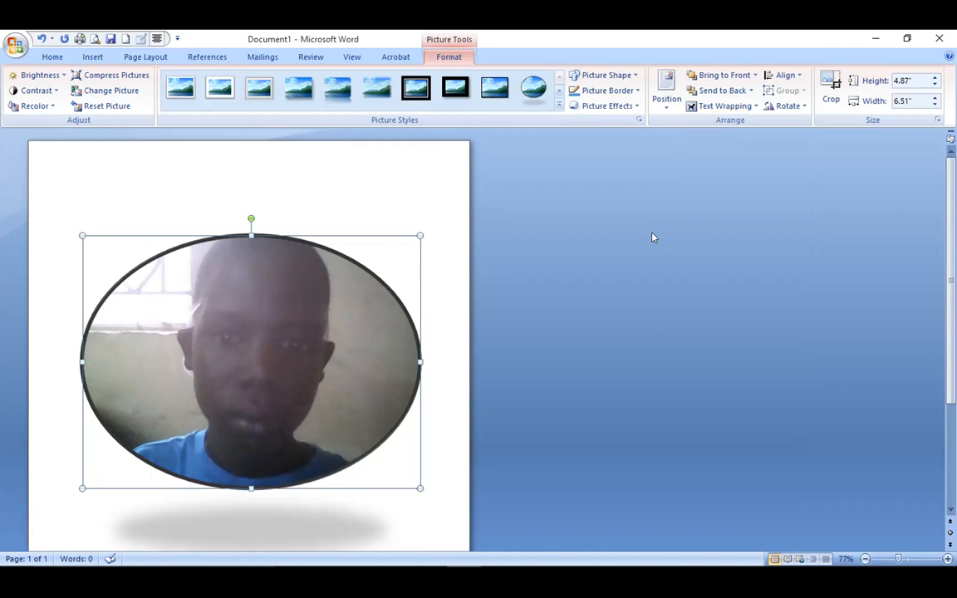
left_click(401, 465)
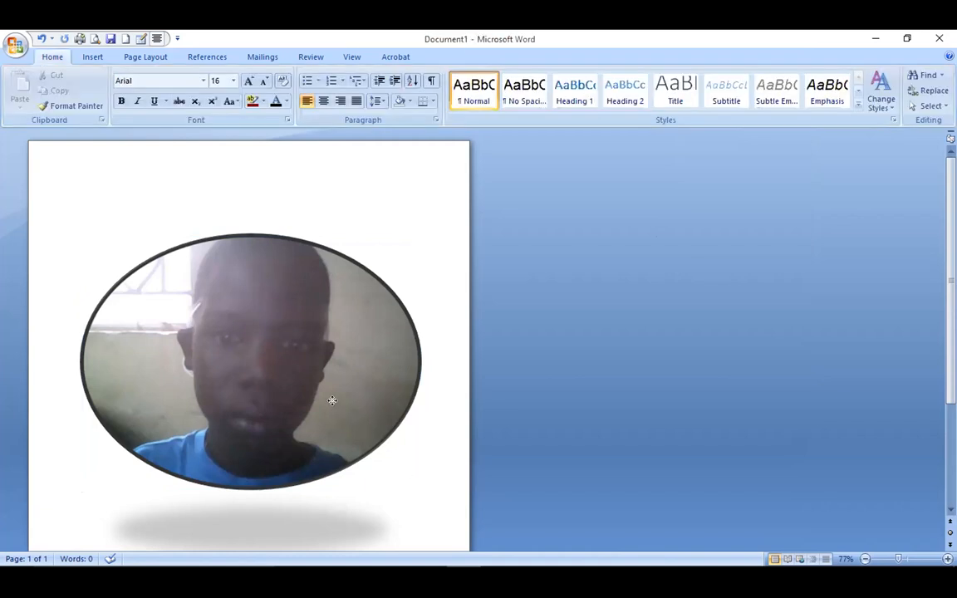
left_click_drag(374, 376, 447, 314)
key("Escape")
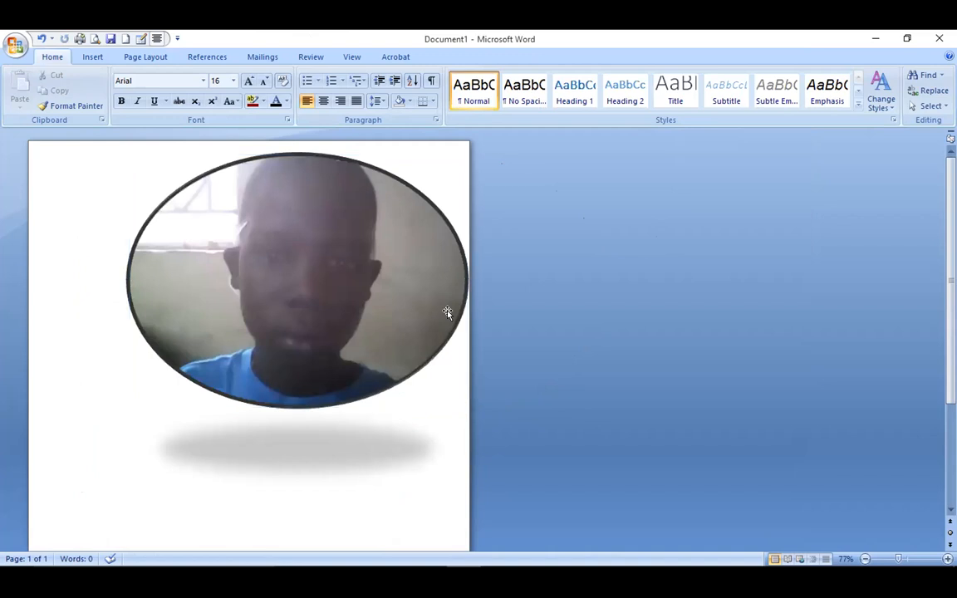
left_click(274, 329)
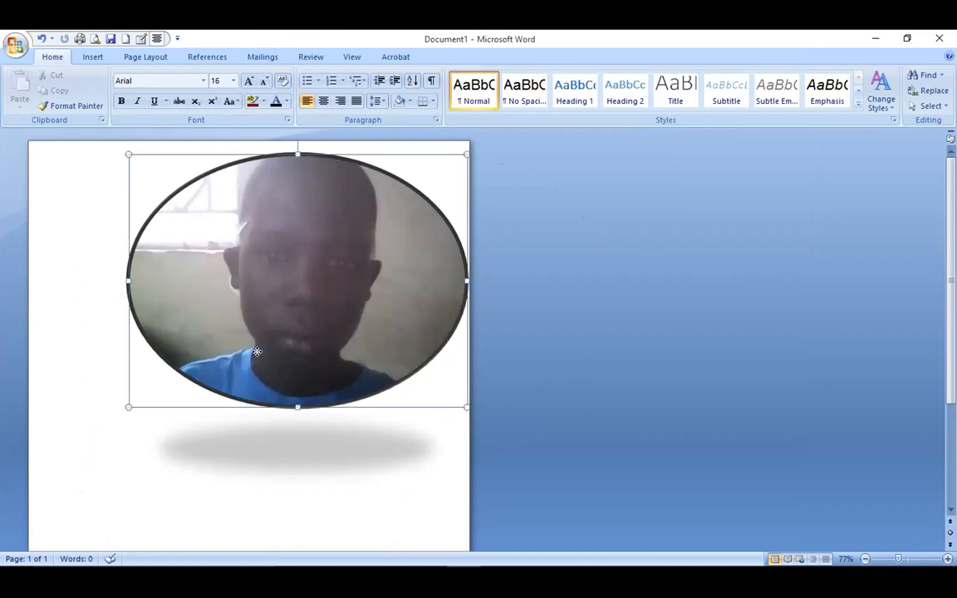
left_click_drag(256, 352, 142, 473)
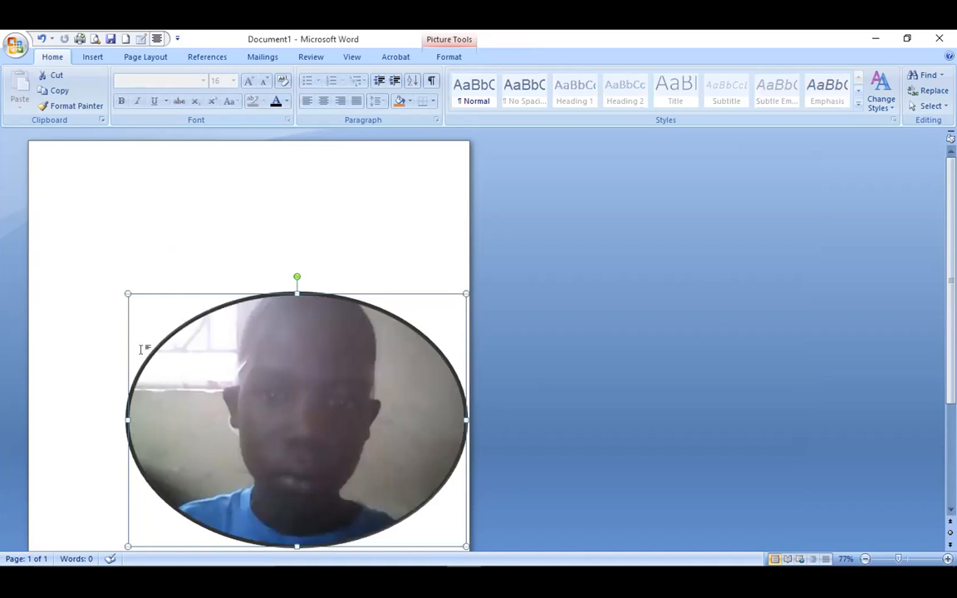
Insert a second picture, WIN_20201121_16_57_08_Pro.jpg, from the Camera Roll folder
left_click(92, 57)
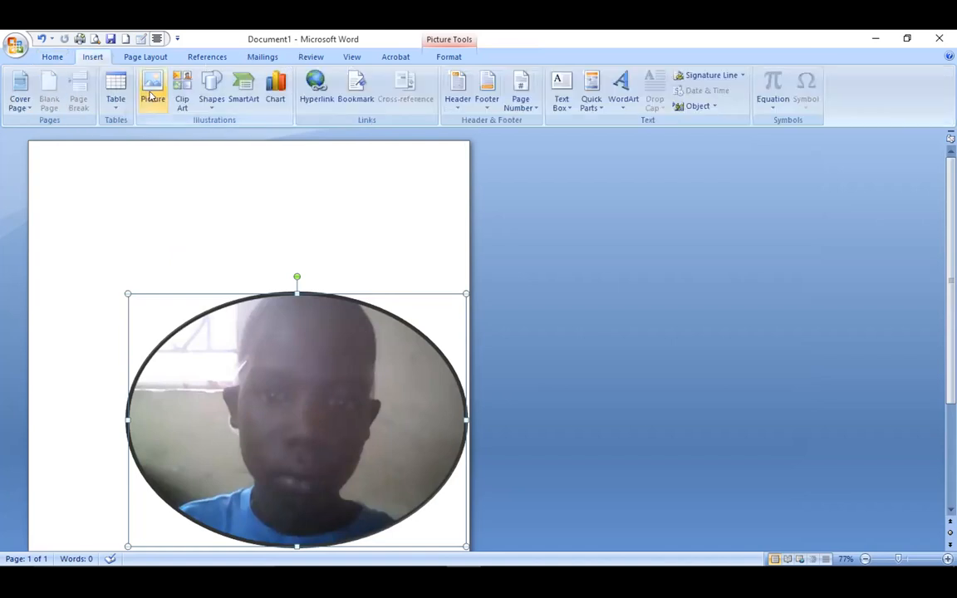
left_click(151, 96)
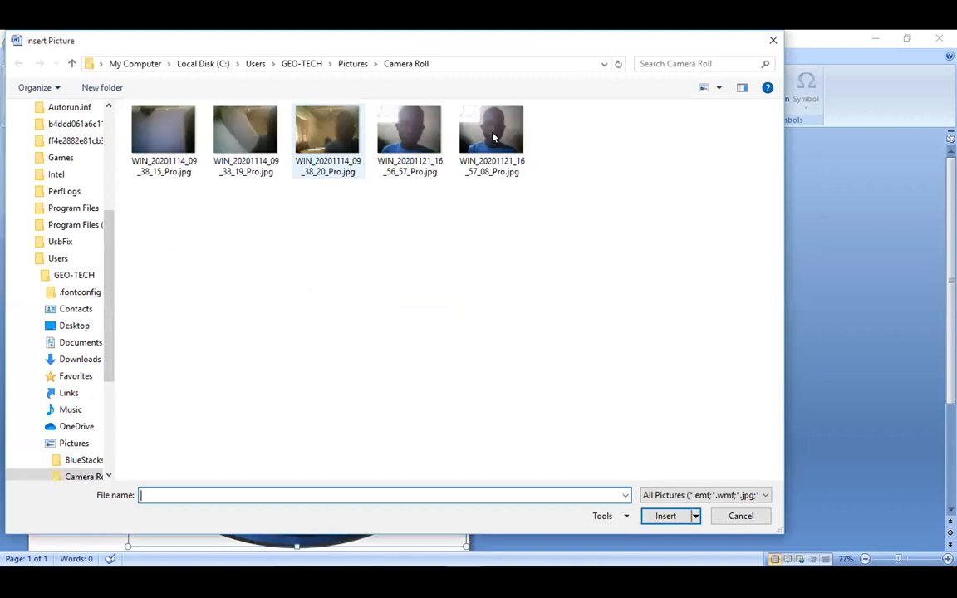
left_click(492, 137)
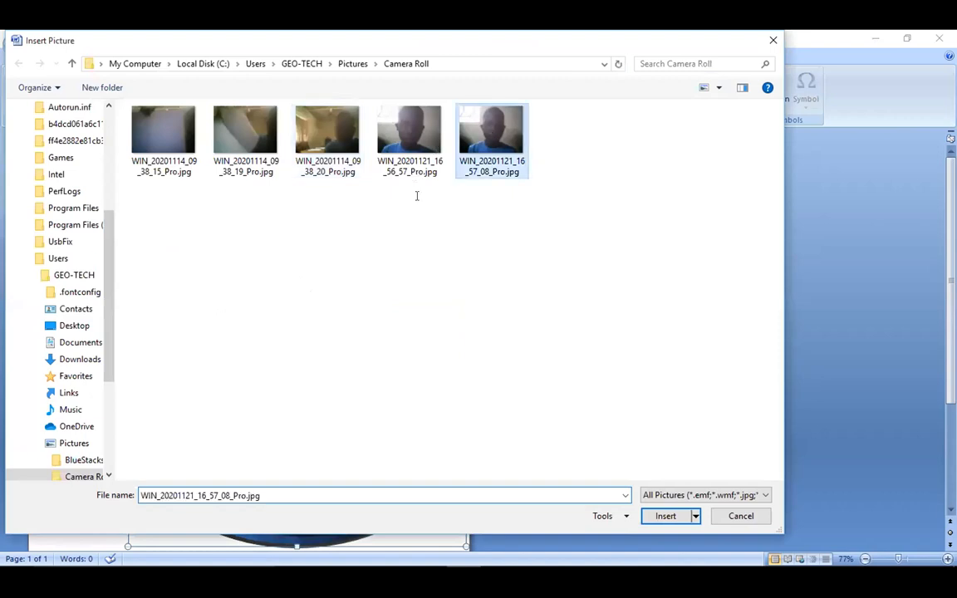
key("Return")
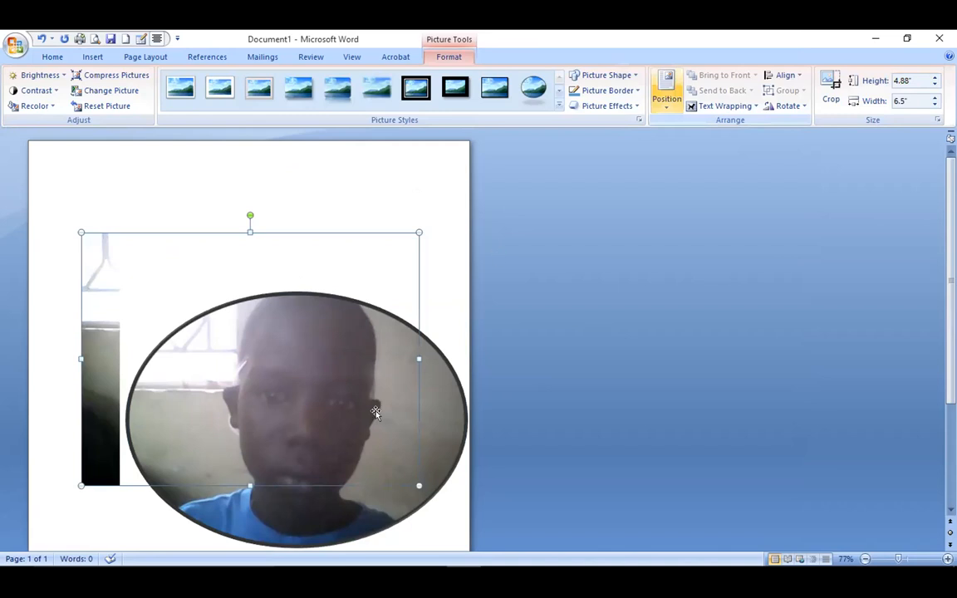
Select the second picture lying behind the oval one and delete it from the page
left_click_drag(364, 417, 362, 416)
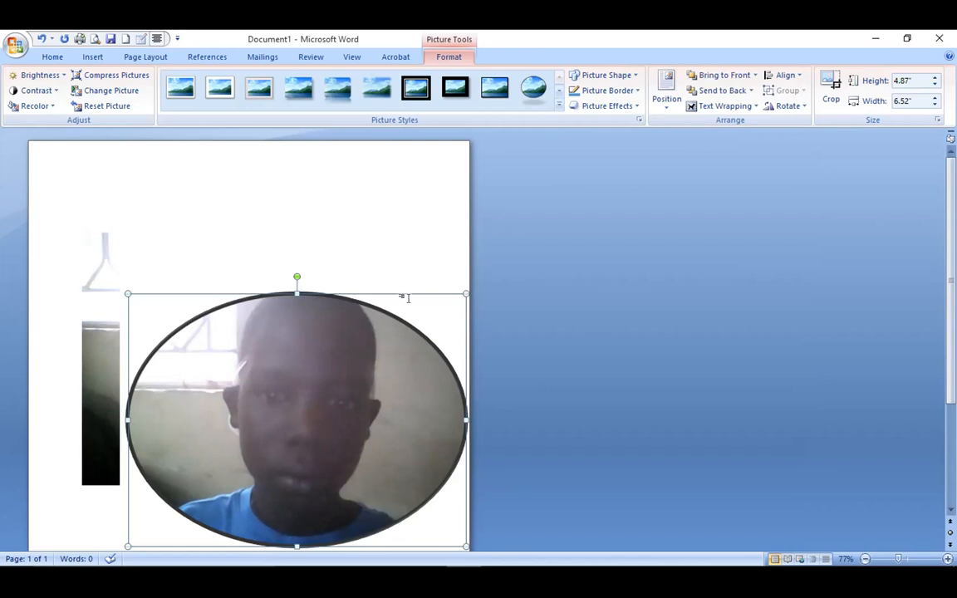
left_click(128, 296)
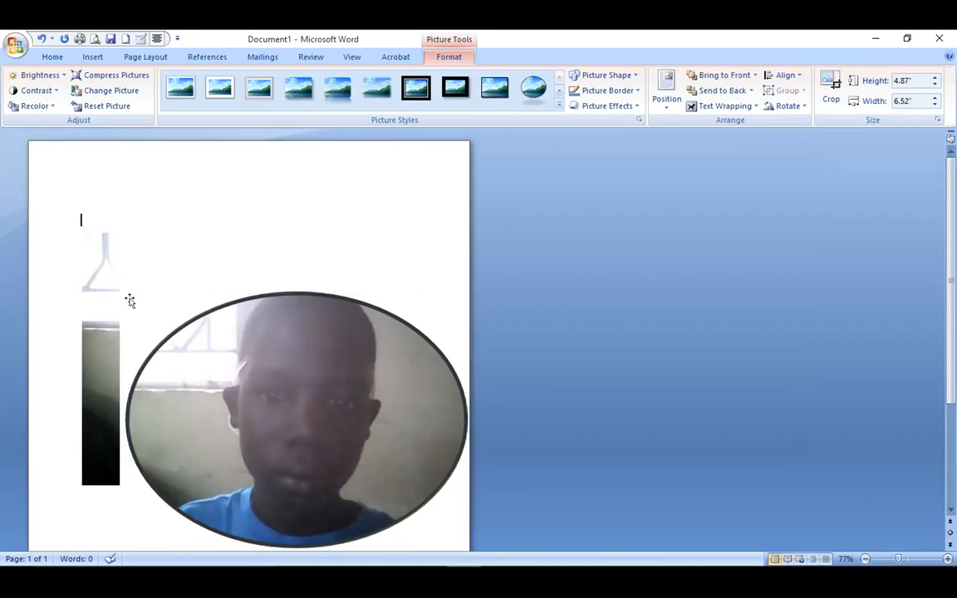
scroll(130, 300, "down", 1)
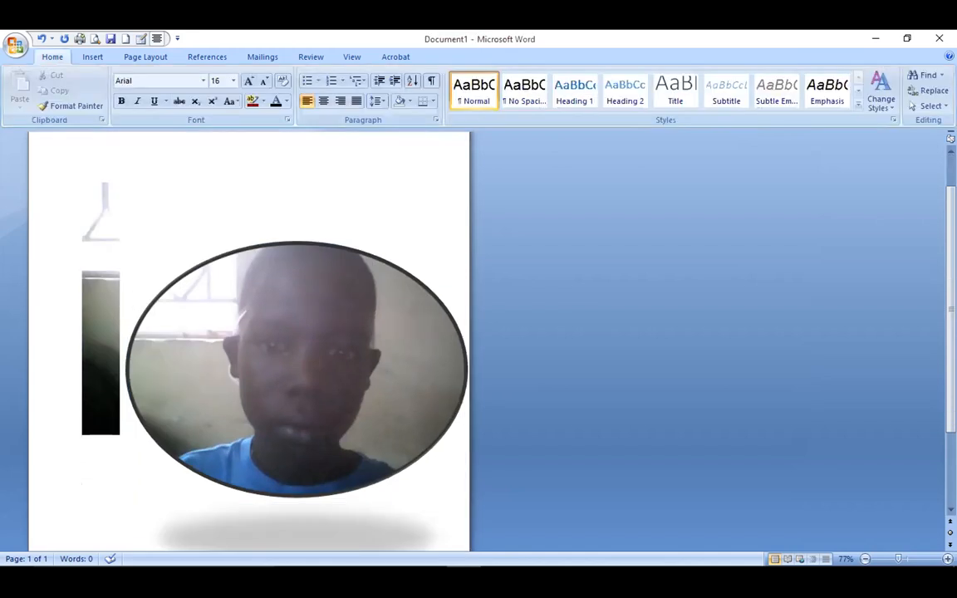
scroll(130, 300, "down", 1)
left_click(120, 315)
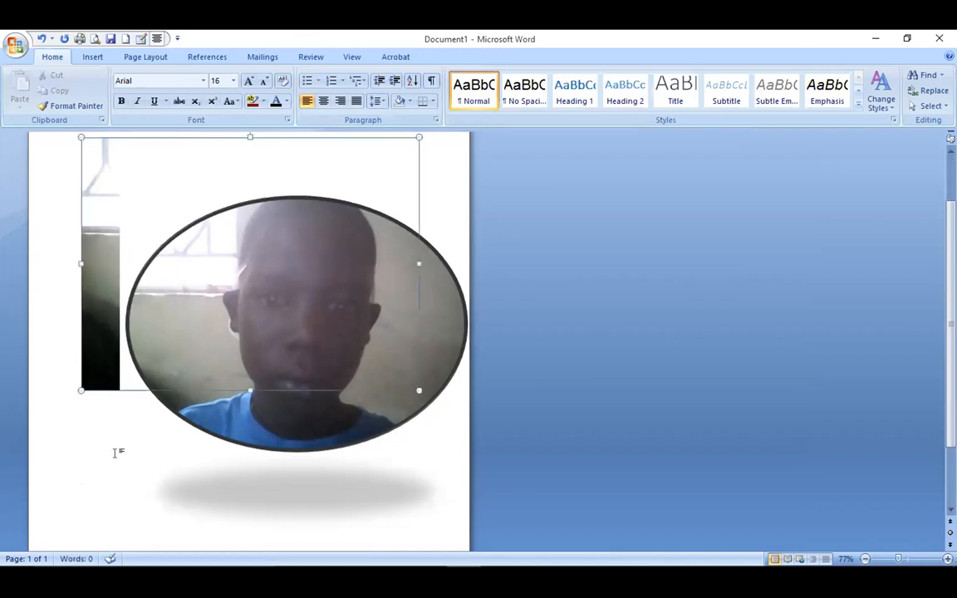
left_click(75, 138)
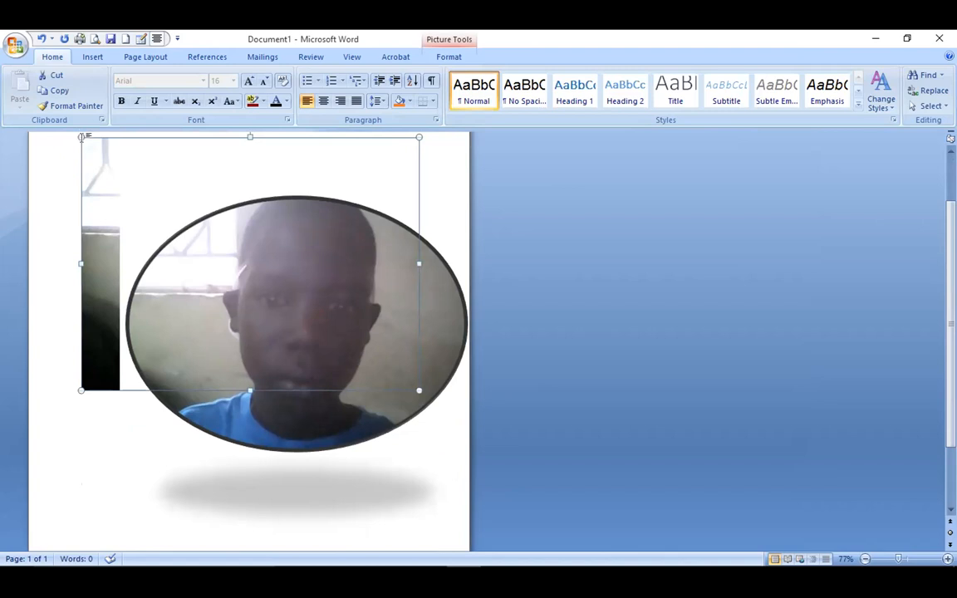
left_click(79, 153)
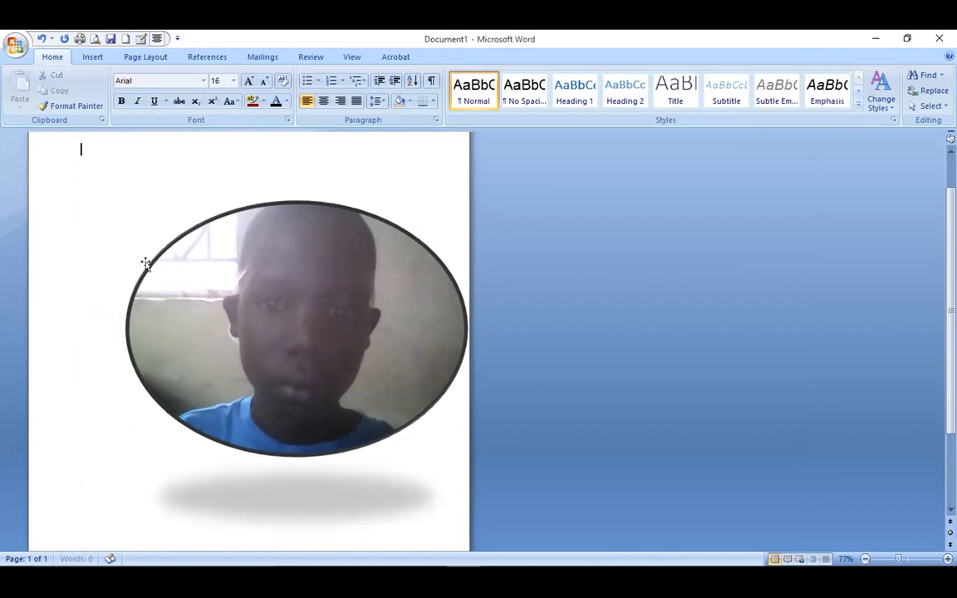
key("Return")
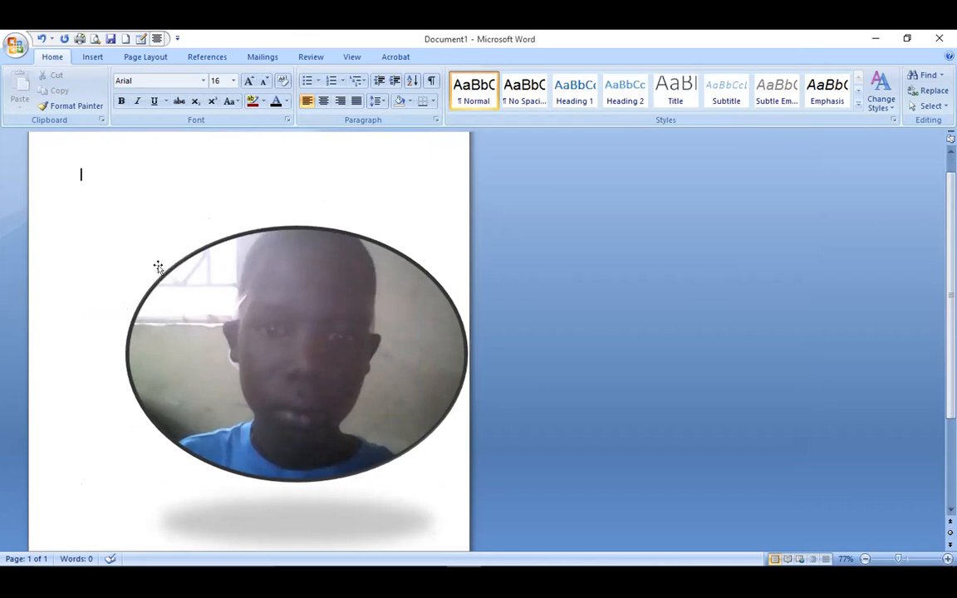
Replace the oval picture's image with WIN_20201121_16_57_08_Pro.jpg from the Camera Roll folder, using Change Picture
scroll(158, 267, "down", 1)
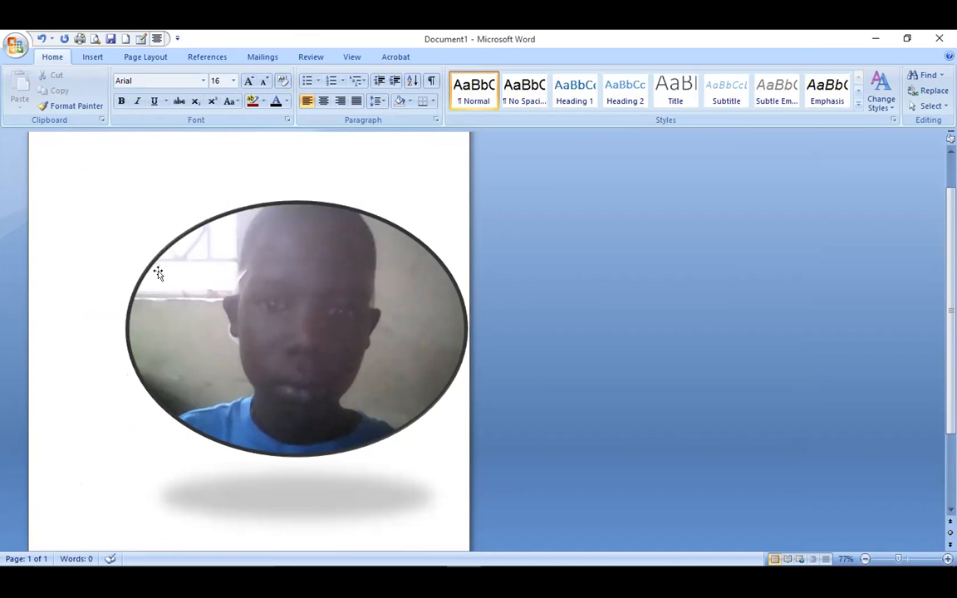
left_click(258, 323)
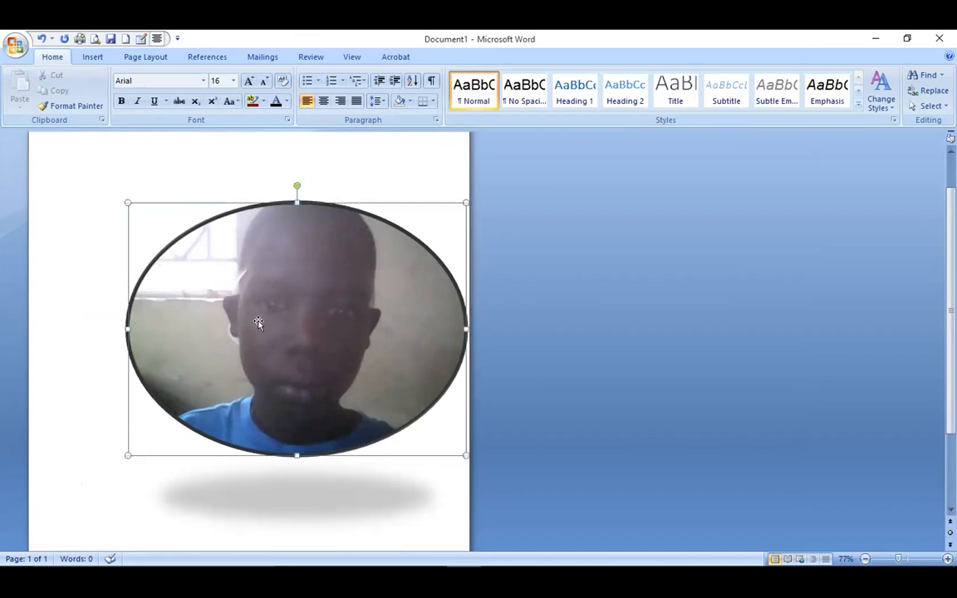
double_click(258, 323)
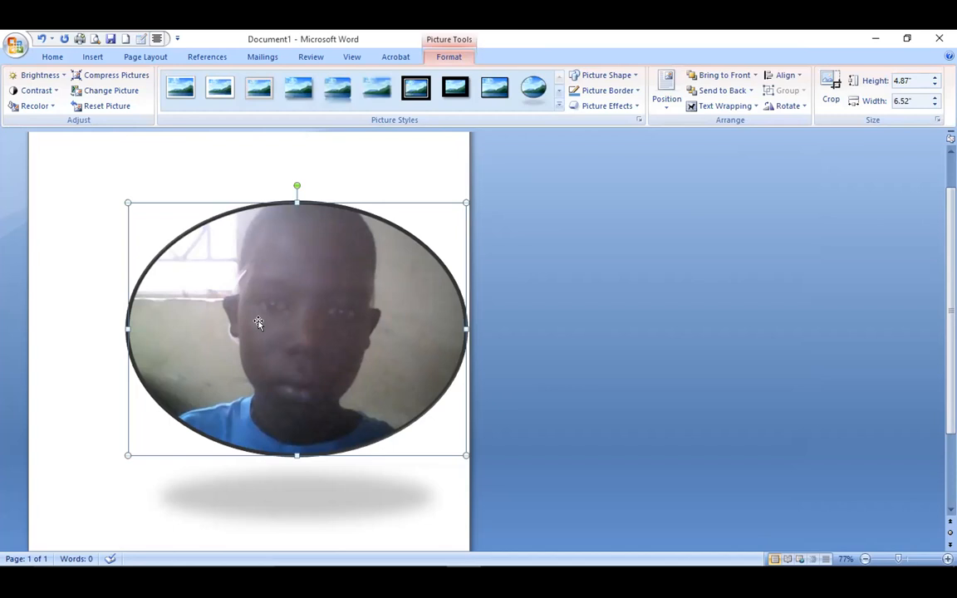
left_click(135, 94)
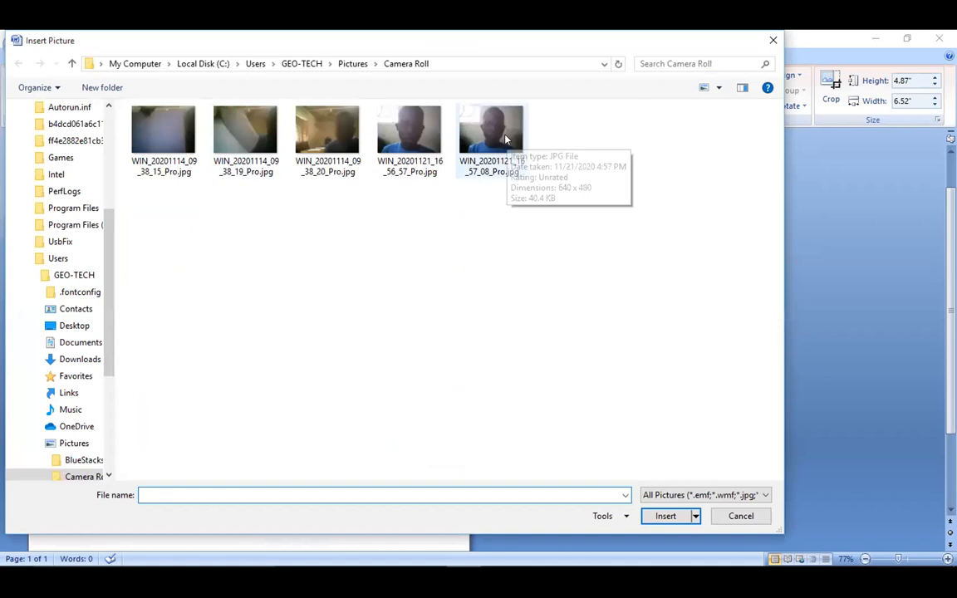
left_click(505, 139)
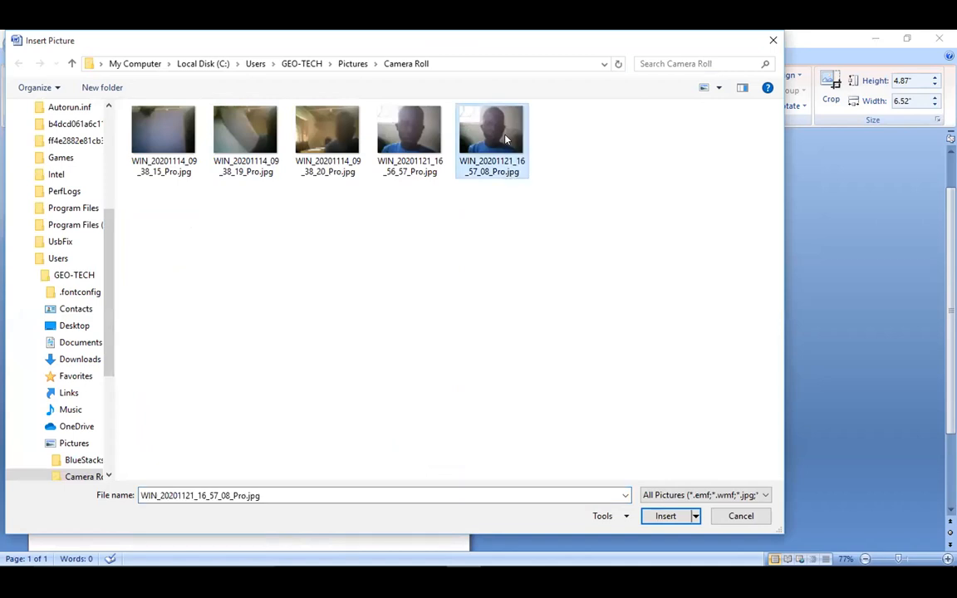
double_click(505, 140)
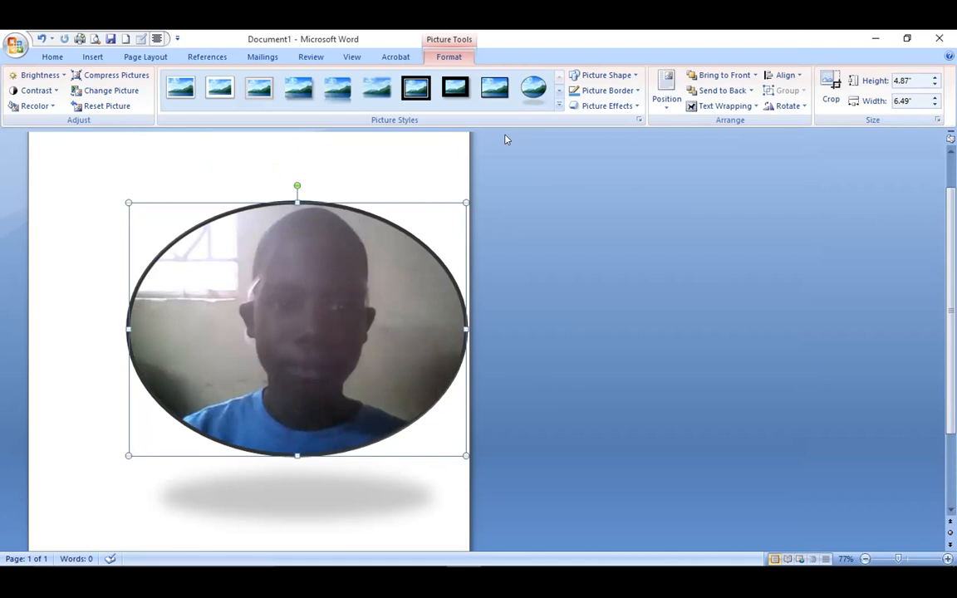
Change the oval picture's image to WIN_20201114_09_38_15_Pro.jpg from the Camera Roll folder
left_click(125, 92)
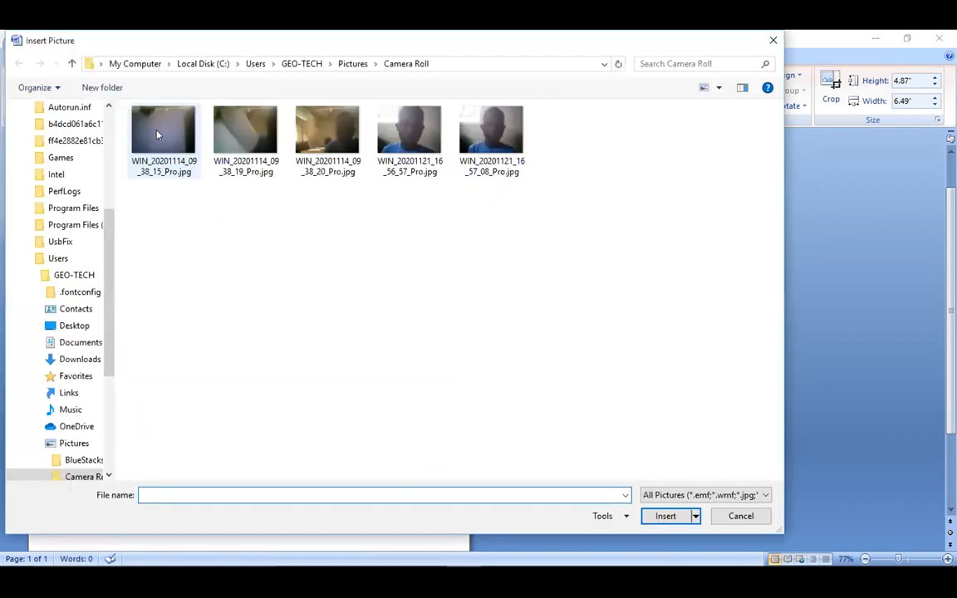
left_click(156, 133)
double_click(156, 134)
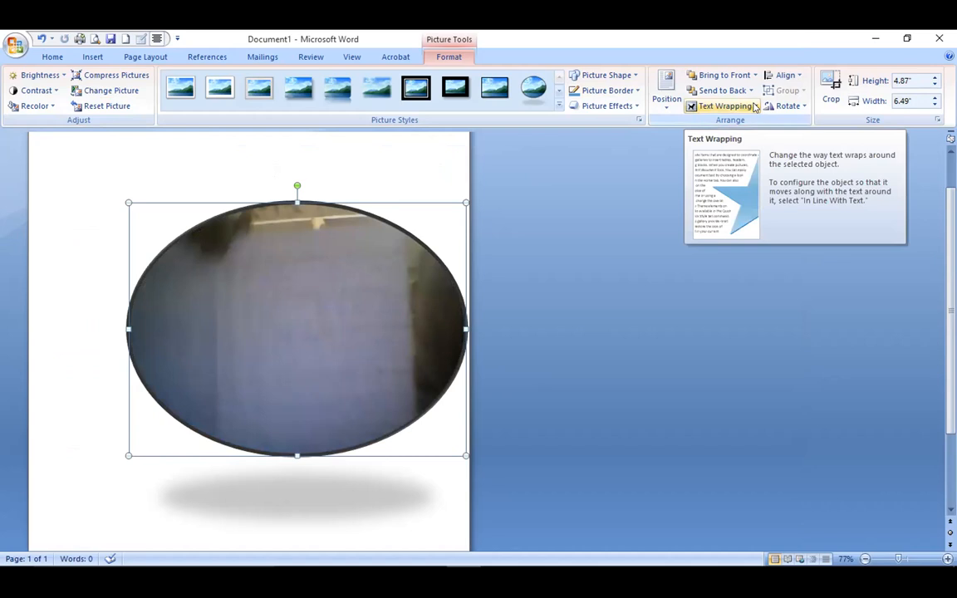
Review the text wrapping options, preview the Double Frame, Black style on the oval picture, and delete the picture
left_click(755, 107)
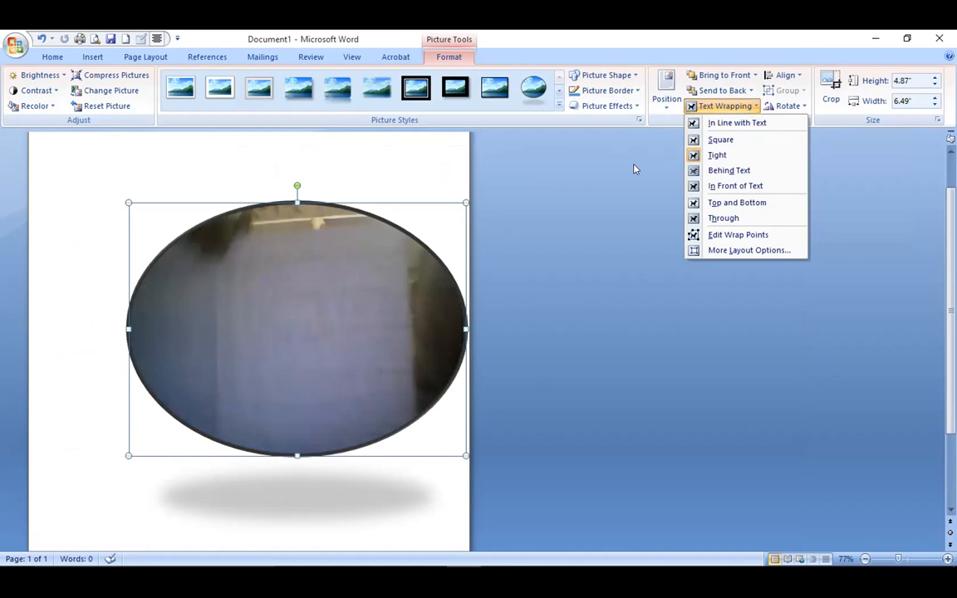
left_click(509, 99)
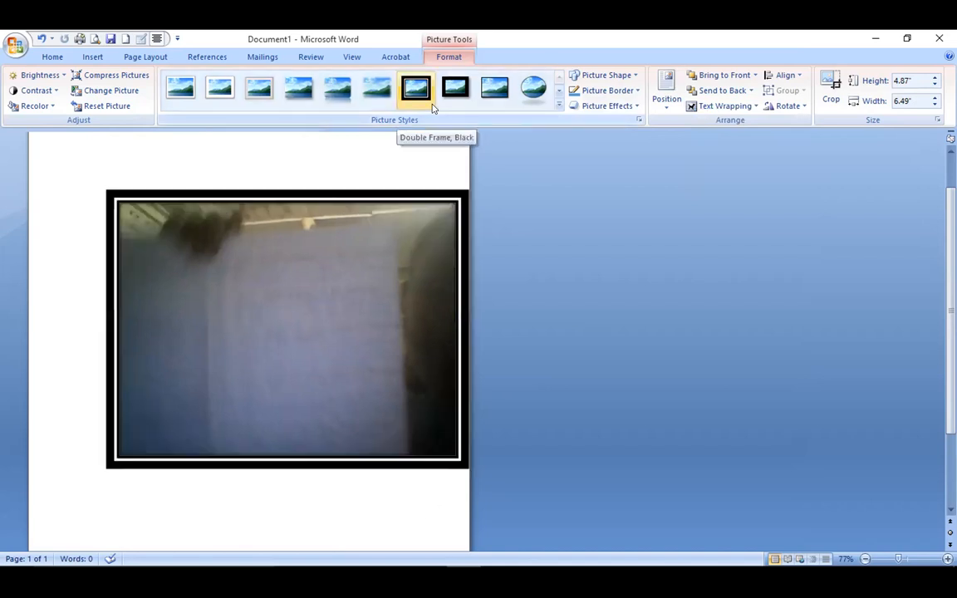
left_click(441, 105)
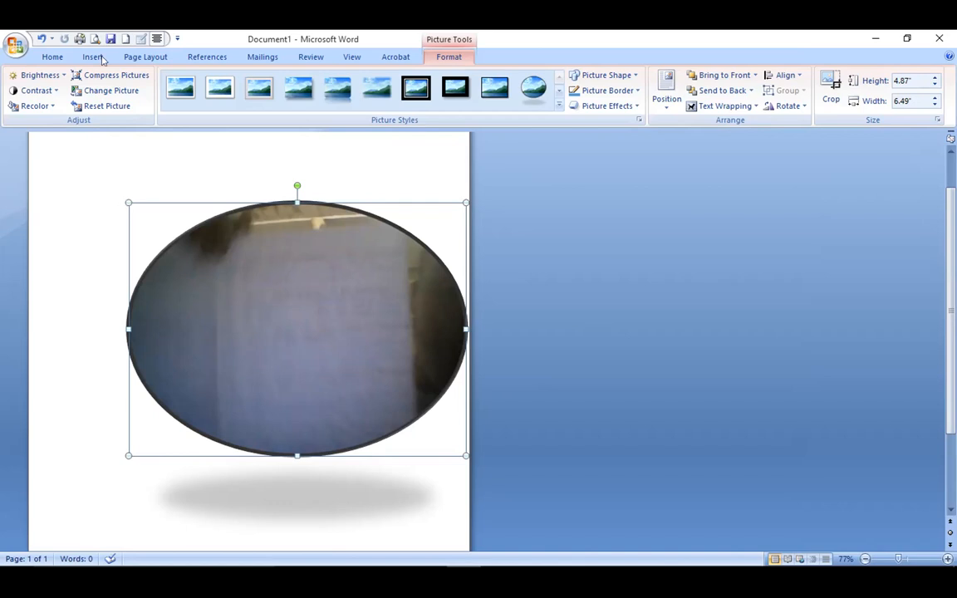
key("Delete")
Search the clip art for "table", including additional images from Microsoft Office Online
left_click(176, 91)
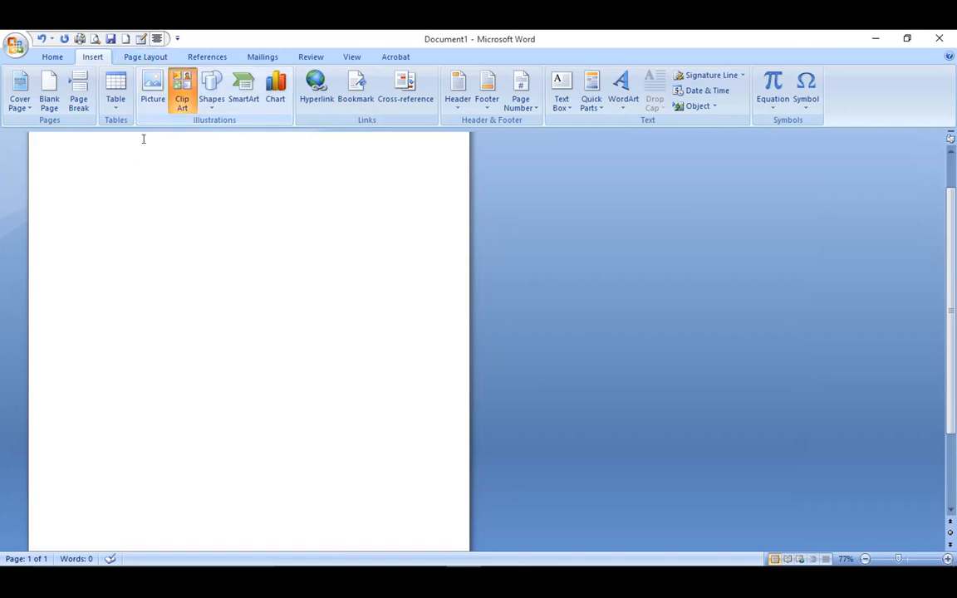
left_click(184, 97)
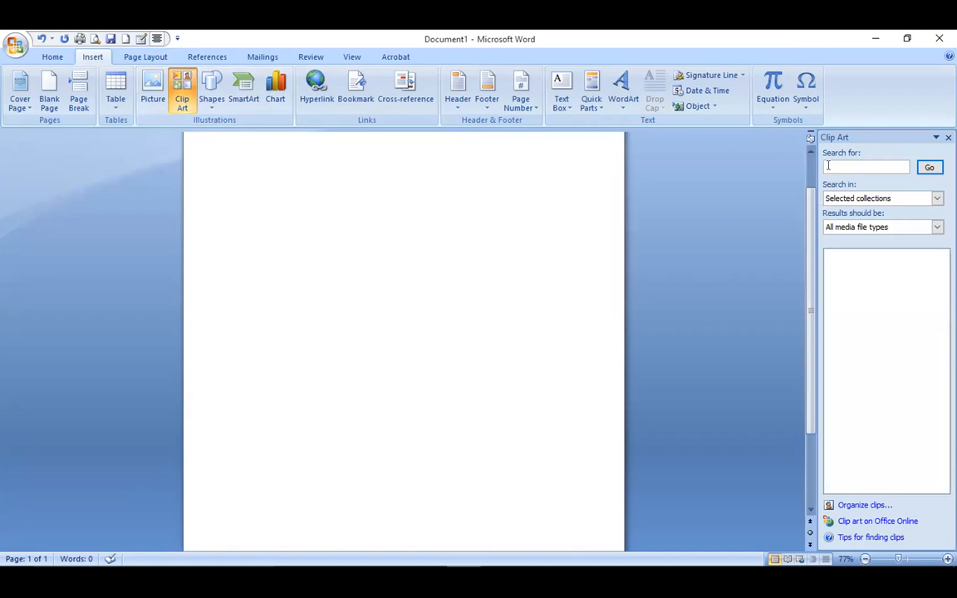
left_click(828, 167)
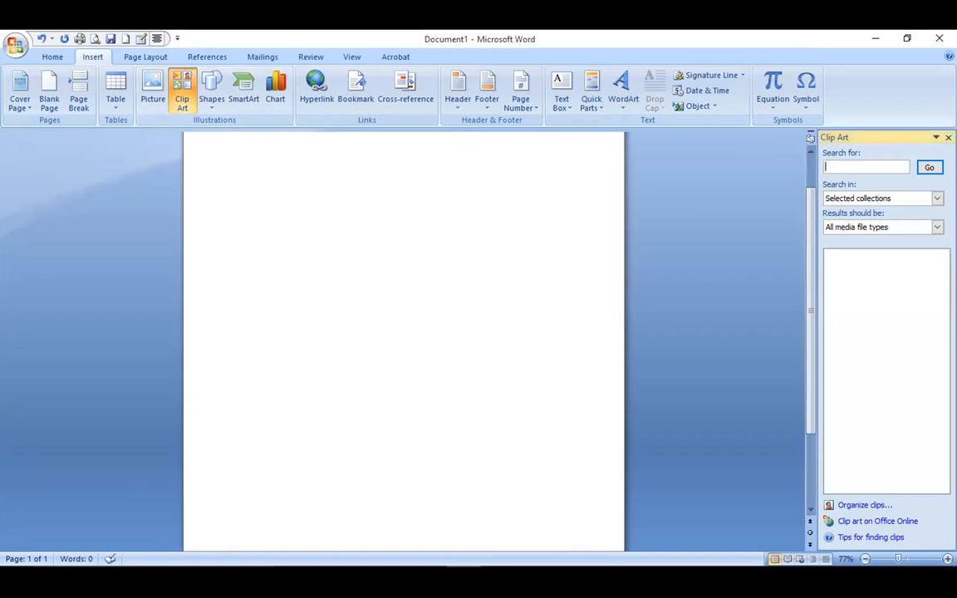
type("table")
left_click(927, 168)
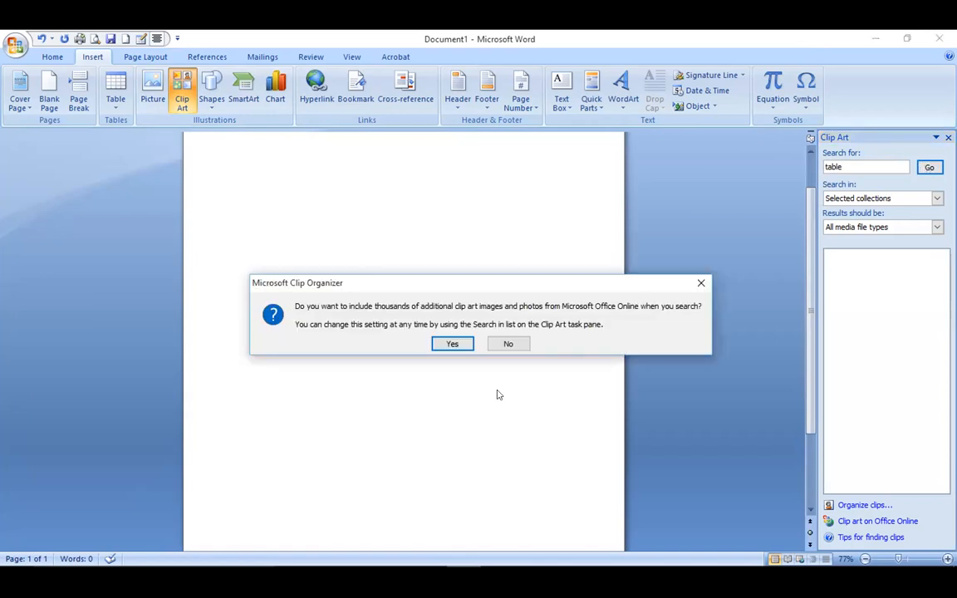
left_click(453, 343)
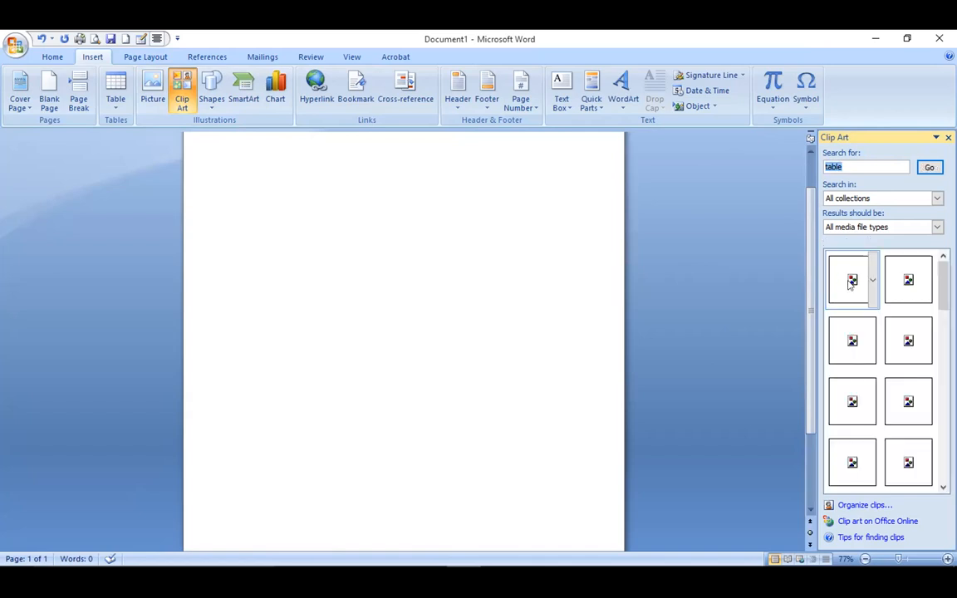
Insert the round brown table clip and the photo of the round wooden table from the clip art results
left_click(850, 279)
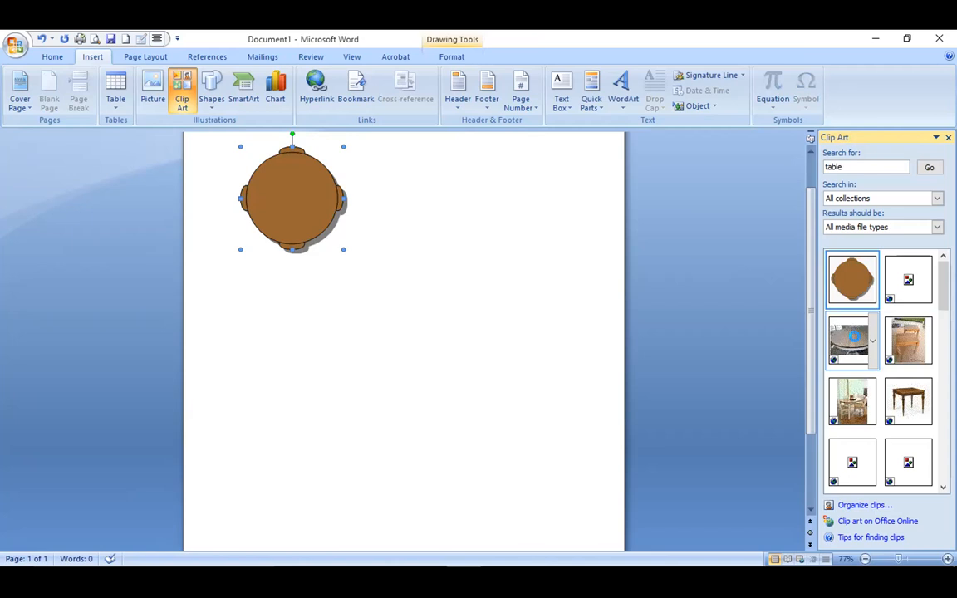
left_click(859, 343)
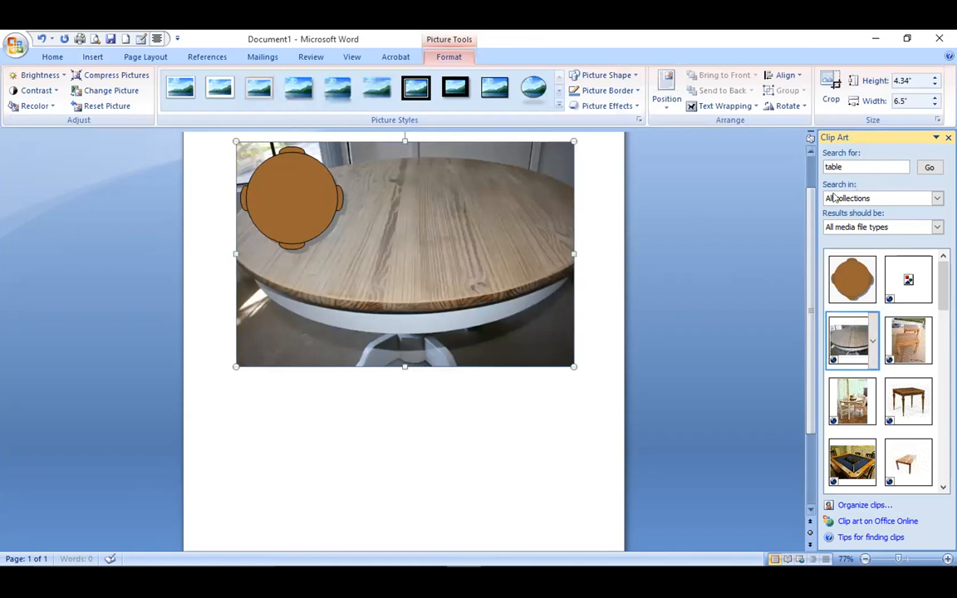
Clear the search text "table" from the clip art search and view the collections available to search in
left_click(757, 207)
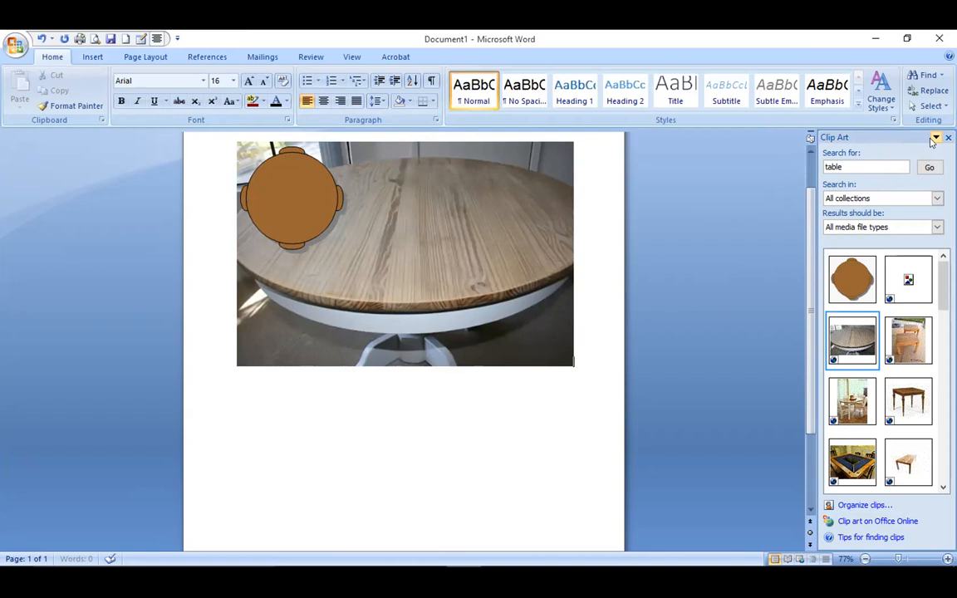
left_click(936, 138)
left_click(777, 192)
left_click(842, 166)
key("BackSpace")
key("BackSpace")
key("BackSpace")
key("BackSpace")
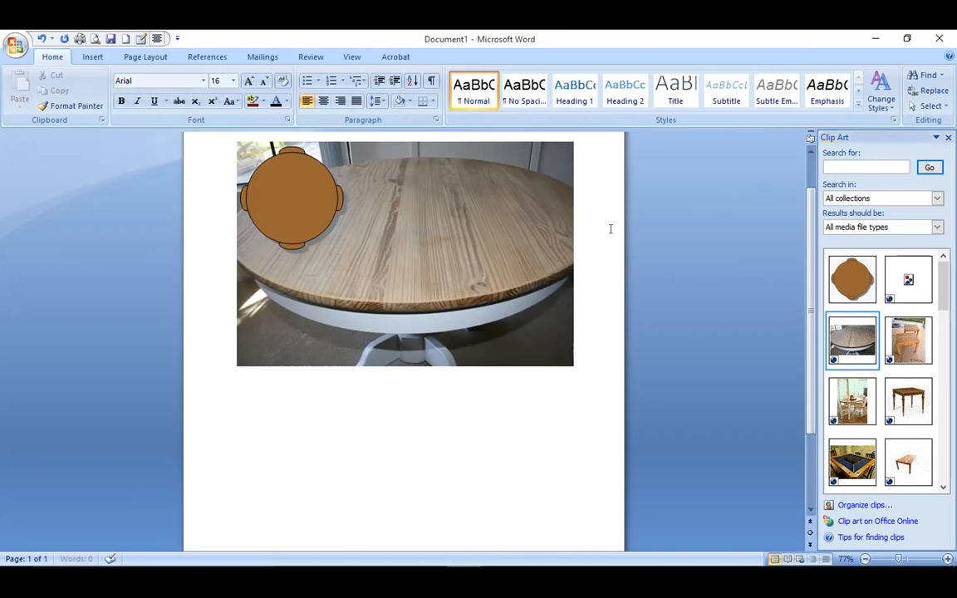
key("BackSpace")
left_click(911, 203)
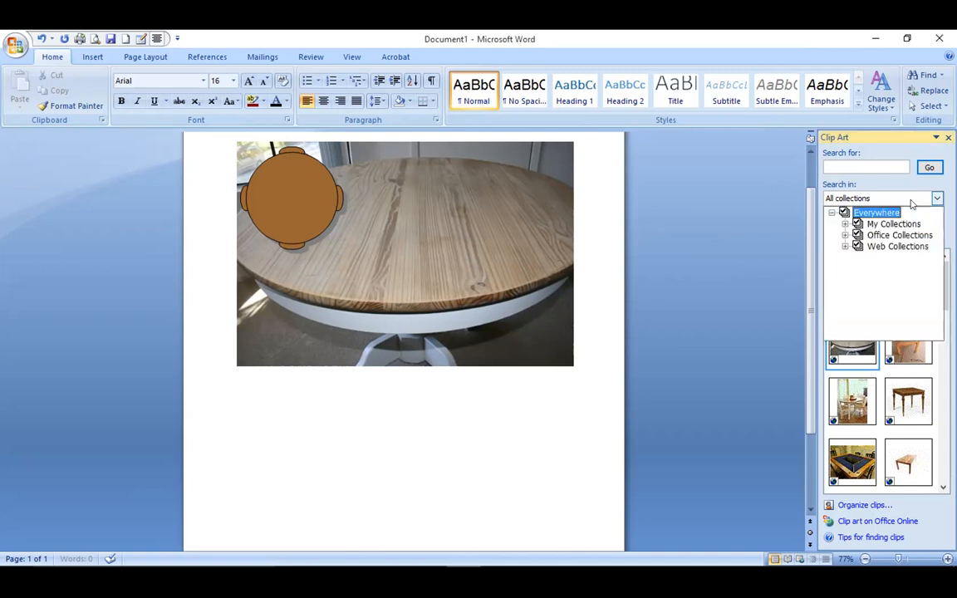
left_click(699, 228)
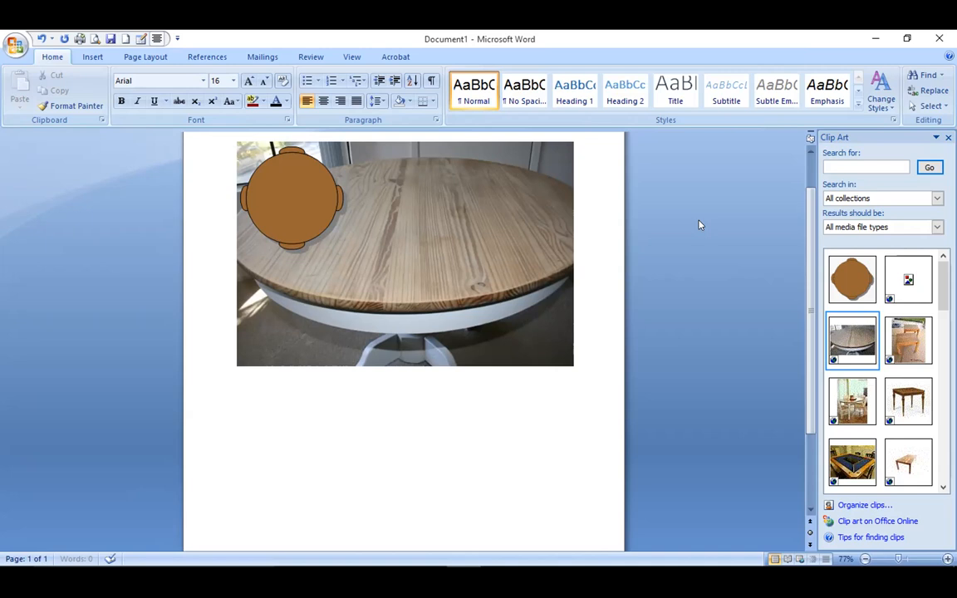
Search all clip art collections for every clip with the wildcard *.*
left_click(825, 164)
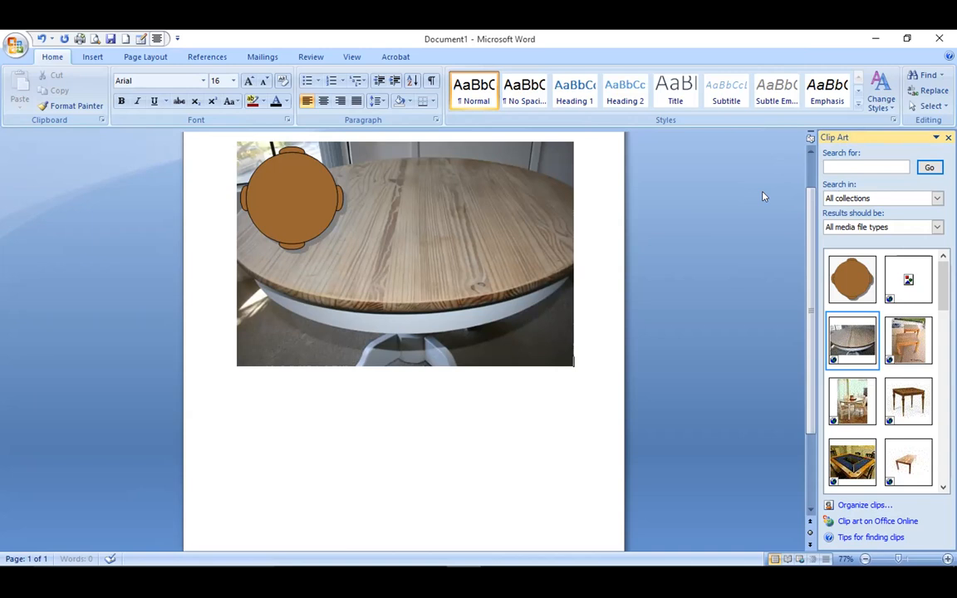
type("8")
key("BackSpace")
type("8")
key("BackSpace")
type("*>")
key("BackSpace")
type(".")
type("<")
key("BackSpace")
type(">")
key("BackSpace")
type(",")
type("*")
left_click(926, 167)
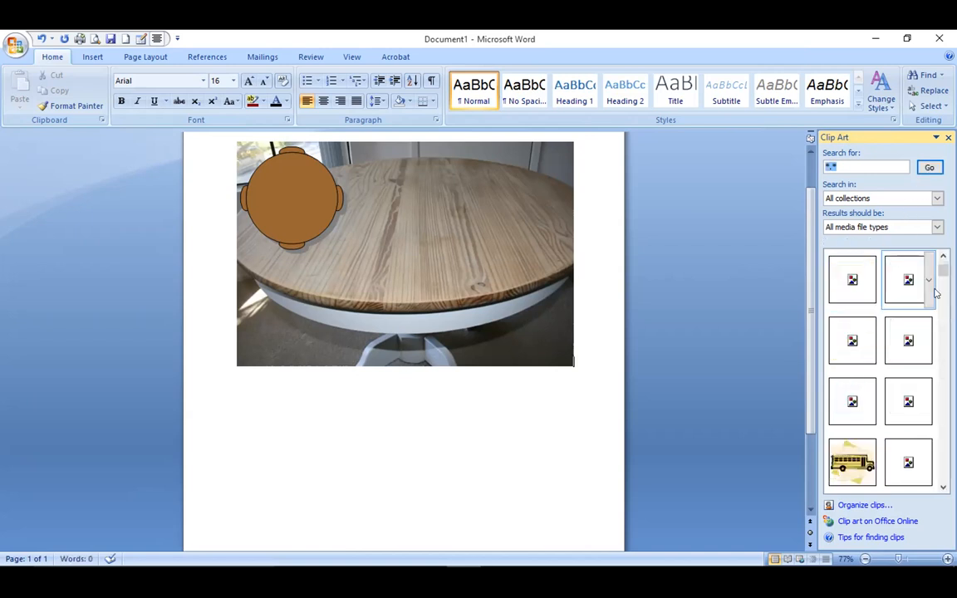
Insert the eye examination clip and the clip of businessmen running on gears below the table photo
left_click(901, 279)
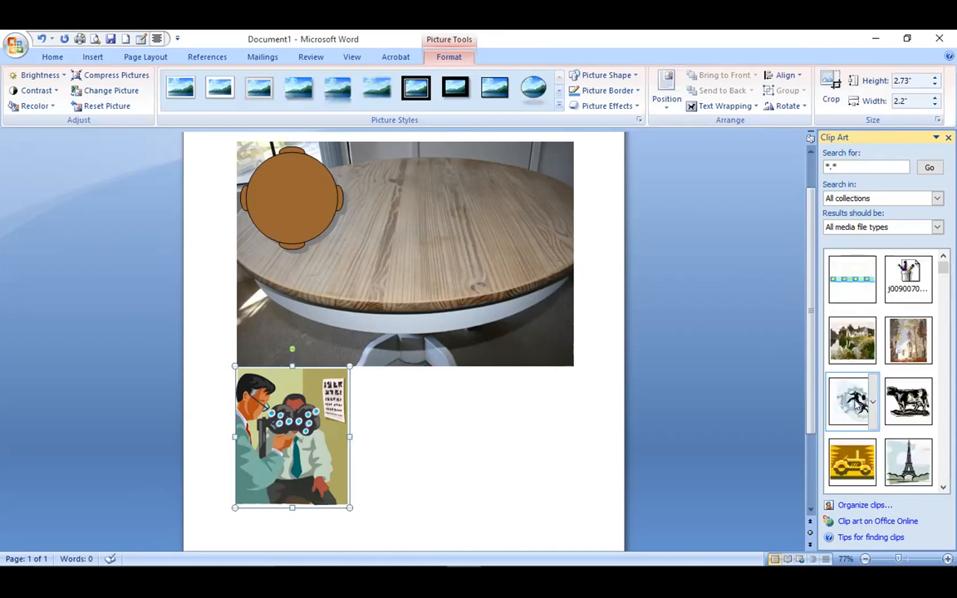
left_click(856, 401)
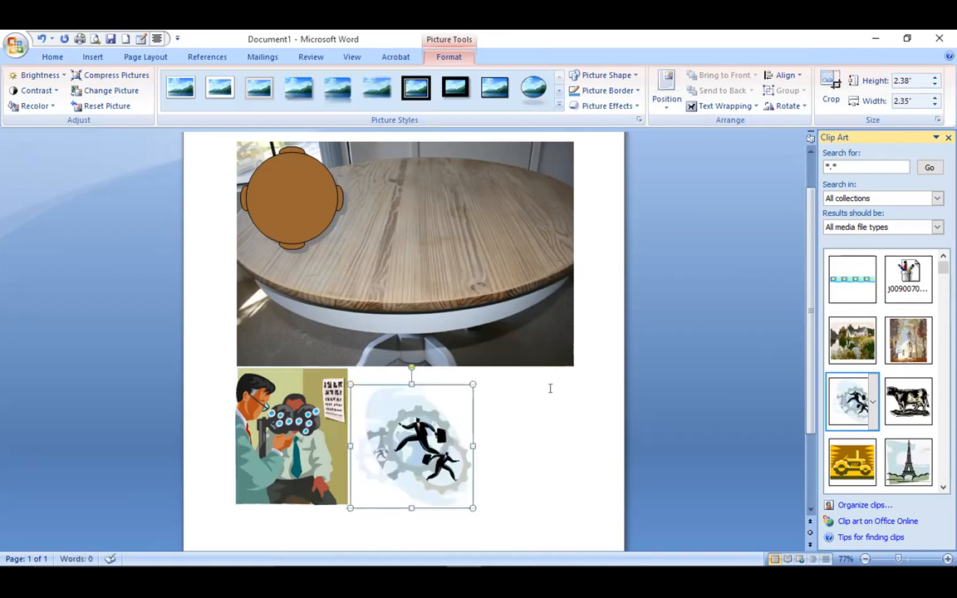
scroll(549, 388, "down", 1)
scroll(549, 388, "down", 1)
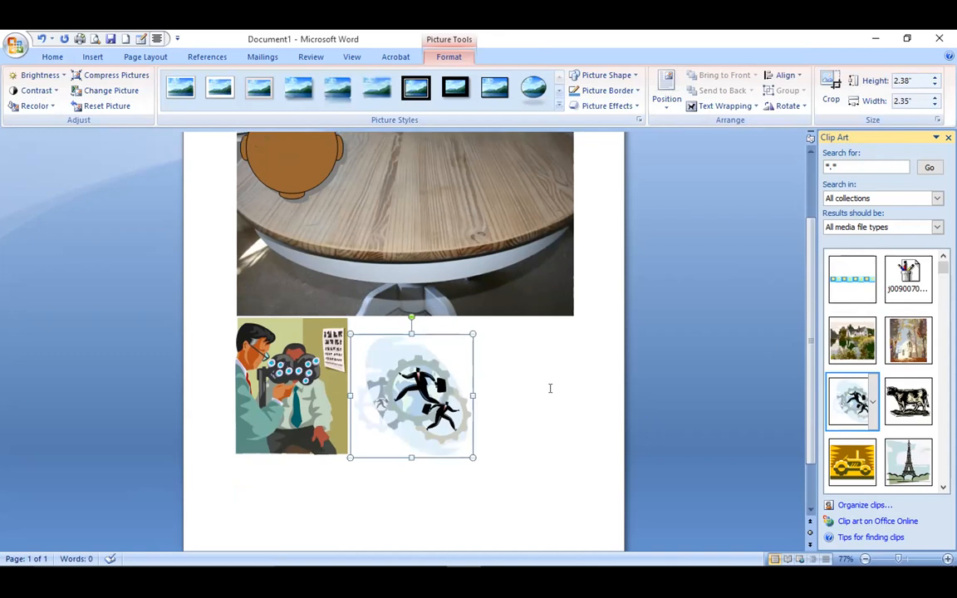
scroll(549, 387, "up", 2)
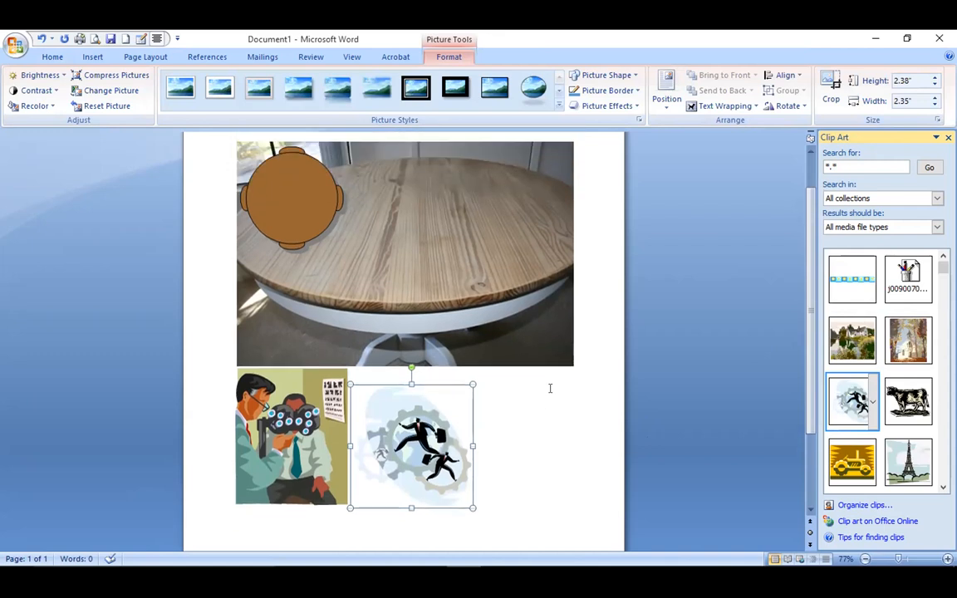
scroll(549, 388, "down", 1)
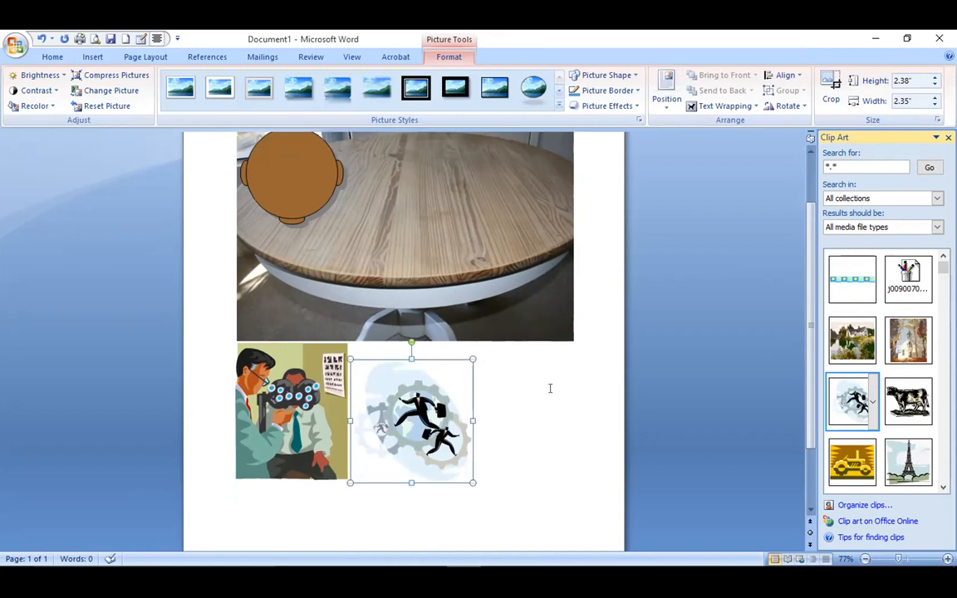
Find the blue welder clip further down the clip art results and insert it below the eye examination picture
scroll(880, 369, "down", 3)
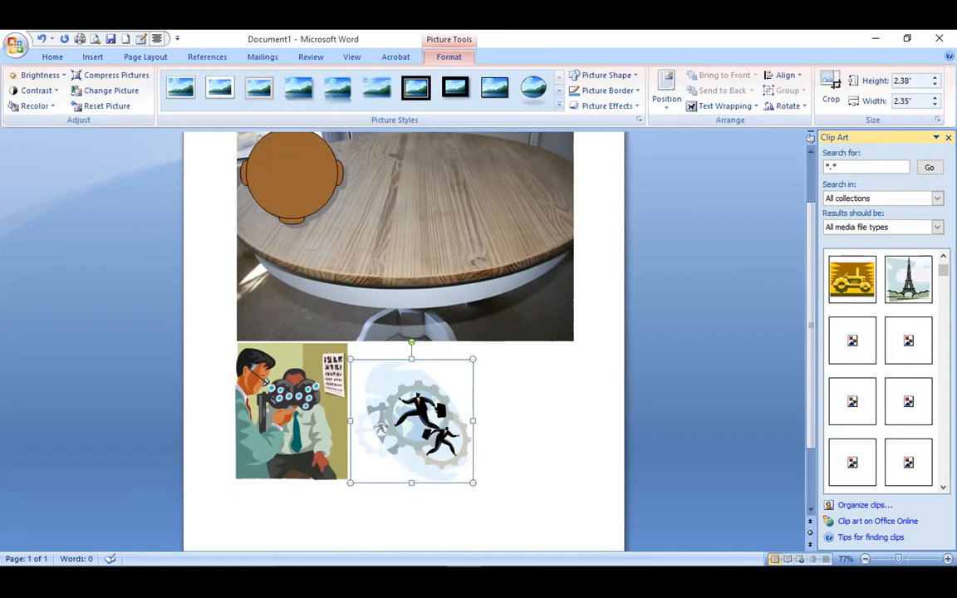
scroll(881, 369, "down", 3)
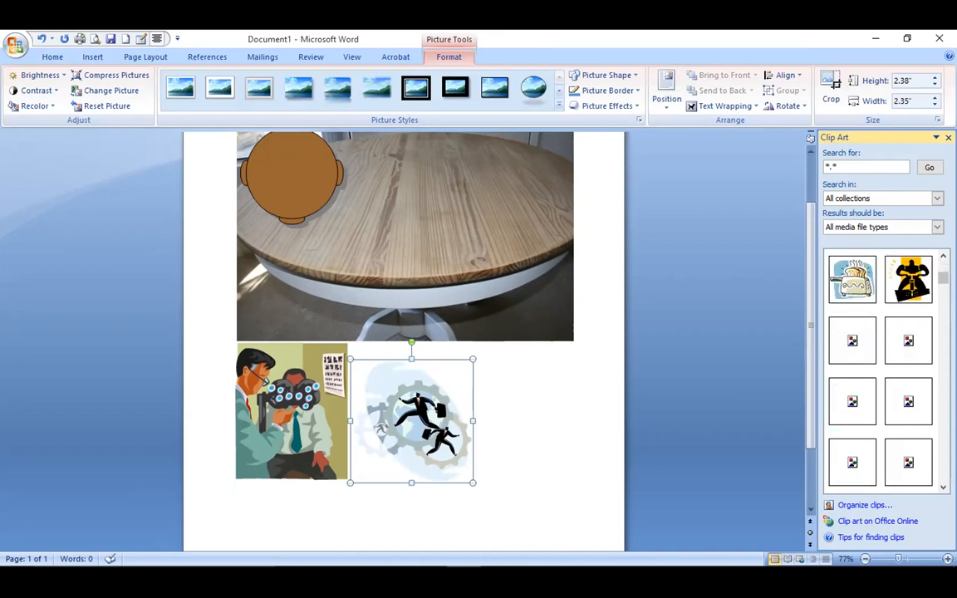
scroll(880, 370, "down", 3)
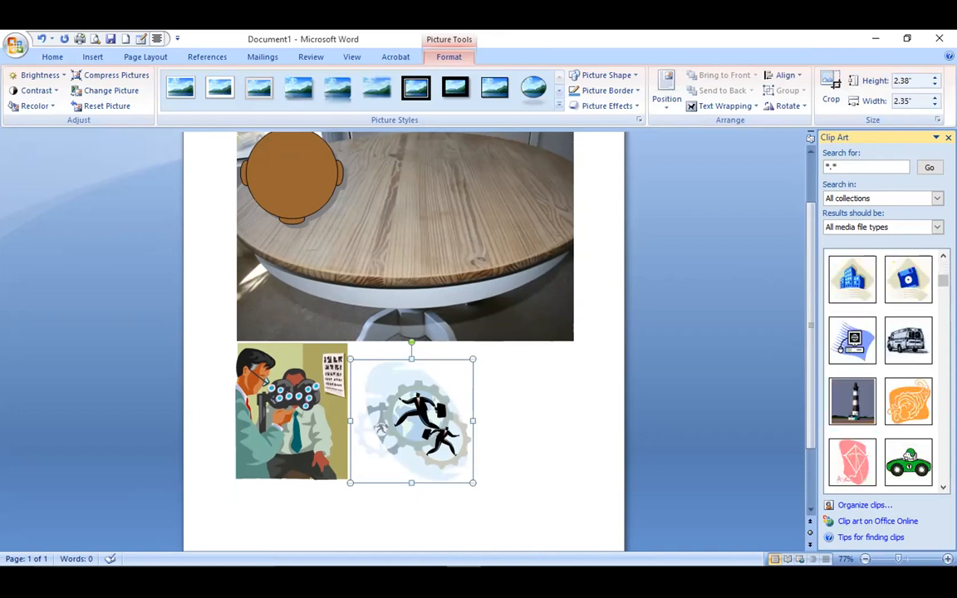
scroll(881, 370, "down", 3)
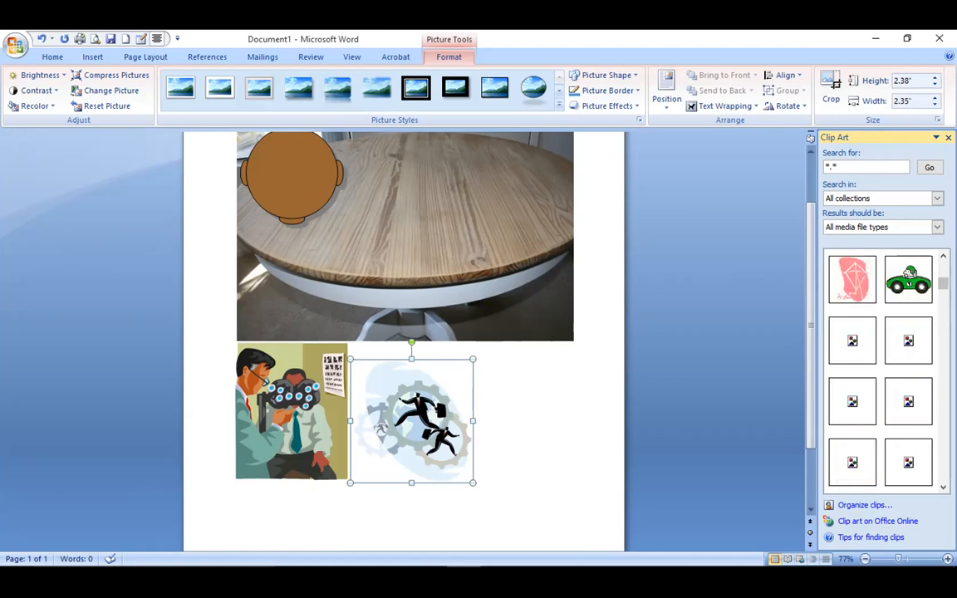
scroll(880, 370, "down", 3)
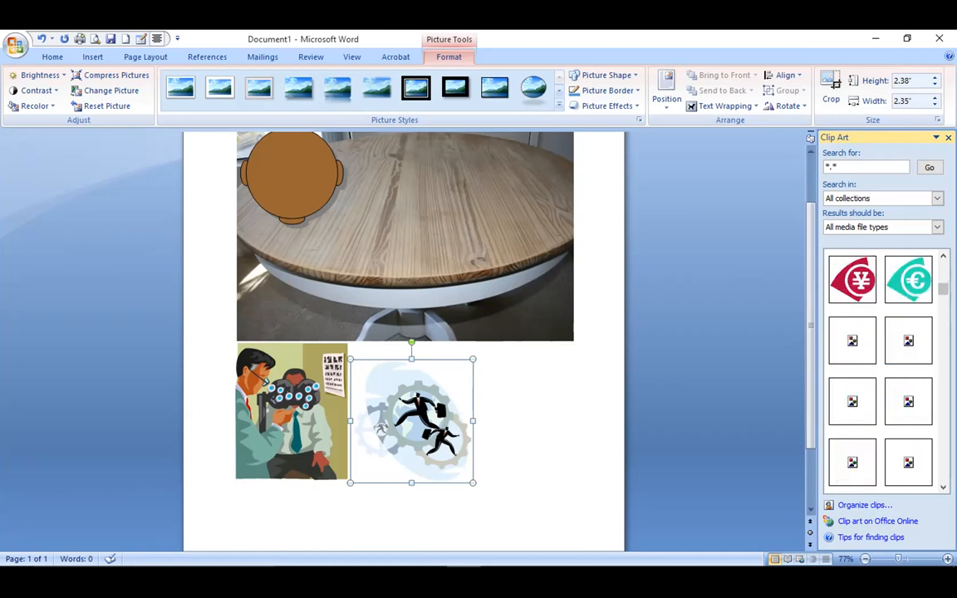
scroll(901, 412, "down", 3)
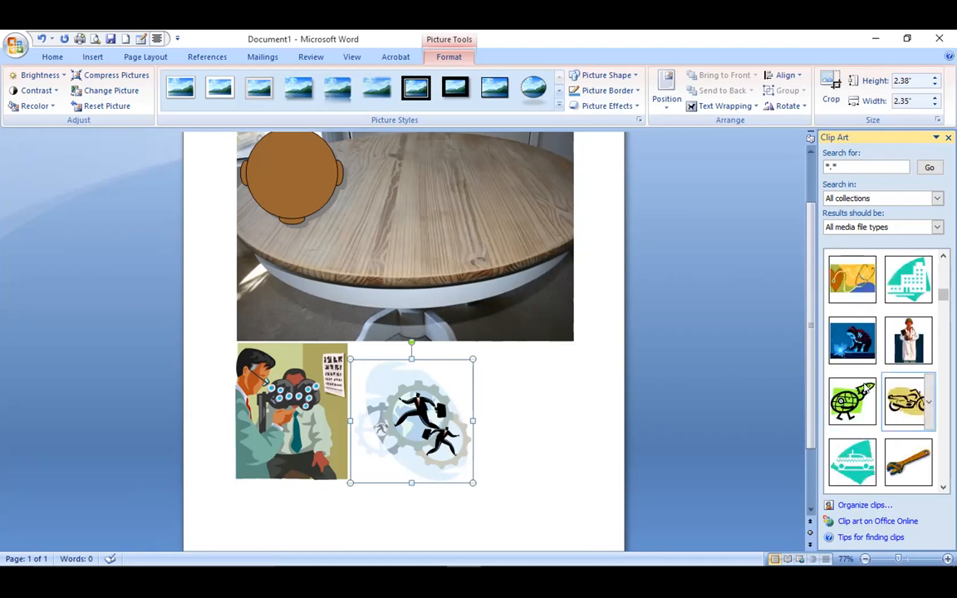
left_click(855, 353)
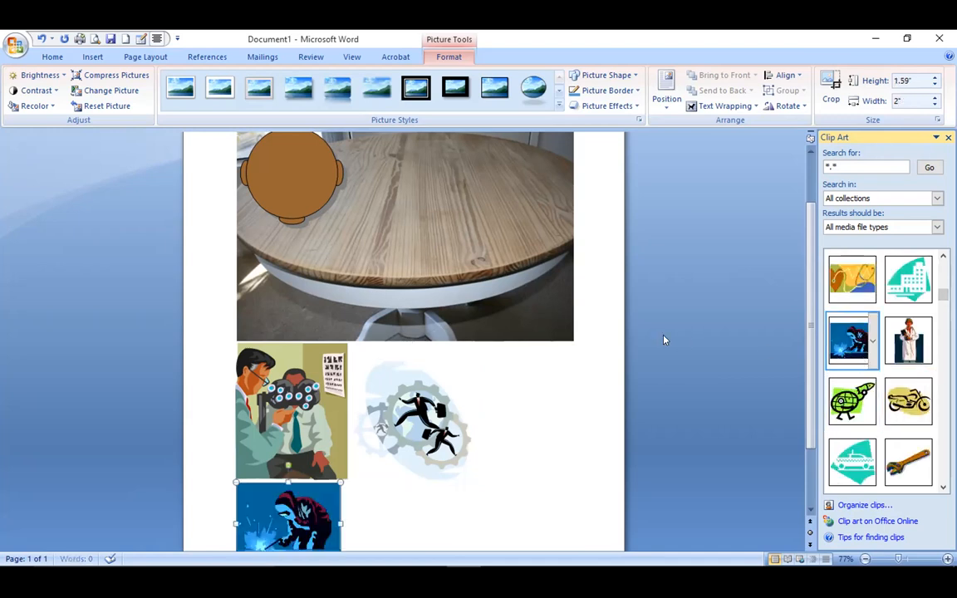
scroll(665, 339, "down", 1)
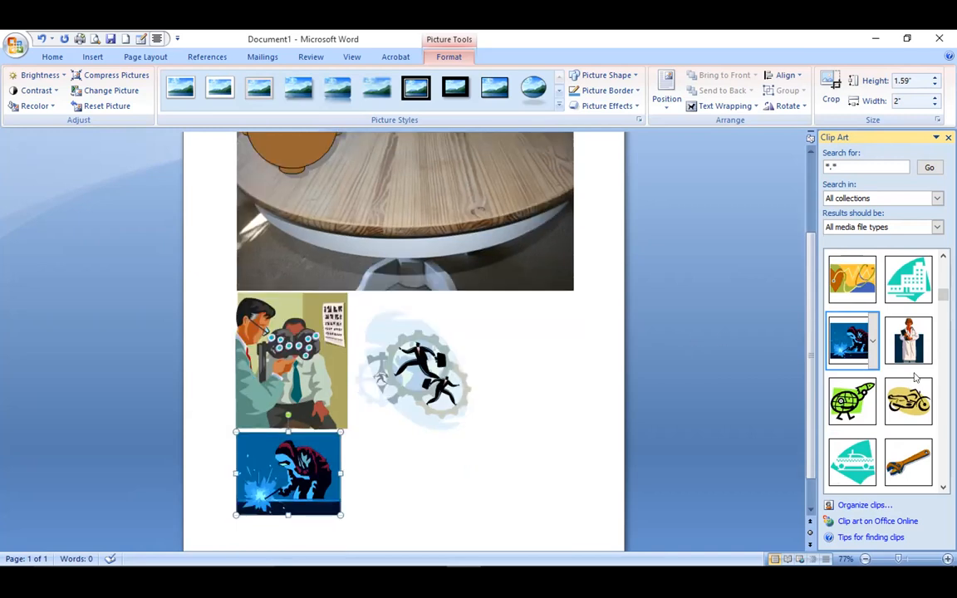
Browse further through the clip art results beyond the welder clip
scroll(924, 380, "down", 3)
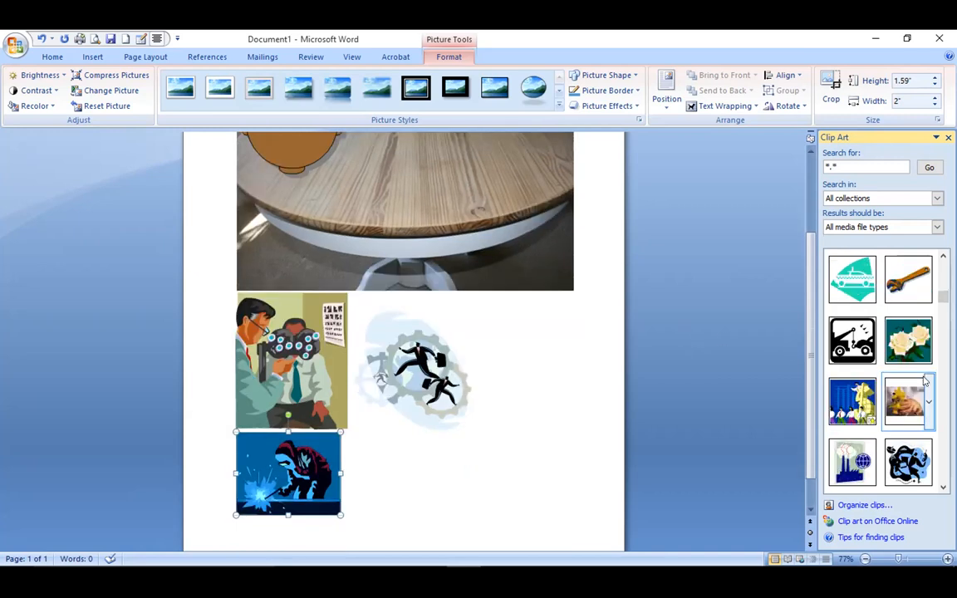
scroll(924, 380, "down", 3)
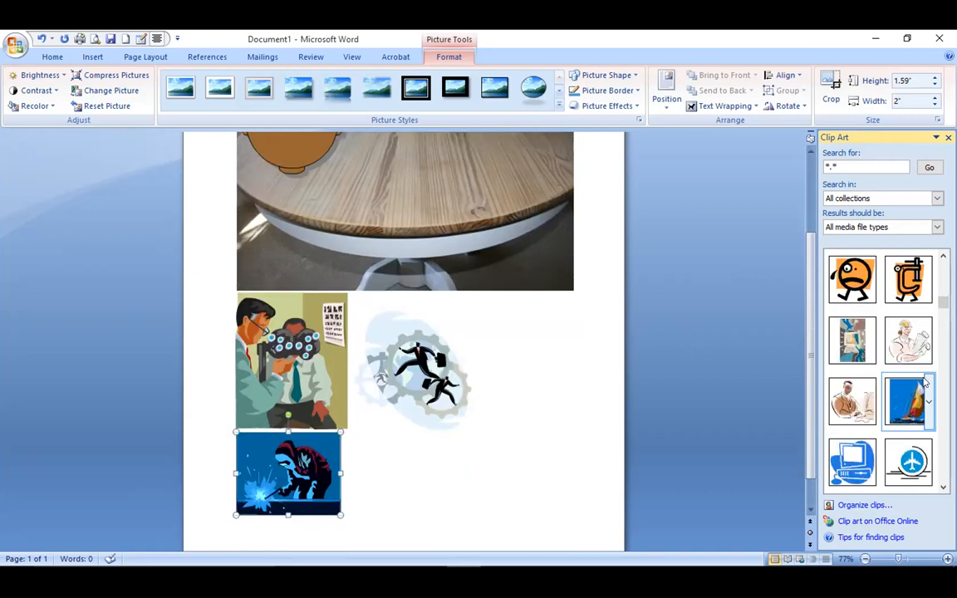
scroll(924, 380, "down", 3)
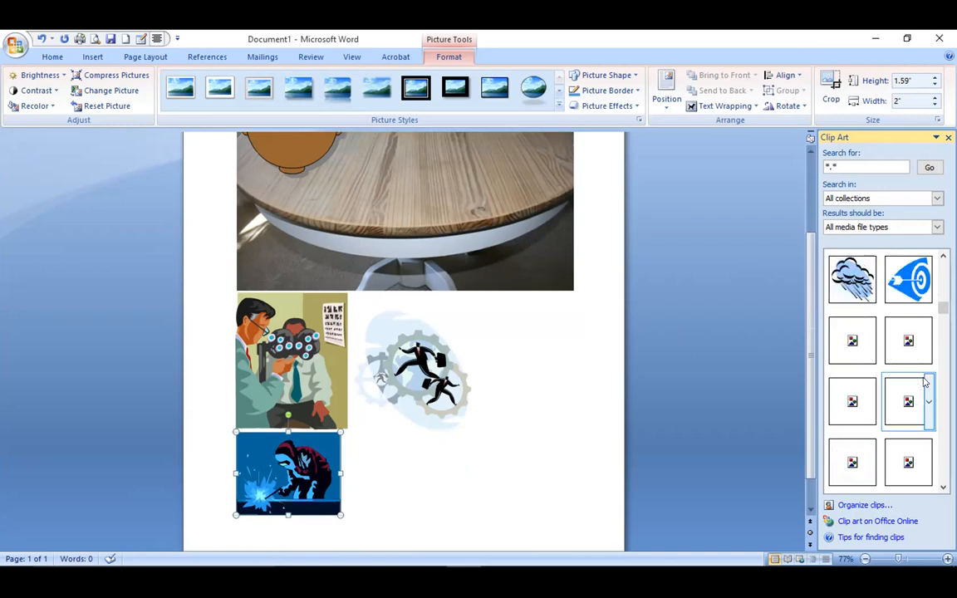
scroll(924, 380, "down", 3)
scroll(924, 380, "down", 3)
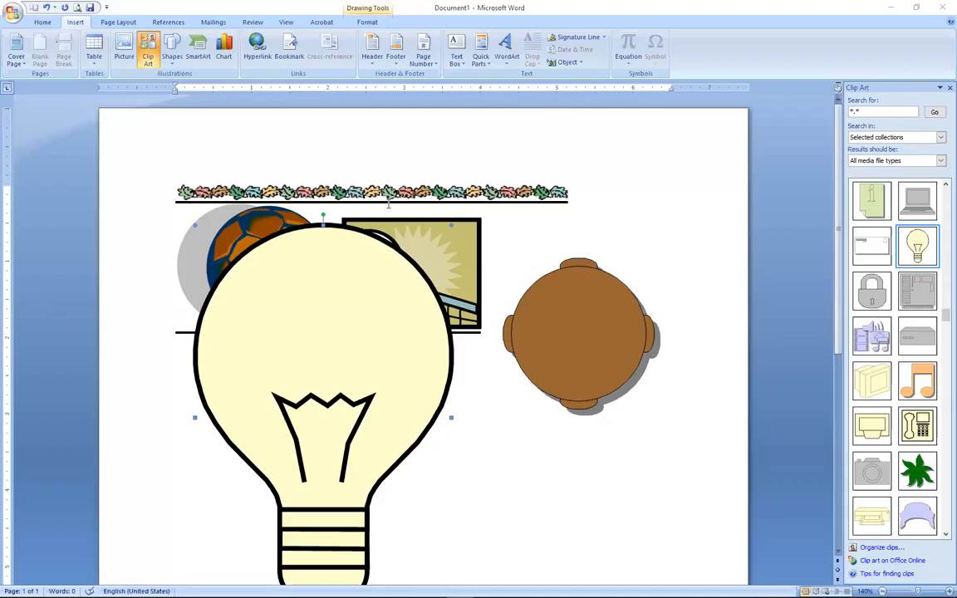
Delete the light bulb, volleyball, leaf border, soccer ball and round brown table clips to empty the page
key("Delete")
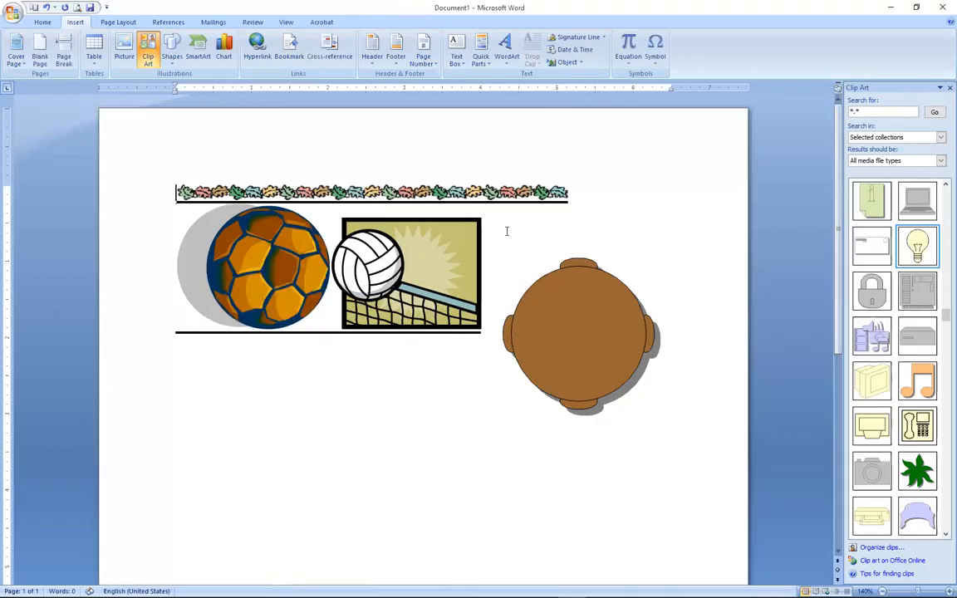
left_click(441, 258)
key("Delete")
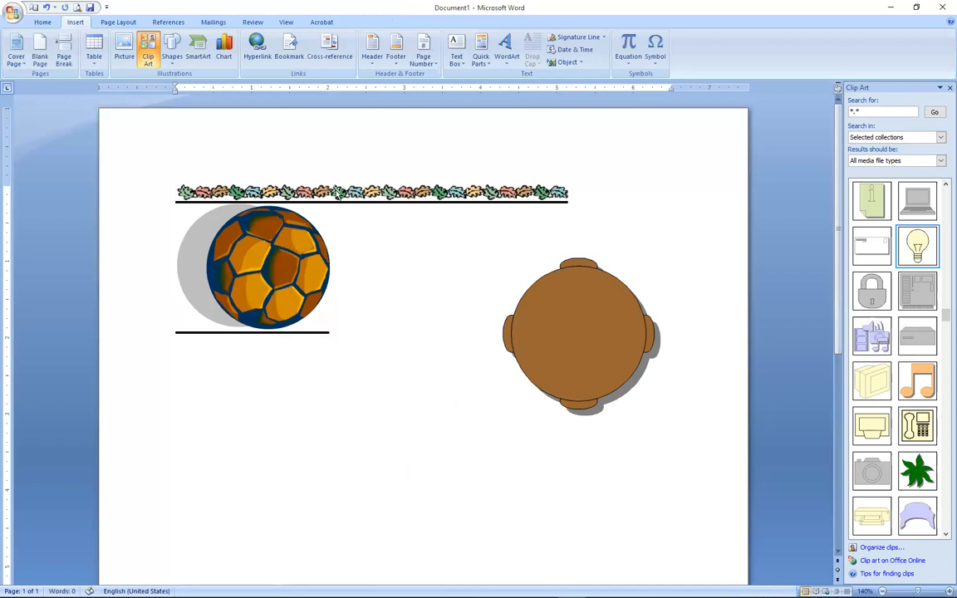
key("ctrl+a")
key("Delete")
left_click(605, 287)
key("Delete")
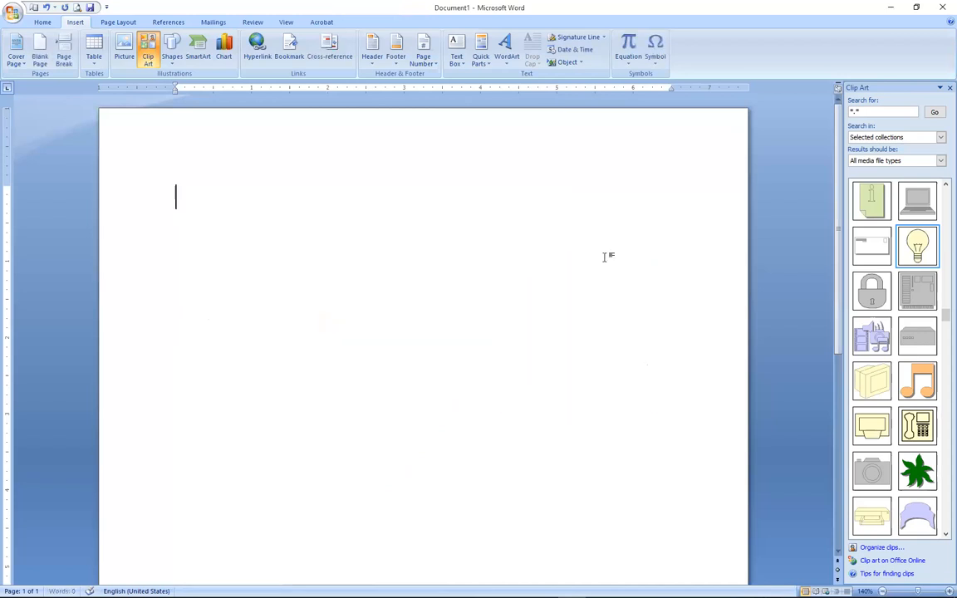